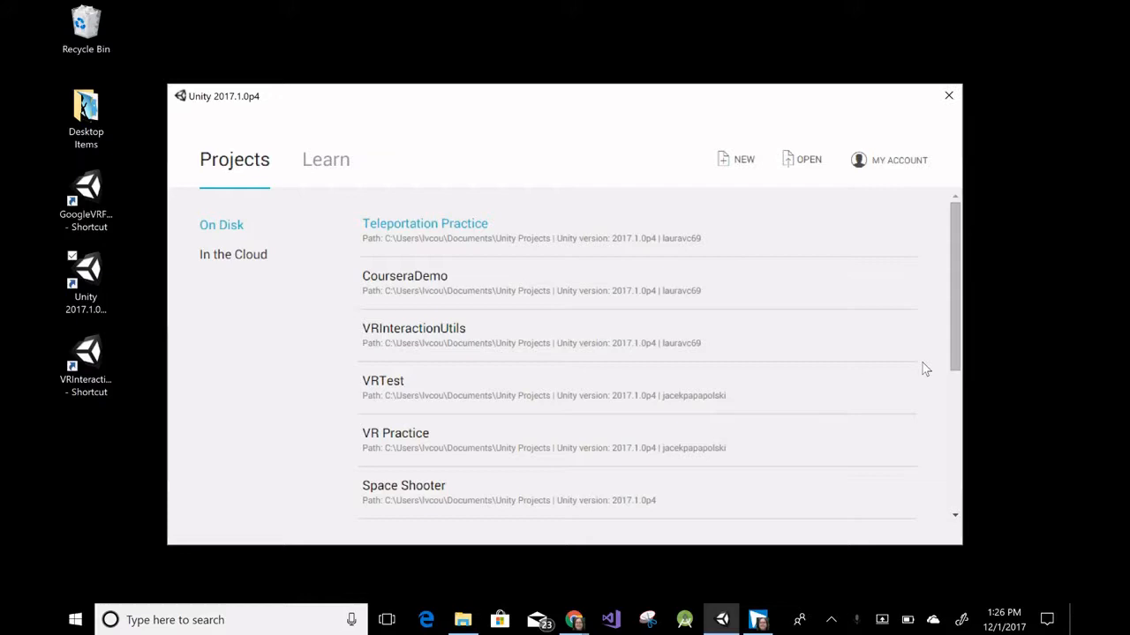
# Create a new 3D project named "Teleportation Practice B".
pyautogui.click(749, 164)
pyautogui.click(440, 276)
pyautogui.hotkey('ctrl', 'a')
pyautogui.write('Tes')
pyautogui.press('BackSpace')
pyautogui.press('BackSpace')
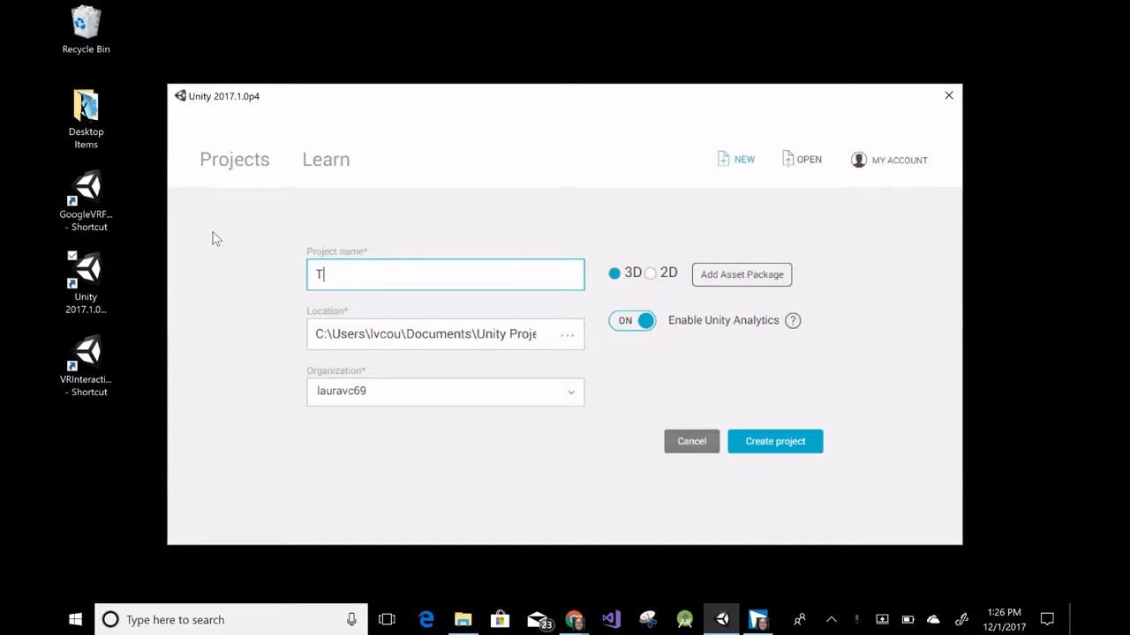
pyautogui.write('ele')
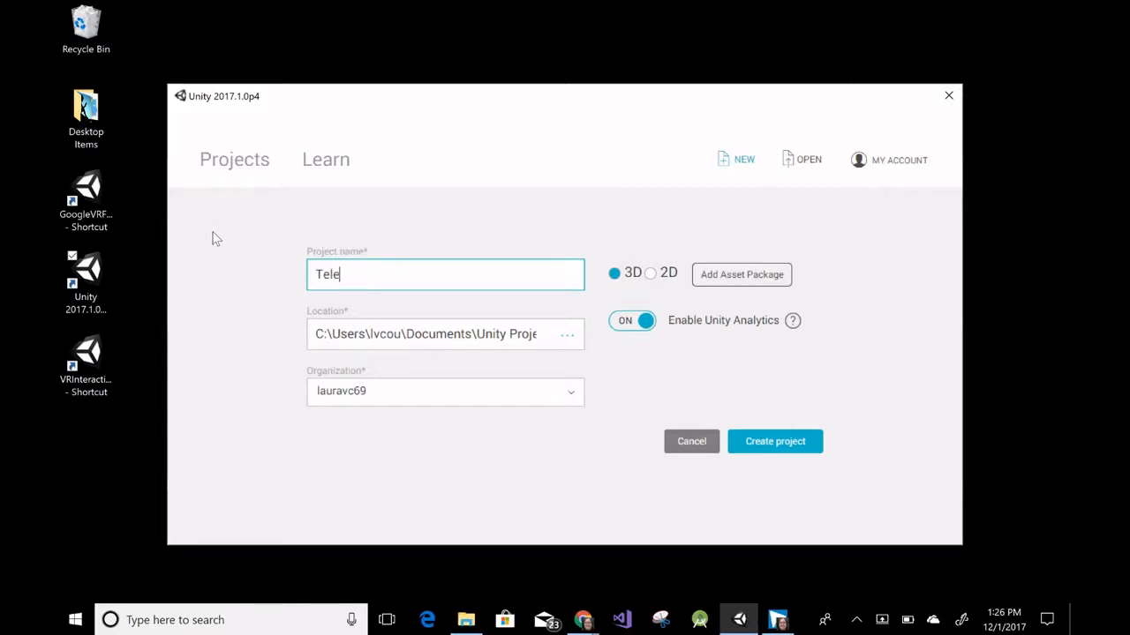
pyautogui.write('portation Practice B')
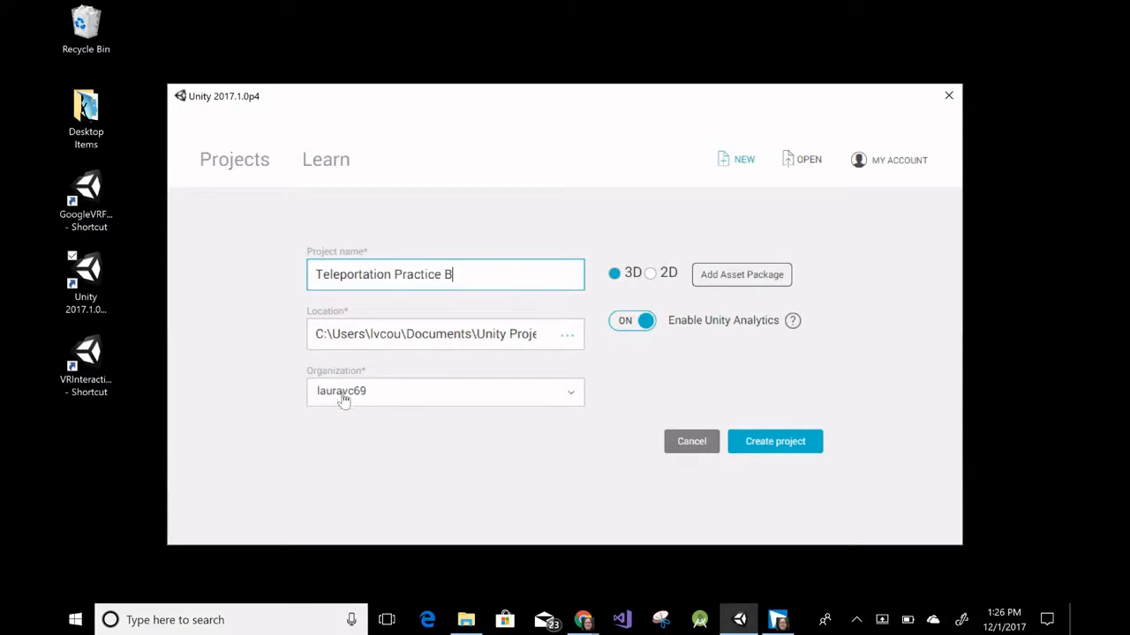
pyautogui.click(780, 450)
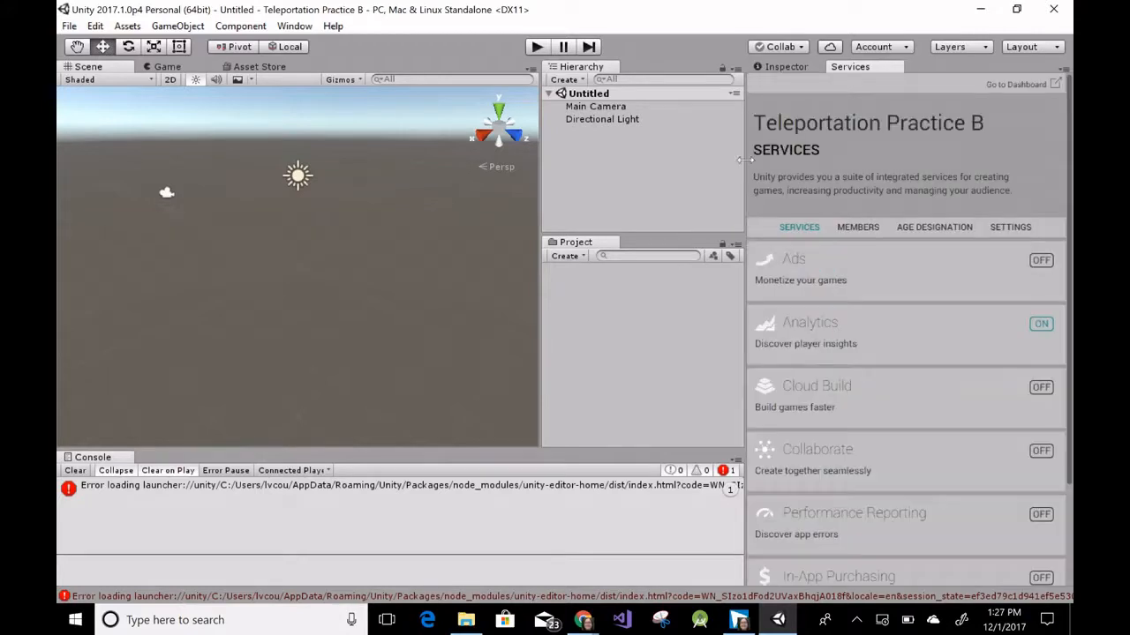
# Add a 3D plane to the scene and reset its transform.
pyautogui.moveTo(744, 160); pyautogui.dragTo(810, 175)
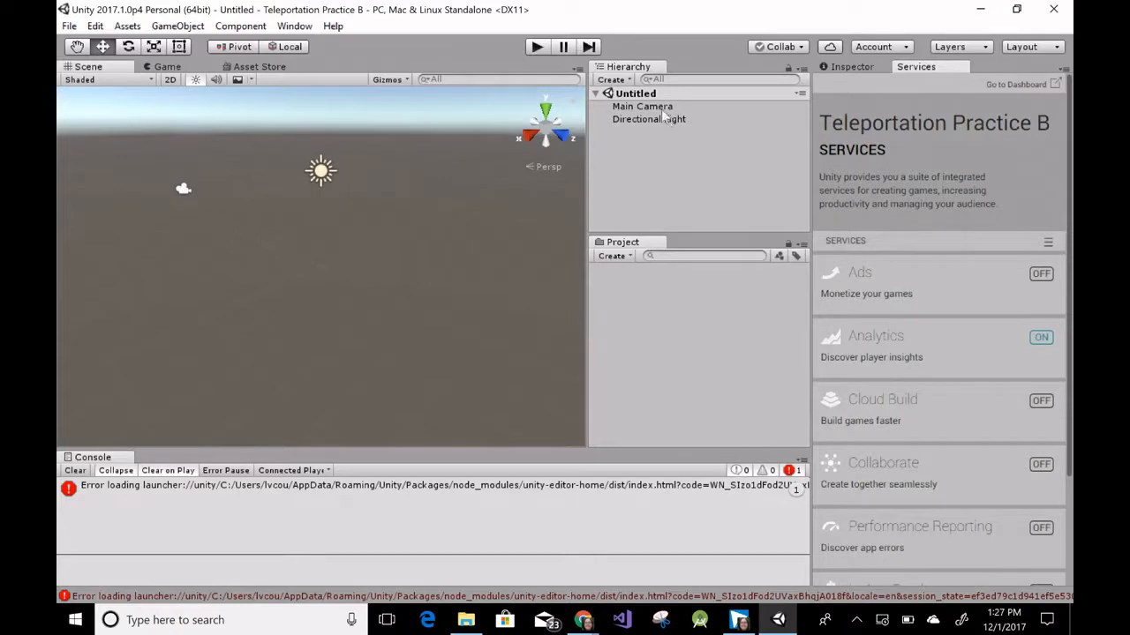
pyautogui.click(628, 80)
pyautogui.moveTo(651, 136)
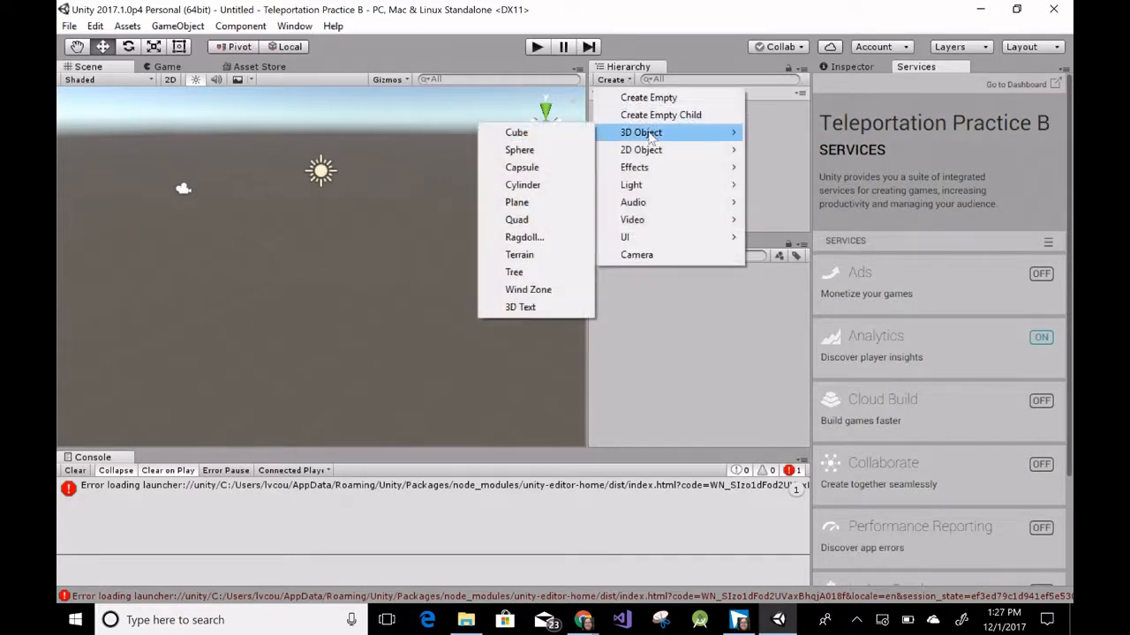
pyautogui.click(538, 201)
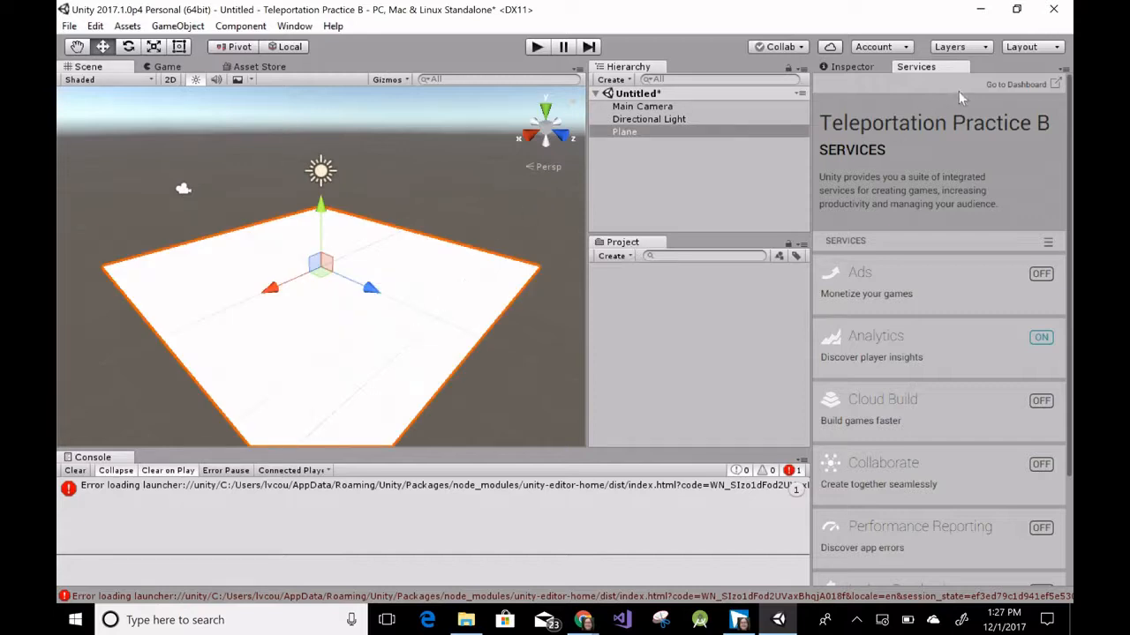
pyautogui.click(850, 67)
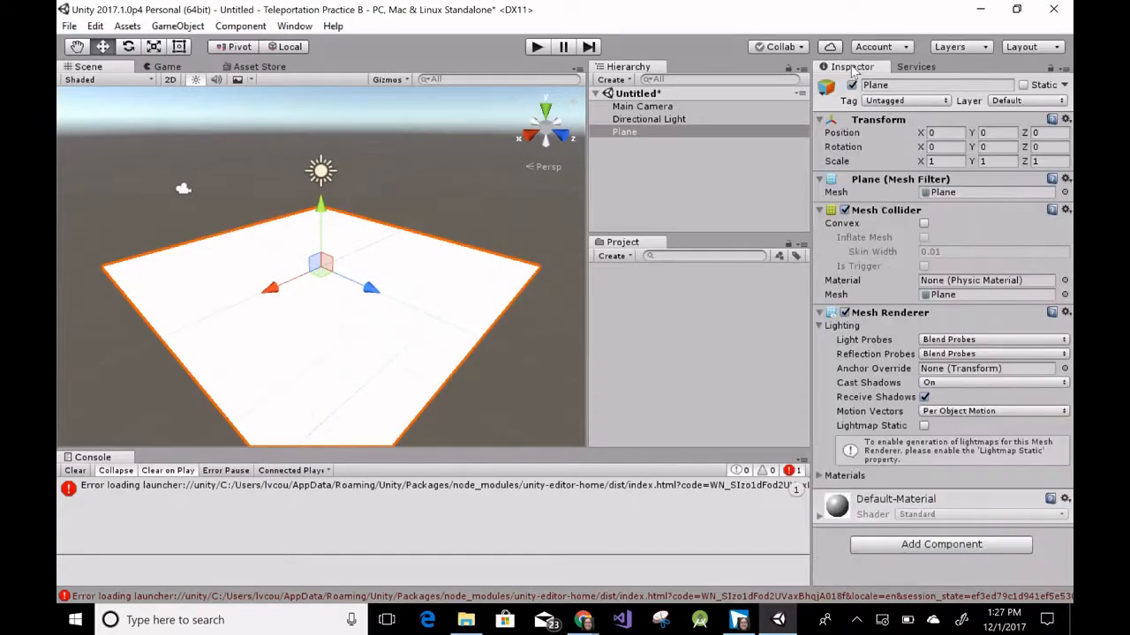
pyautogui.click(1065, 120)
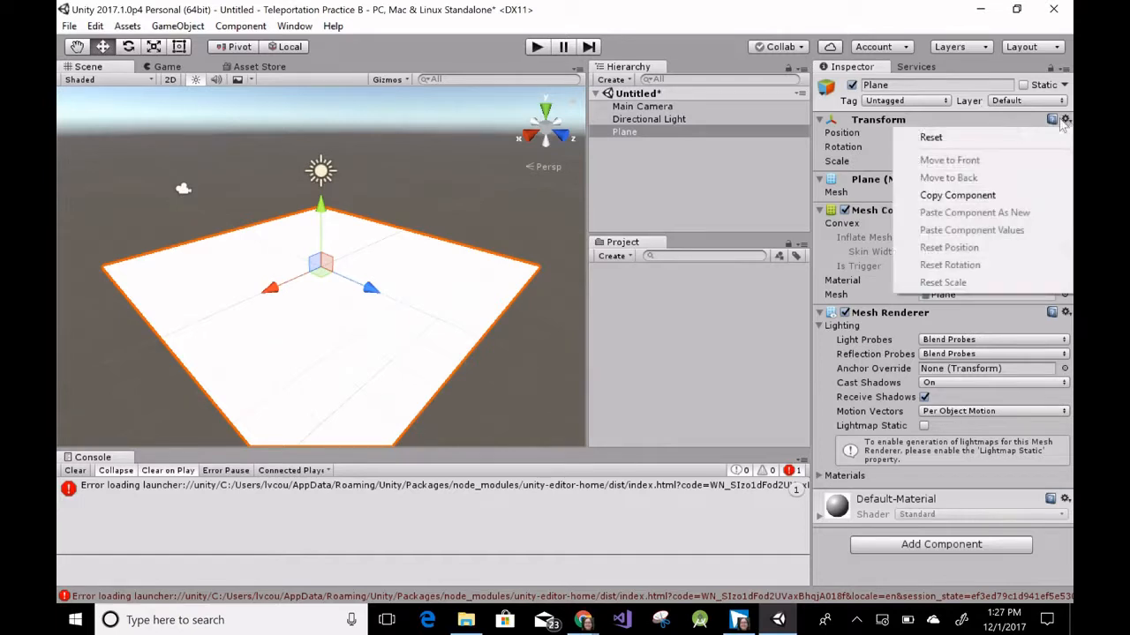
pyautogui.click(933, 138)
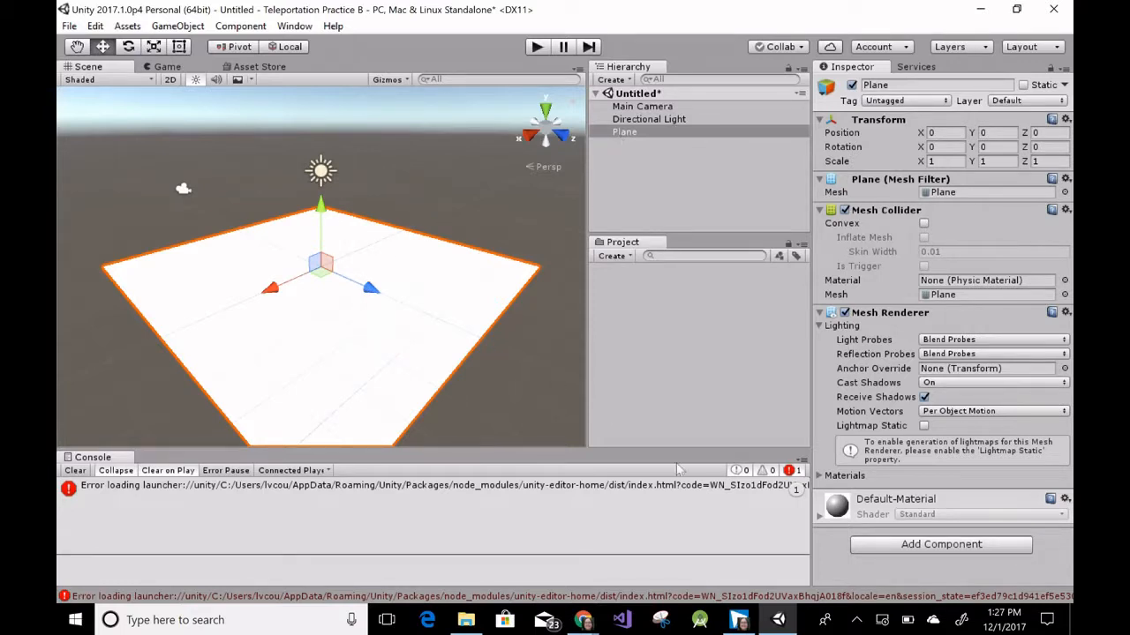
# Create a new material asset named "Ground".
pyautogui.click(625, 255)
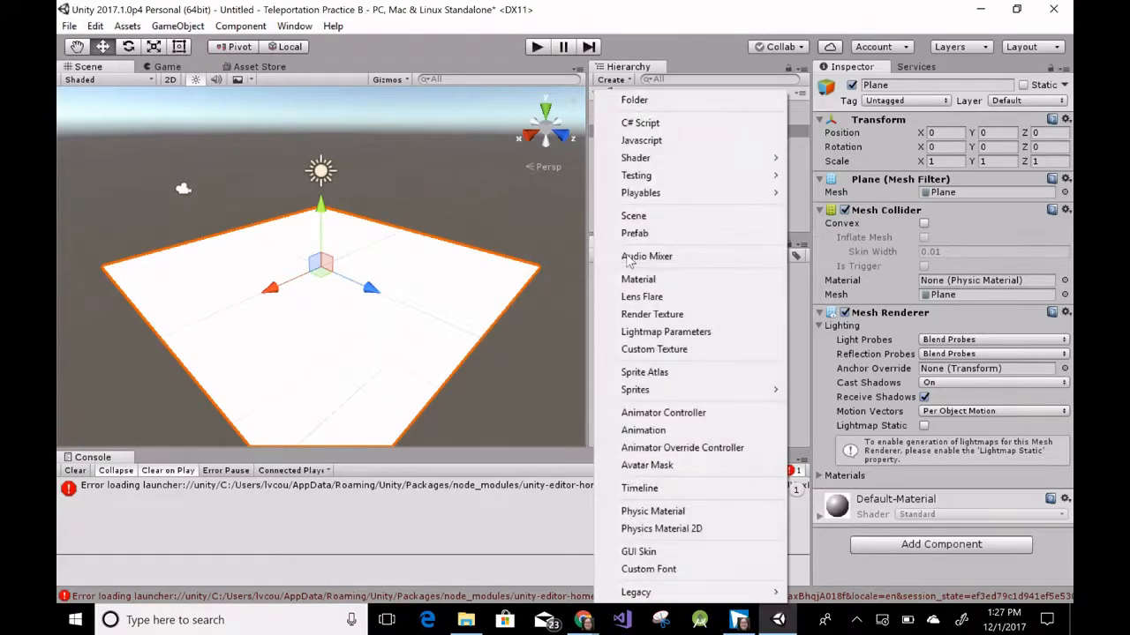
pyautogui.click(641, 277)
pyautogui.write('Ground')
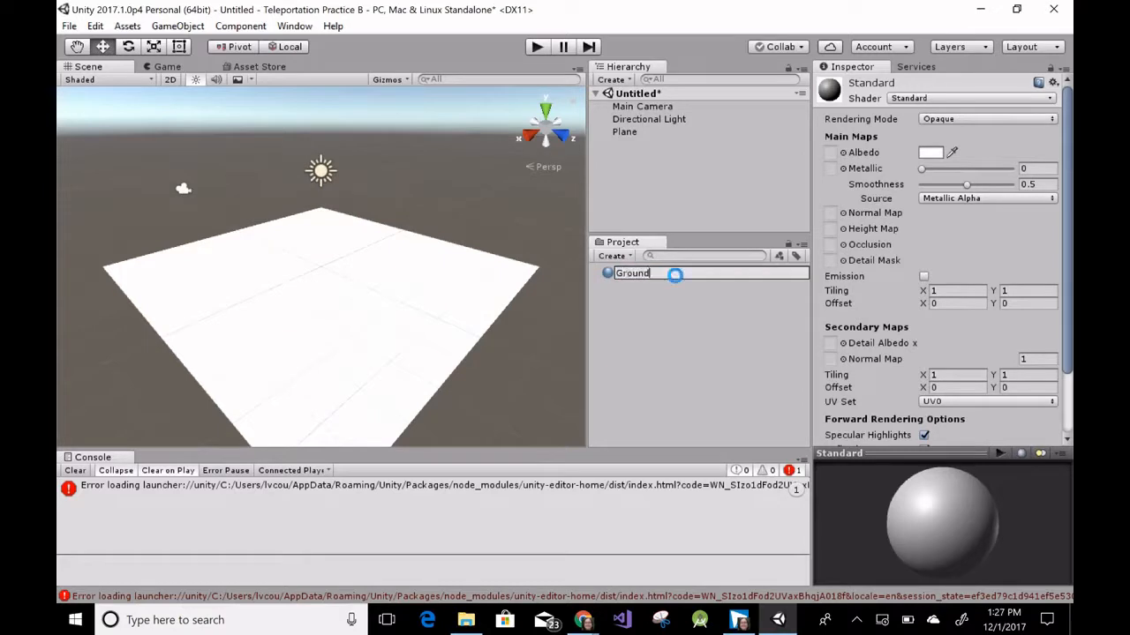
pyautogui.press('Return')
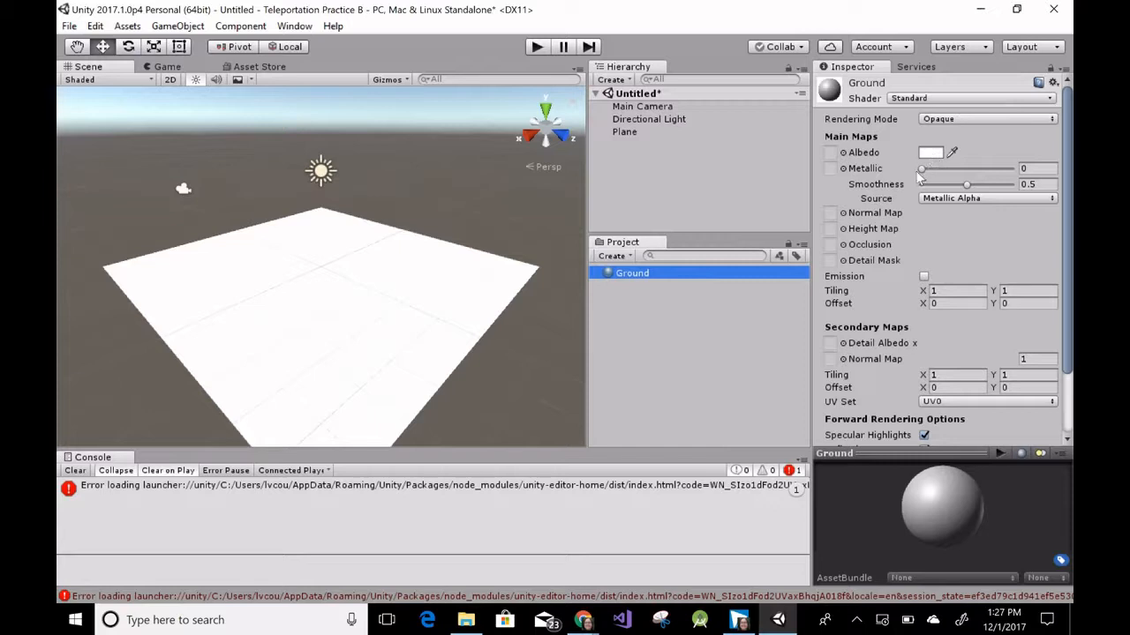
# Set the Ground material's albedo to dark green (04781CFF) and apply the material to the plane.
pyautogui.click(932, 153)
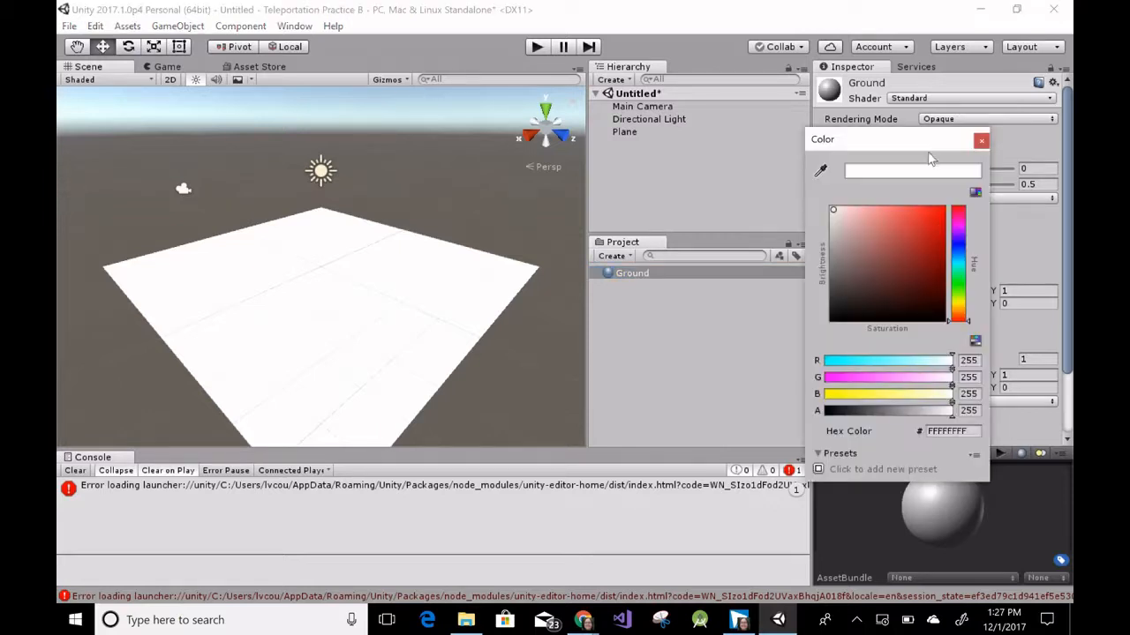
pyautogui.click(960, 281)
pyautogui.click(928, 259)
pyautogui.moveTo(929, 258); pyautogui.dragTo(937, 267)
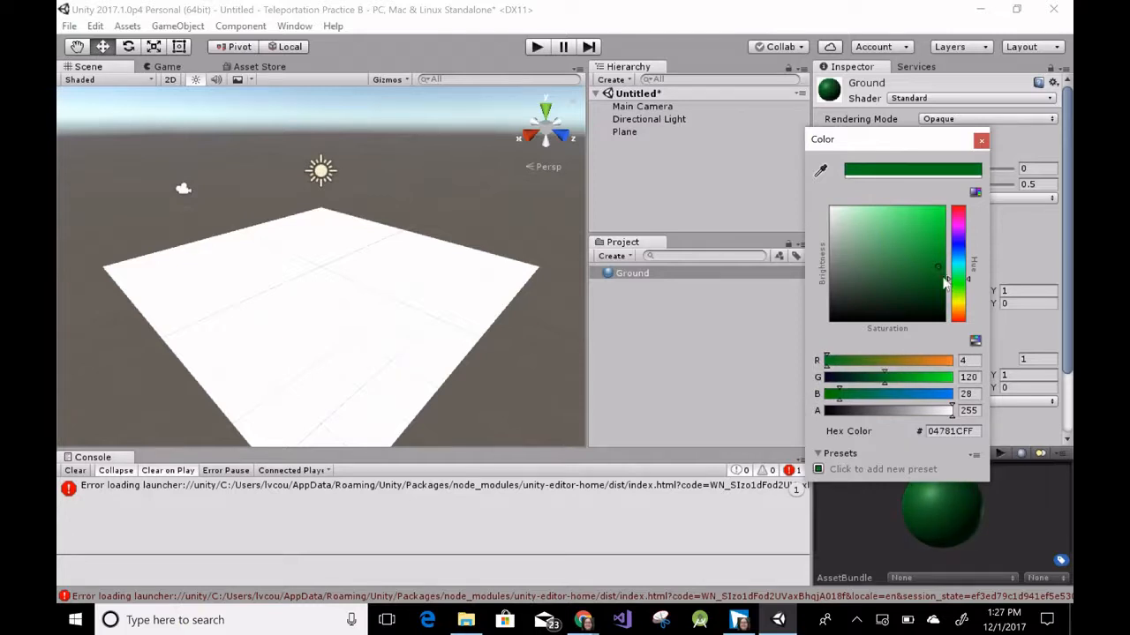
pyautogui.click(632, 274)
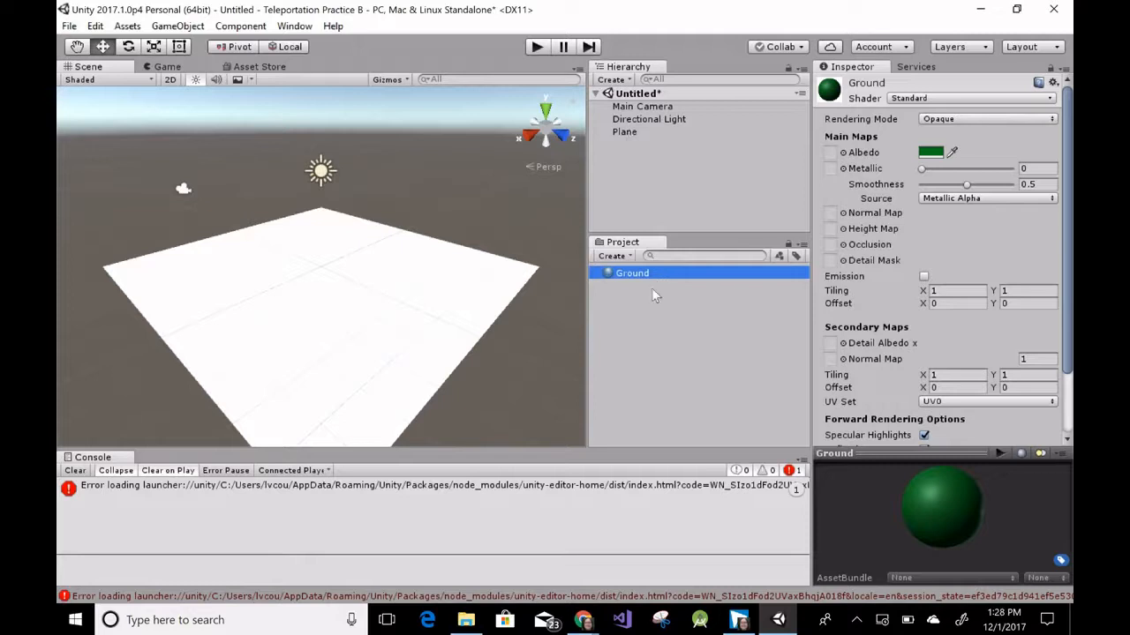
pyautogui.moveTo(627, 275); pyautogui.dragTo(356, 283)
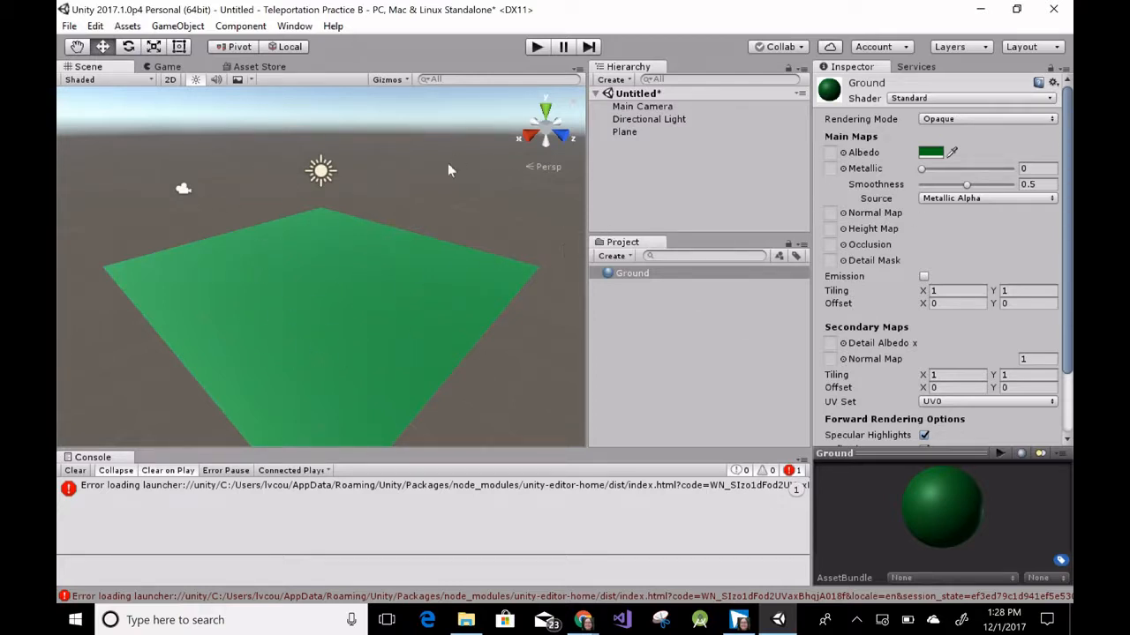
# Move the directional light up and away from the plane's centre, to about X -1.52, Y 5.54, Z 2.62.
pyautogui.click(649, 120)
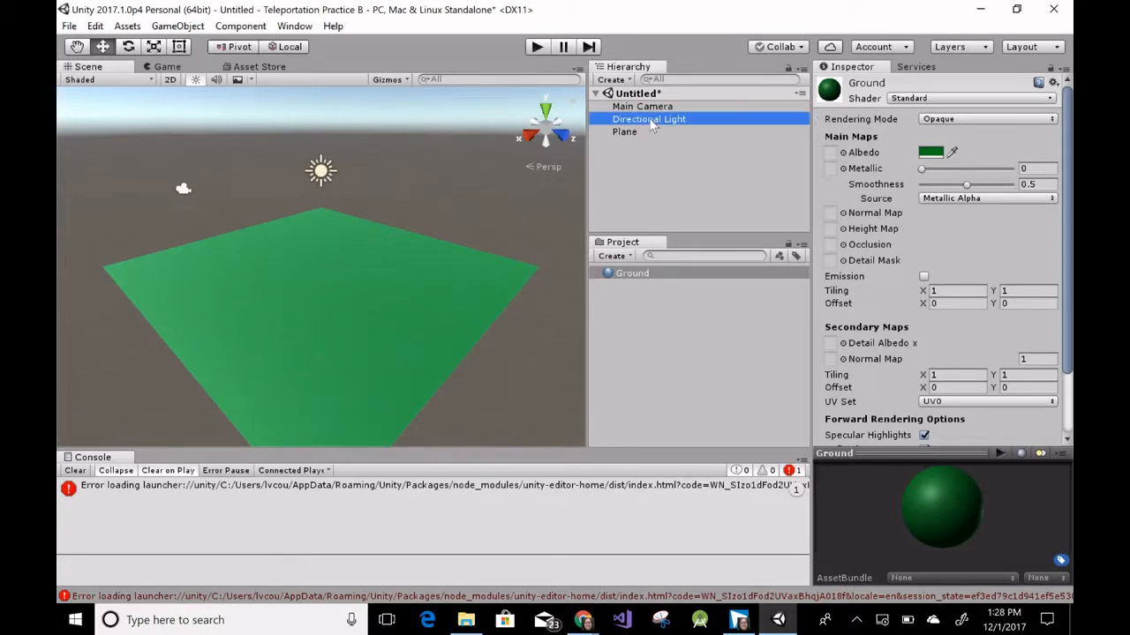
pyautogui.moveTo(370, 132); pyautogui.dragTo(490, 109)
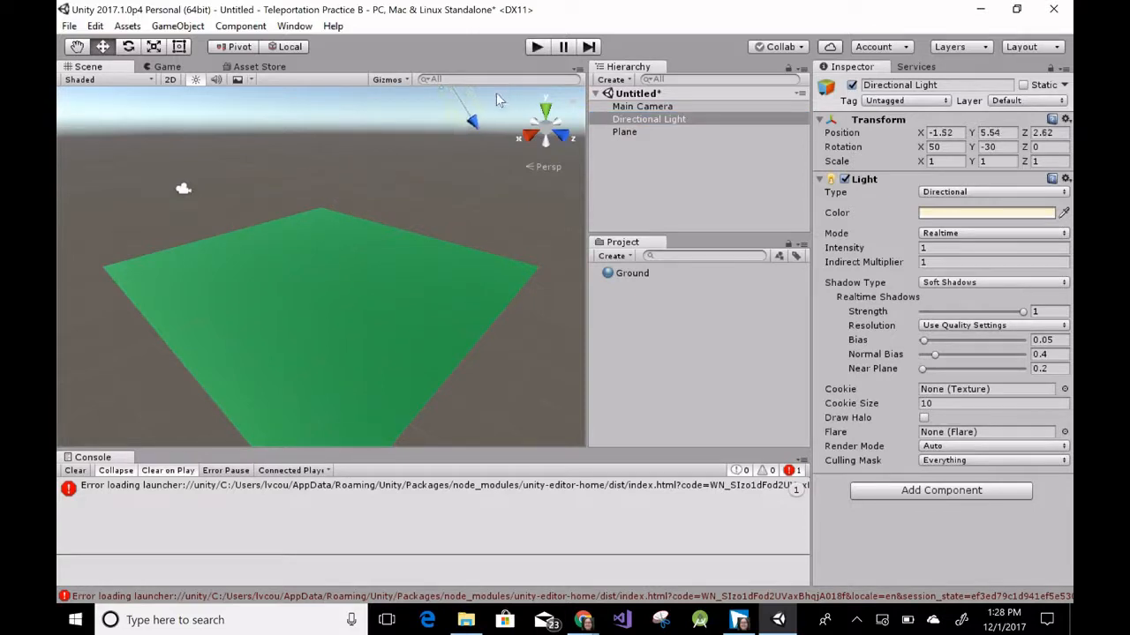
pyautogui.click(666, 362)
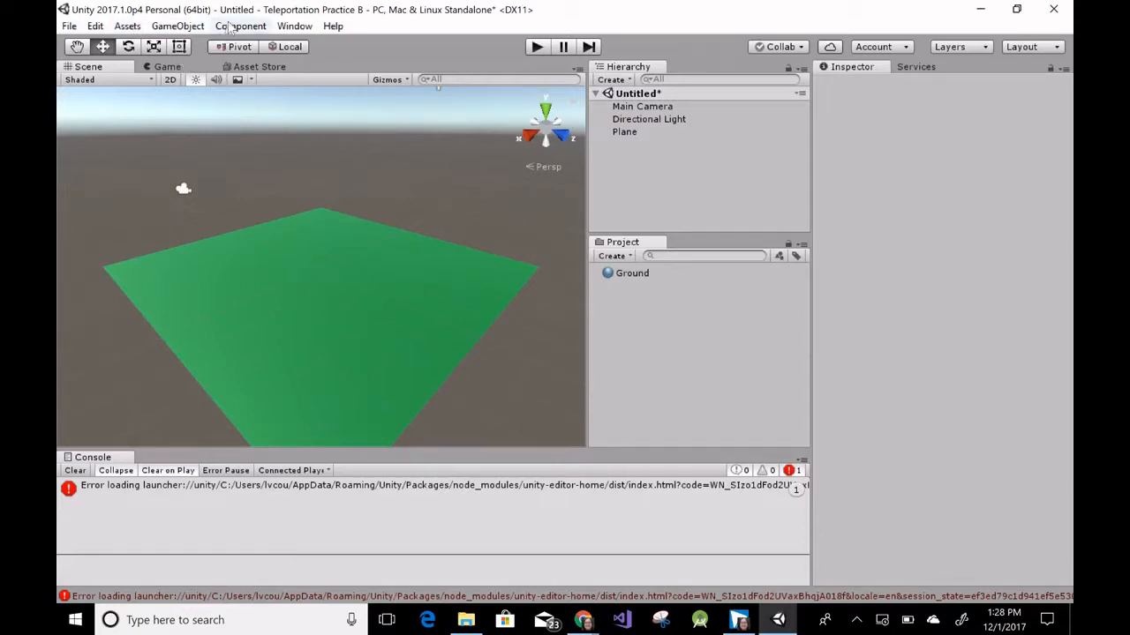
# Import all files of the LowPoly Vegetation Season Pack Lite from the Asset Store downloads.
pyautogui.click(244, 68)
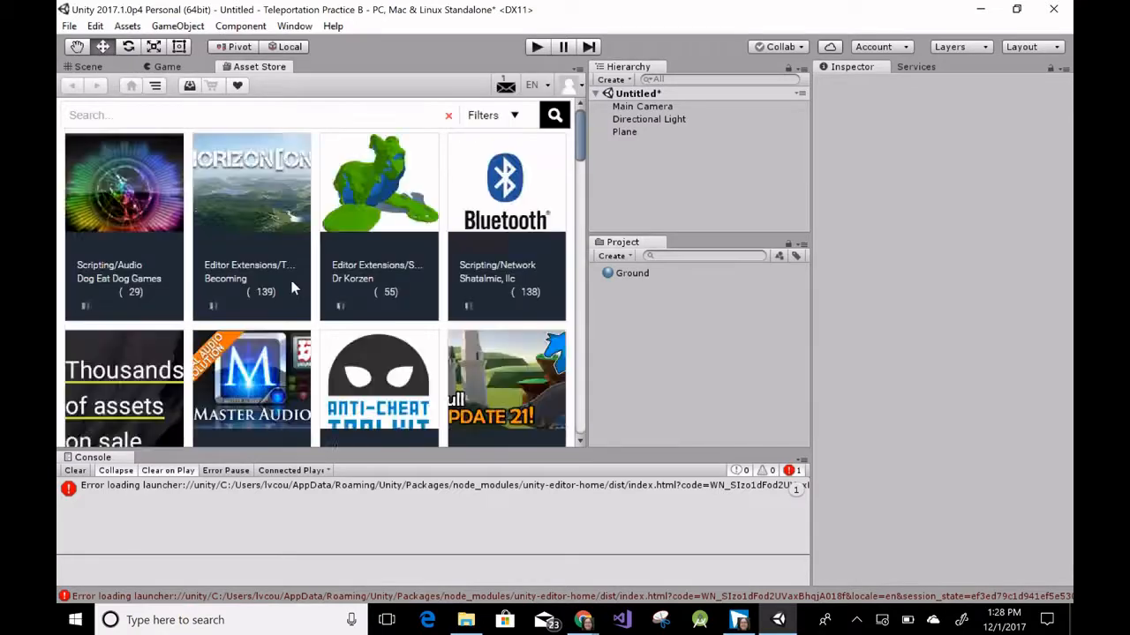
pyautogui.click(189, 85)
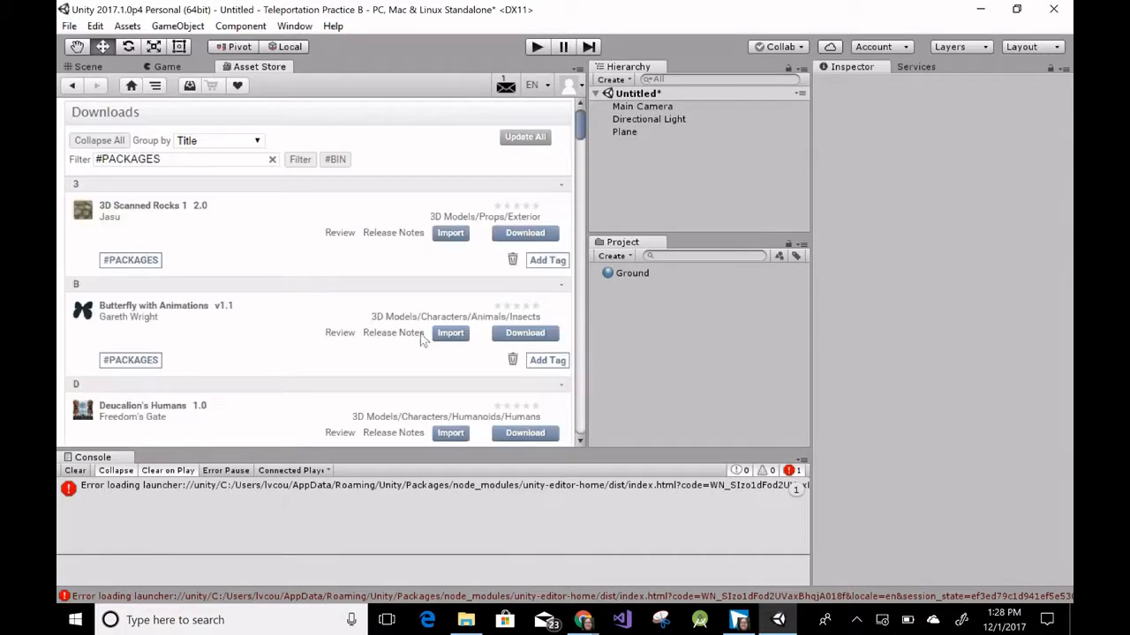
pyautogui.scroll(-10, 421, 332)
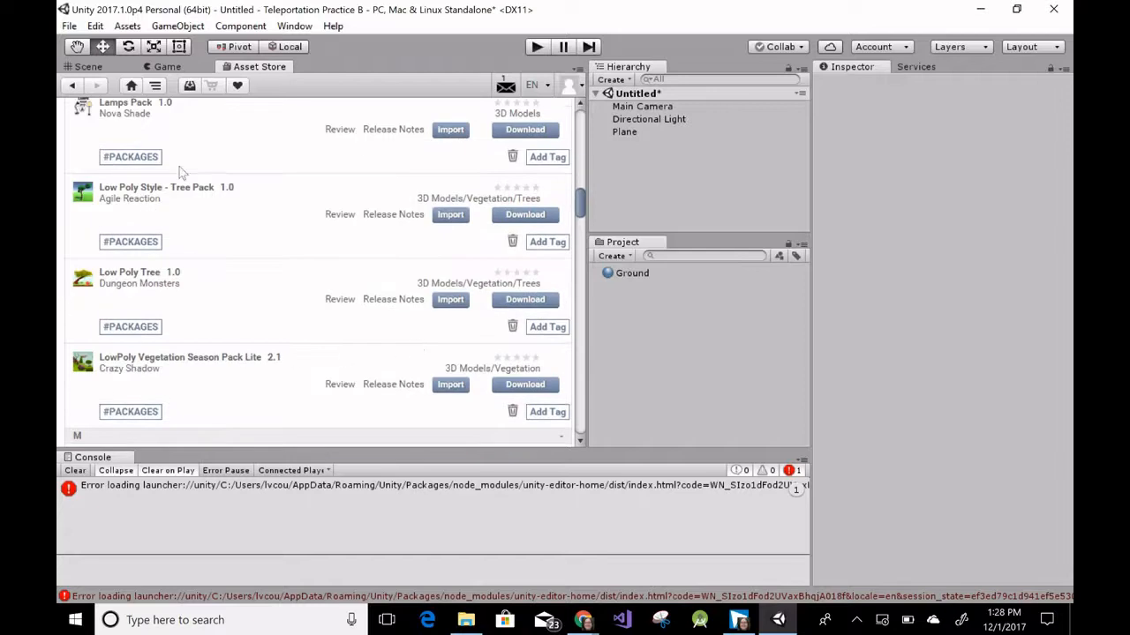
pyautogui.scroll(-3, 225, 353)
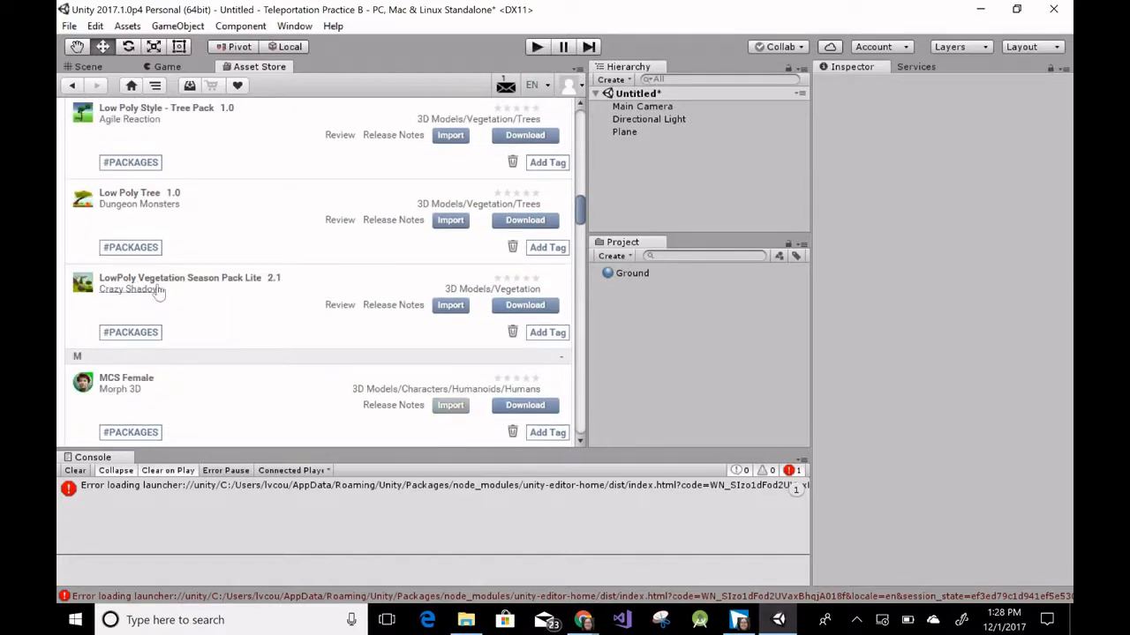
pyautogui.click(452, 307)
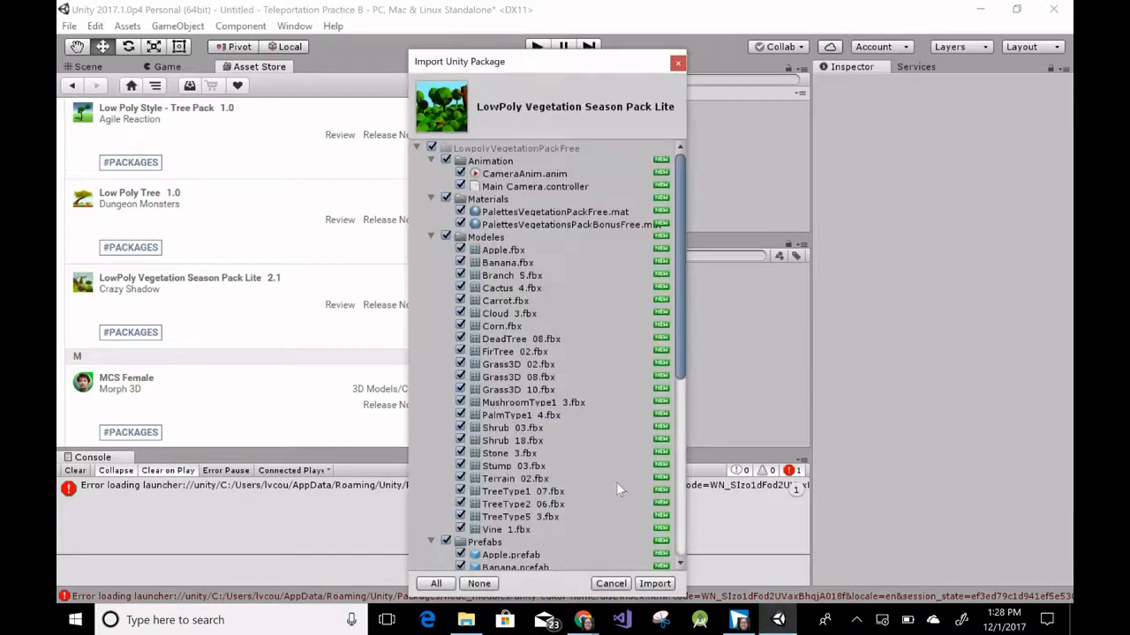
pyautogui.click(655, 583)
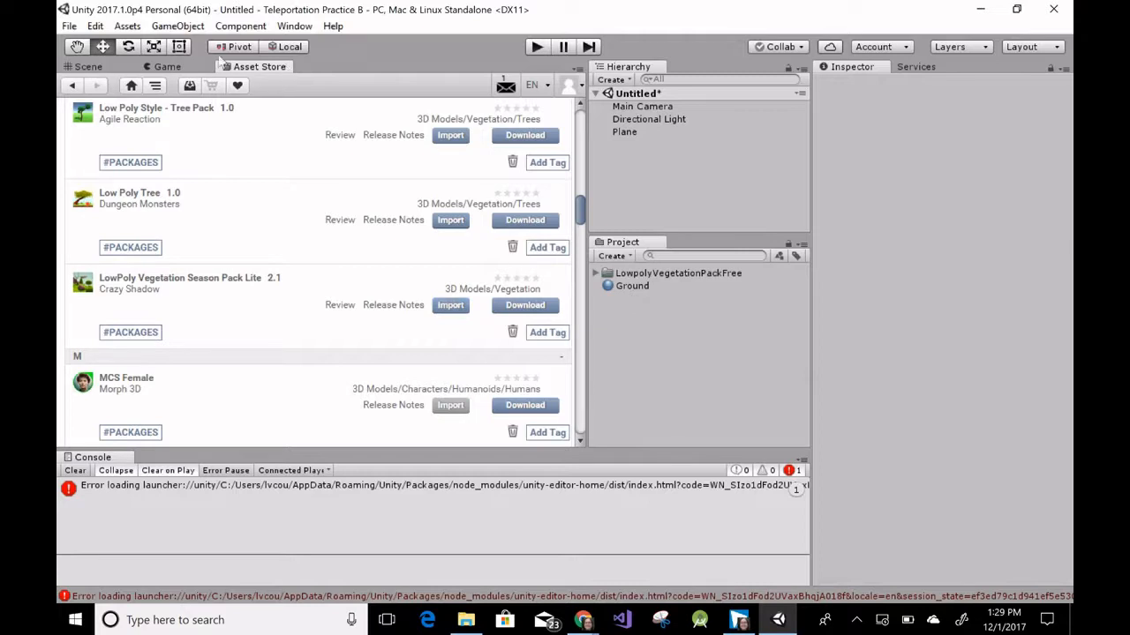
# Add the Stump_03 prefab from the LowpolyVegetationPackFree Prefabs folder to the scene hierarchy.
pyautogui.click(88, 67)
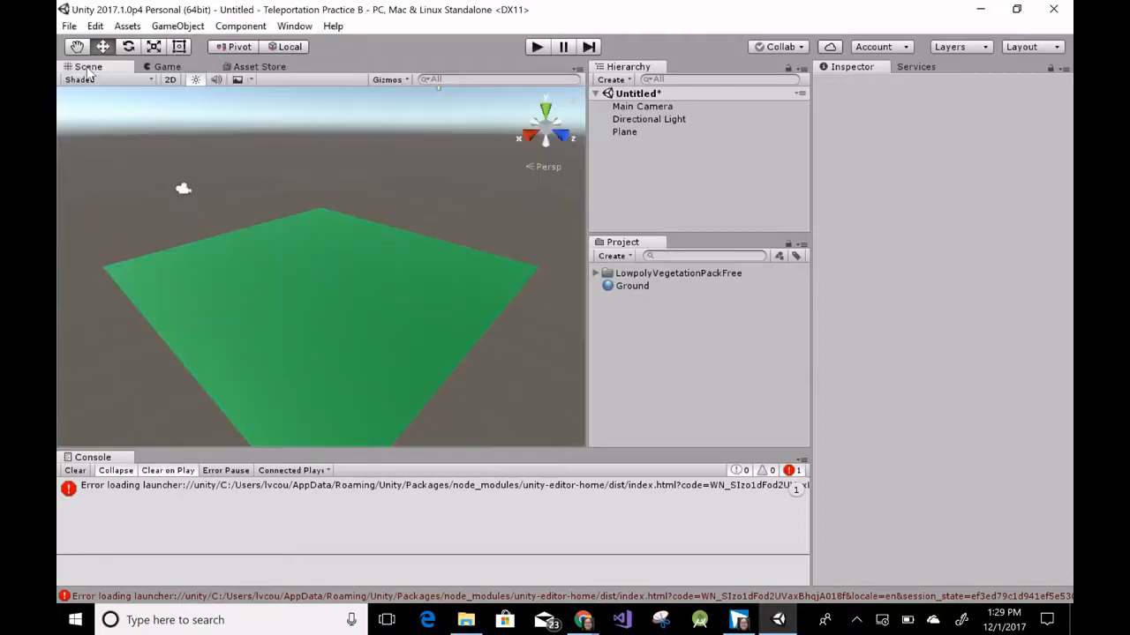
pyautogui.click(595, 273)
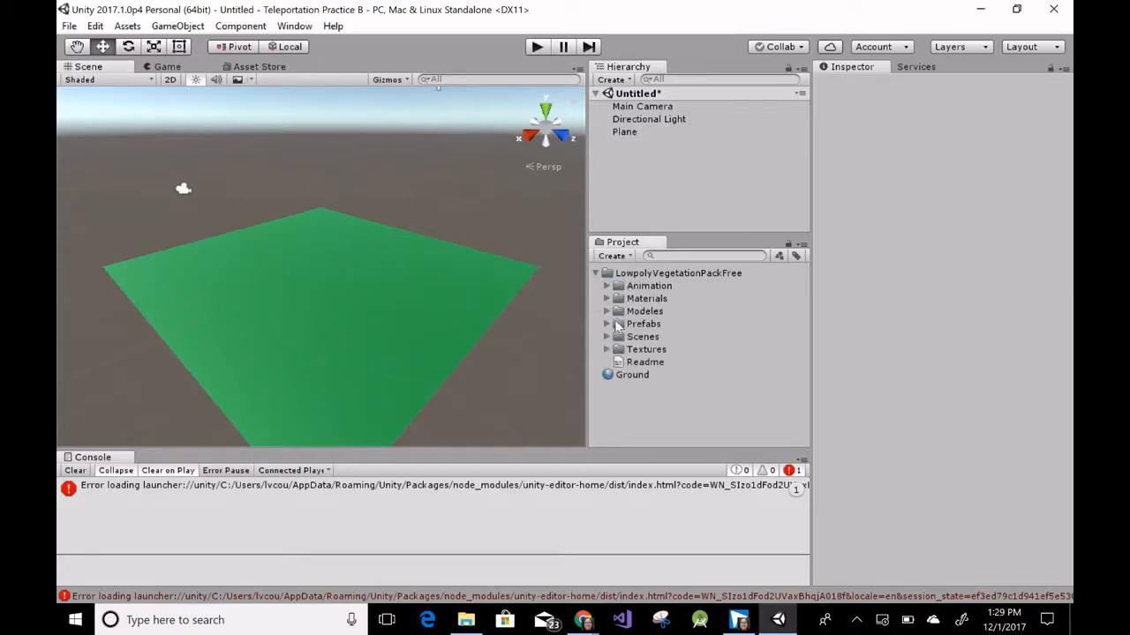
pyautogui.click(607, 324)
pyautogui.scroll(-3, 690, 377)
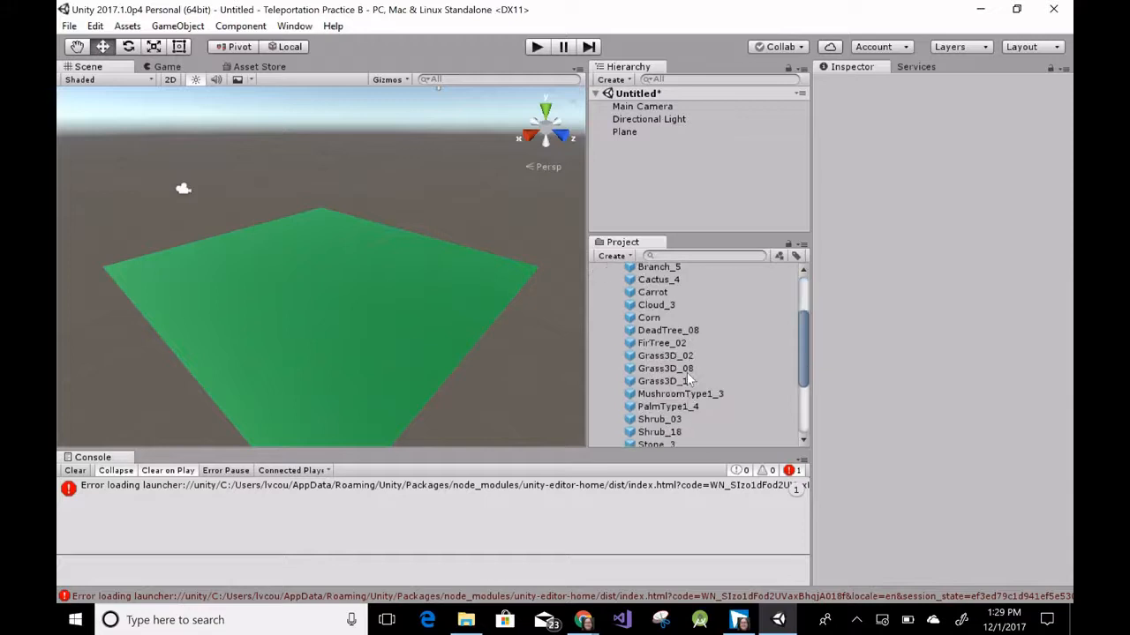
pyautogui.scroll(-2, 690, 388)
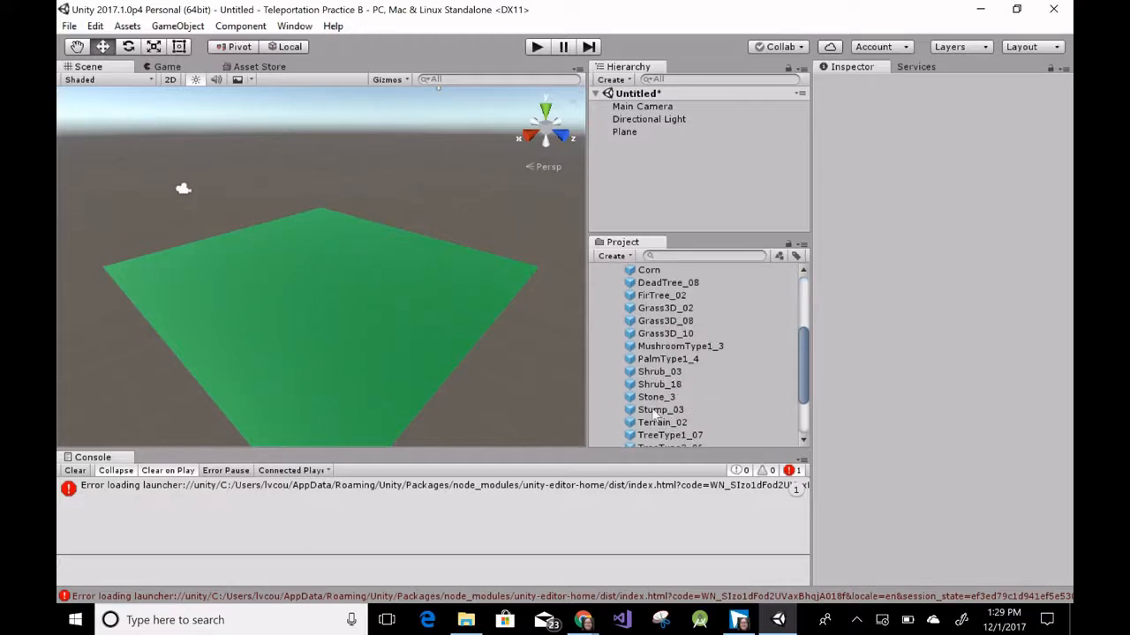
pyautogui.click(655, 411)
pyautogui.moveTo(655, 411); pyautogui.dragTo(693, 194)
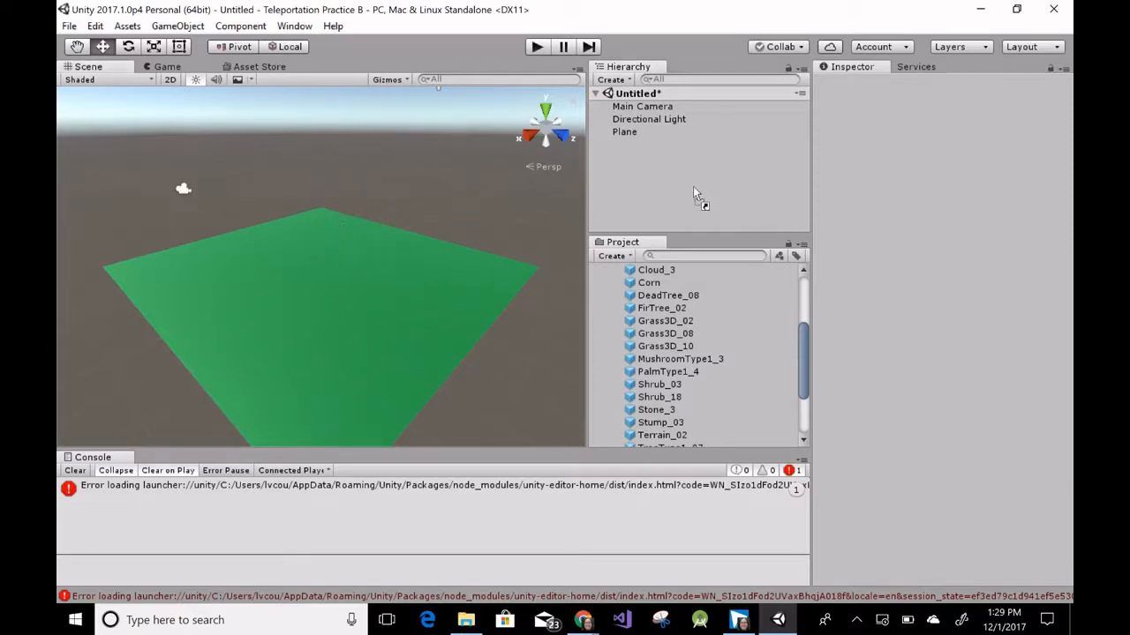
pyautogui.moveTo(693, 152); pyautogui.dragTo(695, 154)
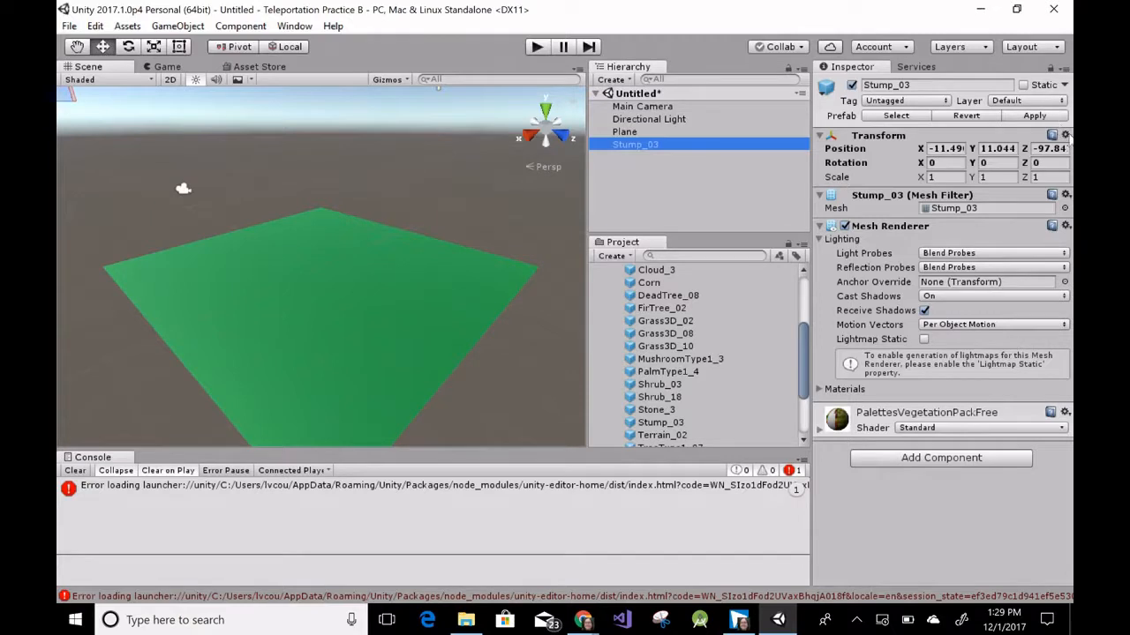
# Reset the stump's transform and move it along the Z axis to about 3.94.
pyautogui.click(1066, 135)
pyautogui.click(1014, 153)
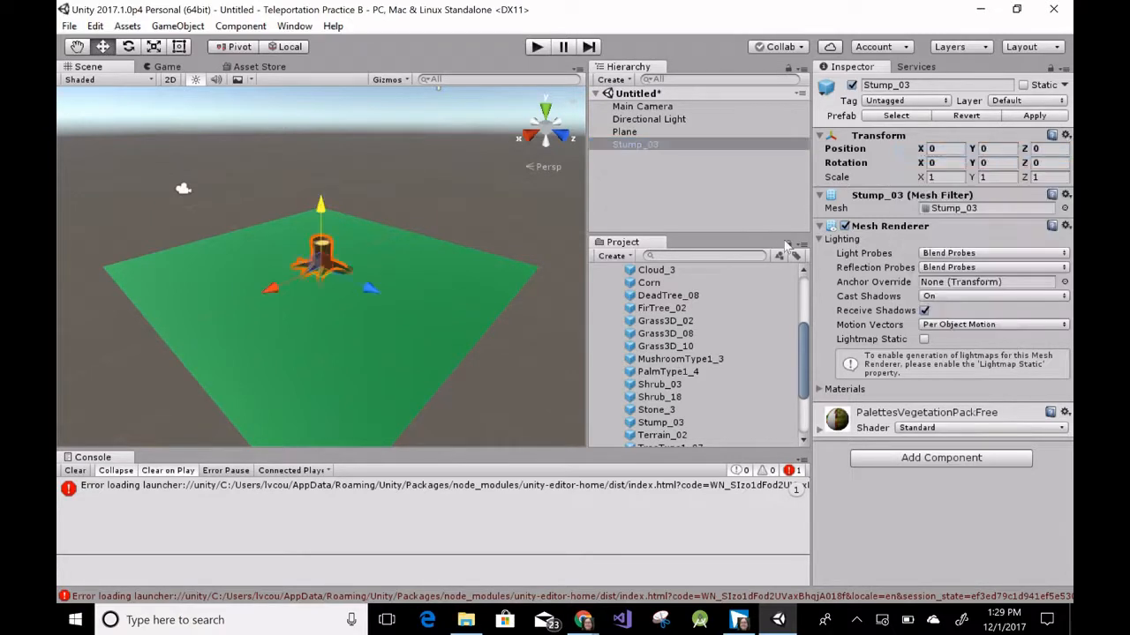
pyautogui.moveTo(369, 288); pyautogui.dragTo(444, 332)
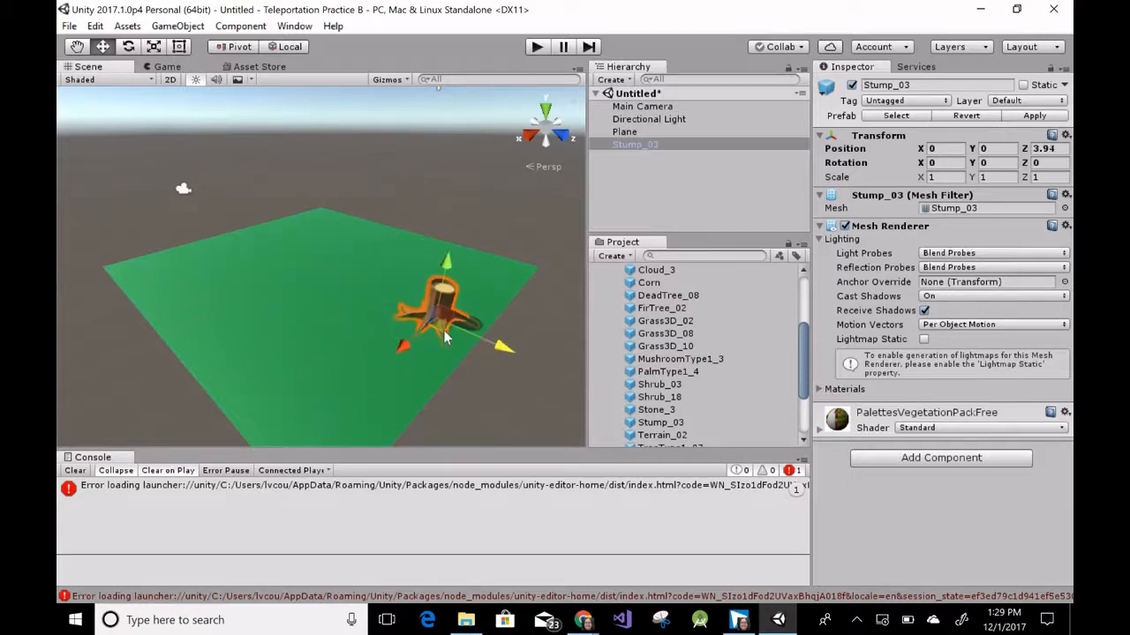
# Flatten the stump by scaling it down along the Y axis to about 0.34, and return to the Move tool.
pyautogui.click(153, 47)
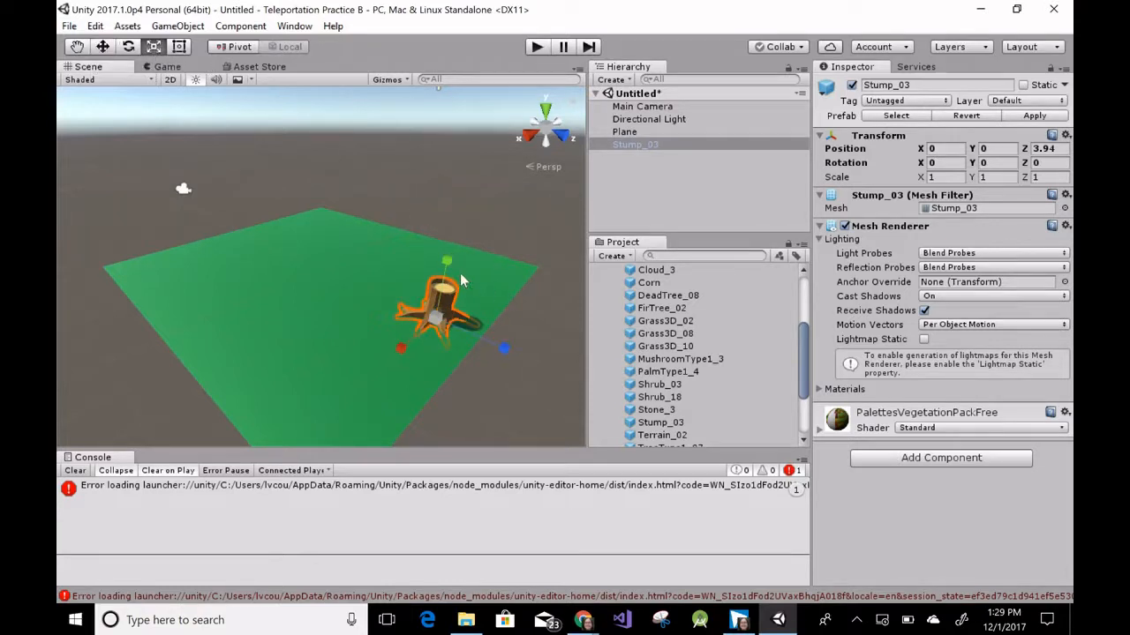
pyautogui.moveTo(447, 262); pyautogui.dragTo(436, 296)
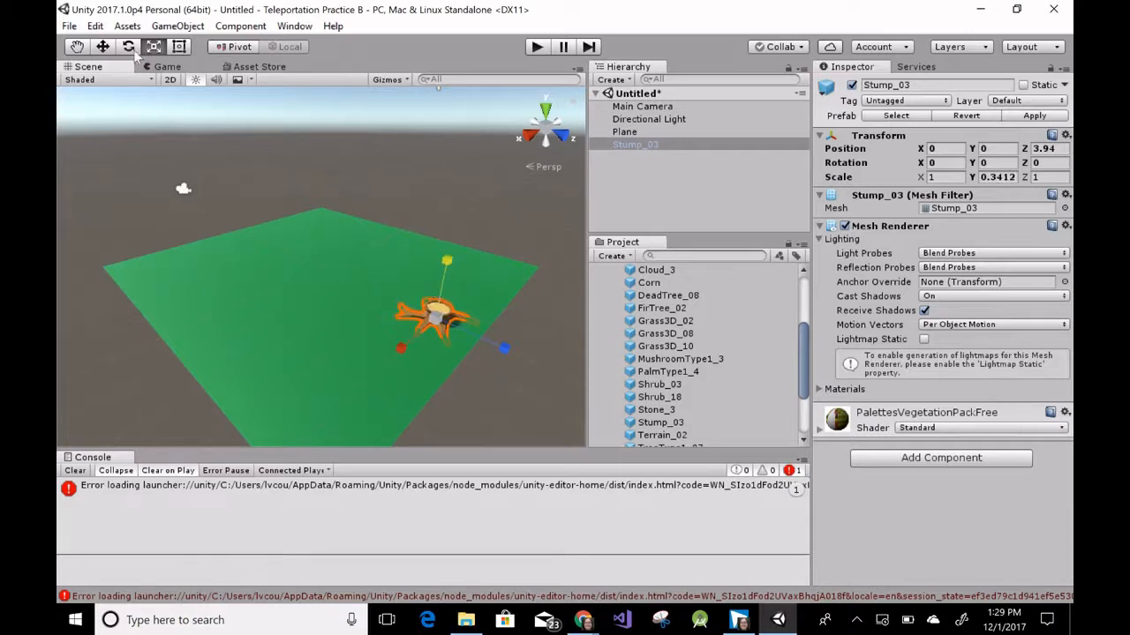
pyautogui.click(102, 47)
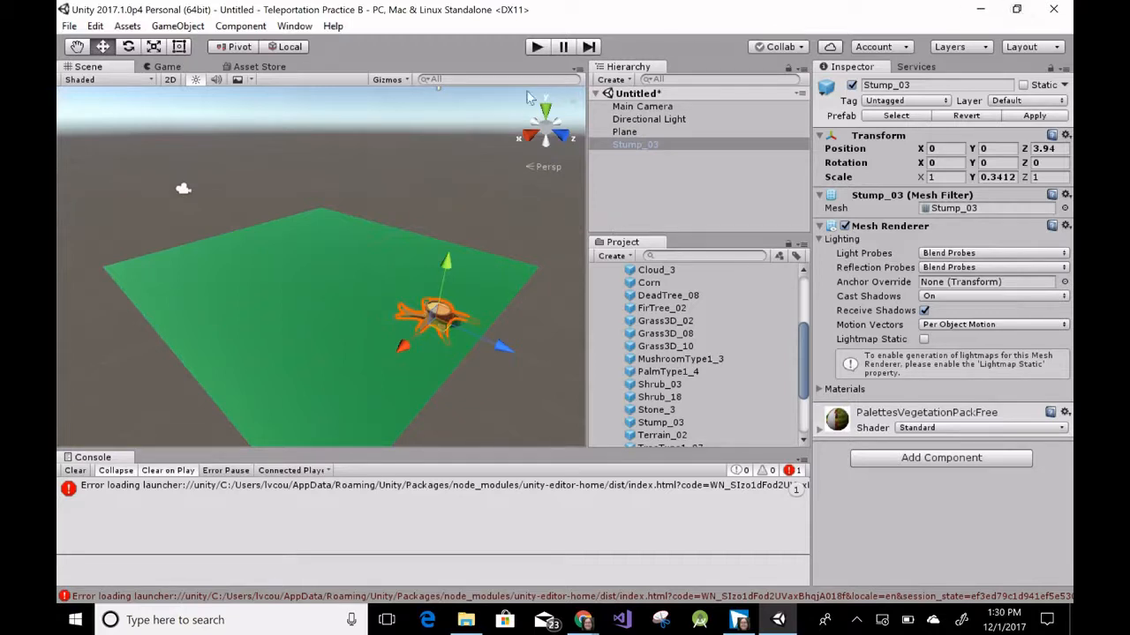
# Shrink the editor window to expose the desktop, and import the complete VR Samples 1.2.3 project from the Asset Store downloads.
pyautogui.click(1016, 9)
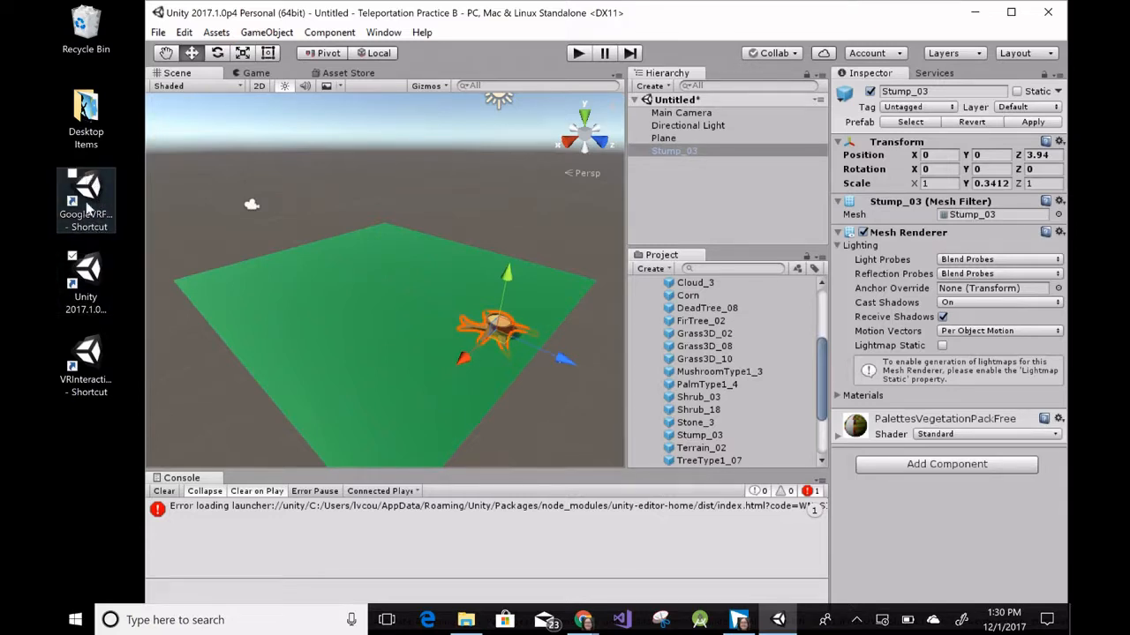
pyautogui.click(349, 74)
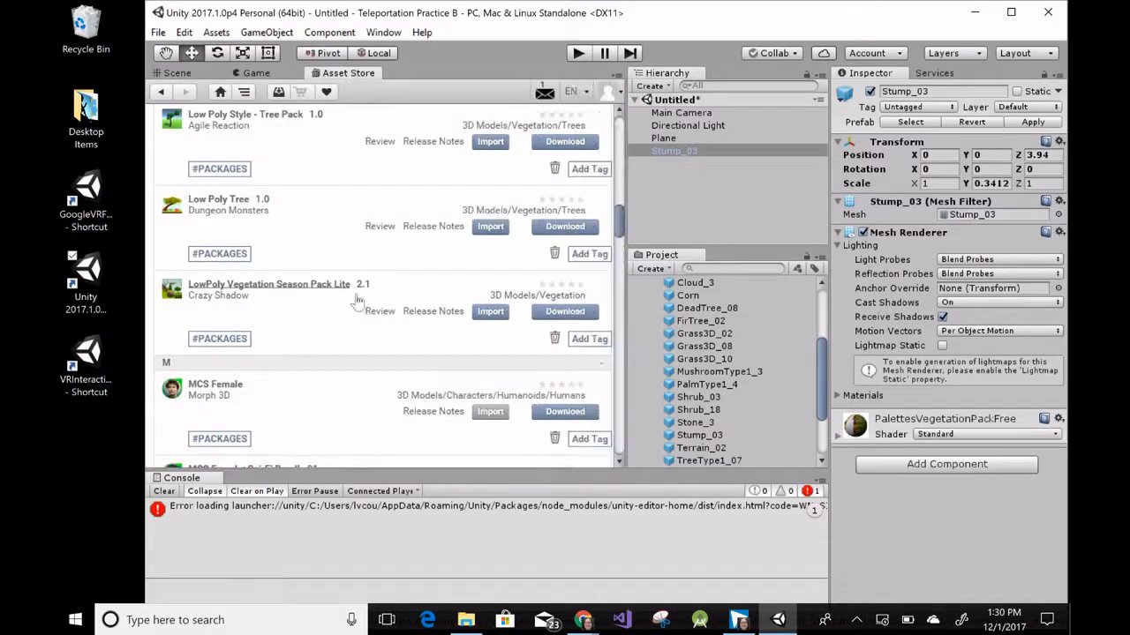
pyautogui.moveTo(621, 219); pyautogui.dragTo(618, 446)
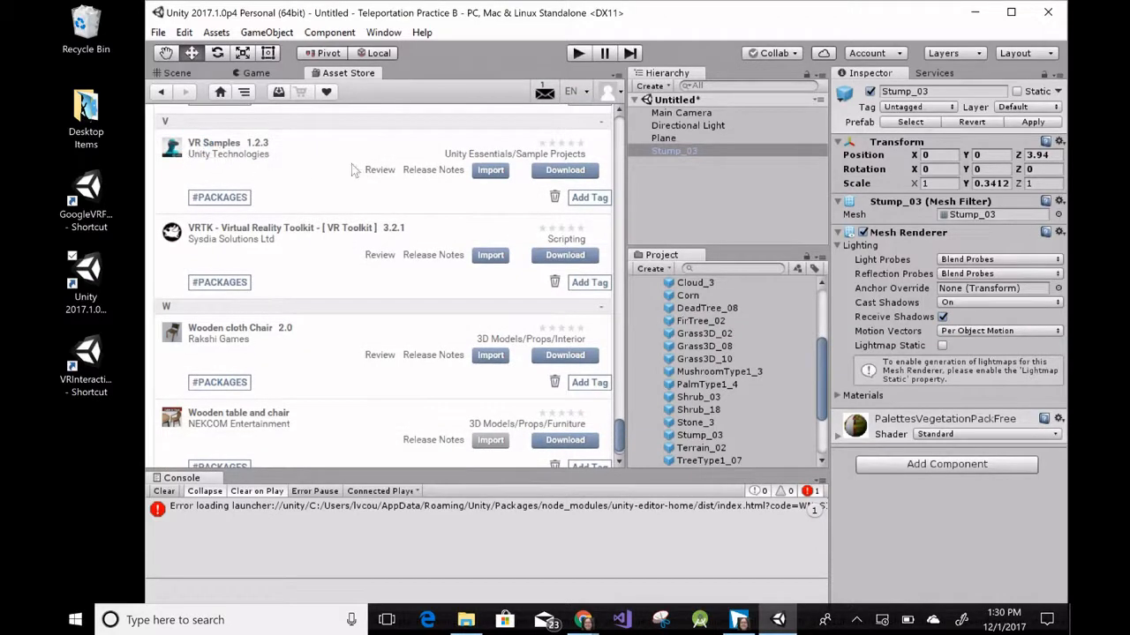
pyautogui.click(489, 171)
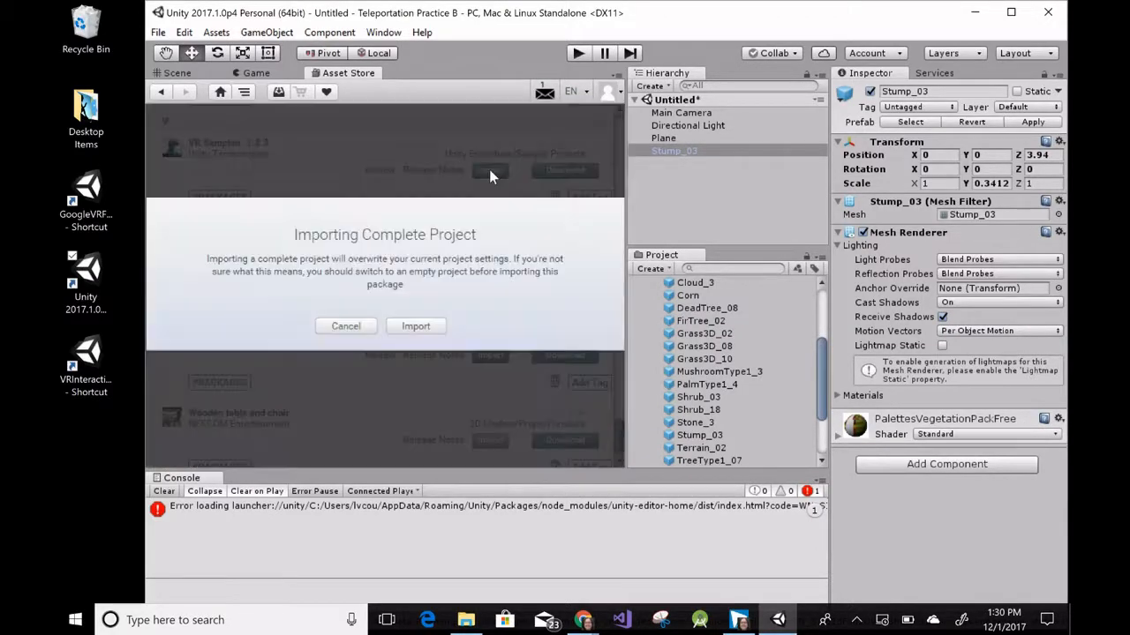
pyautogui.click(416, 326)
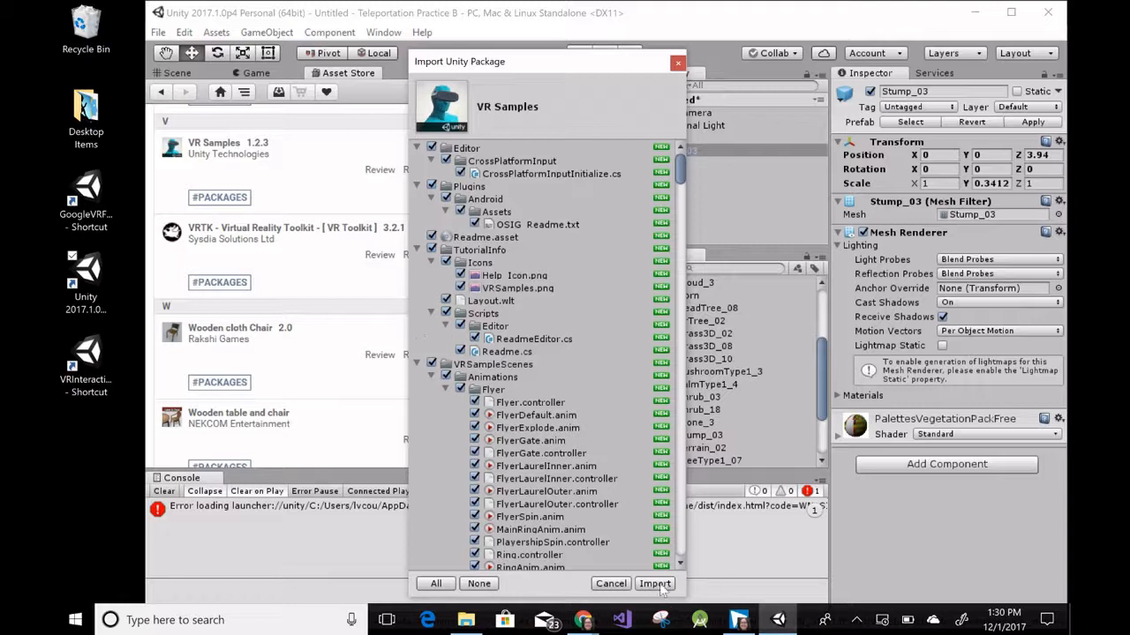
pyautogui.click(656, 584)
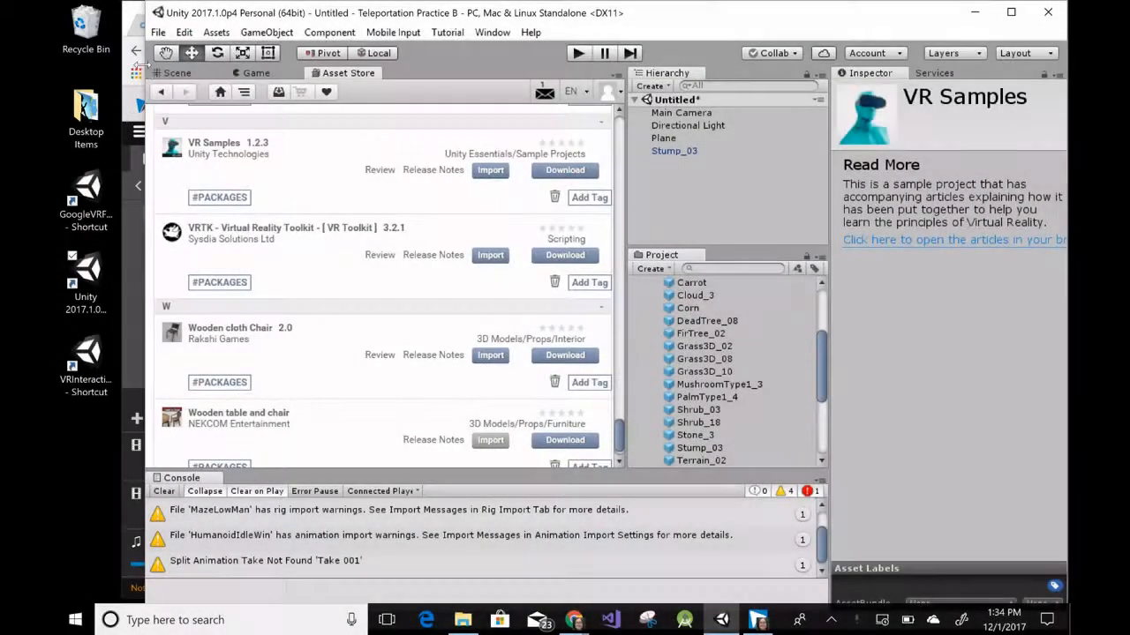
# Widen the editor window slightly and collapse the LowpolyVegetationPackFree folder in the project assets.
pyautogui.moveTo(147, 73); pyautogui.dragTo(106, 74)
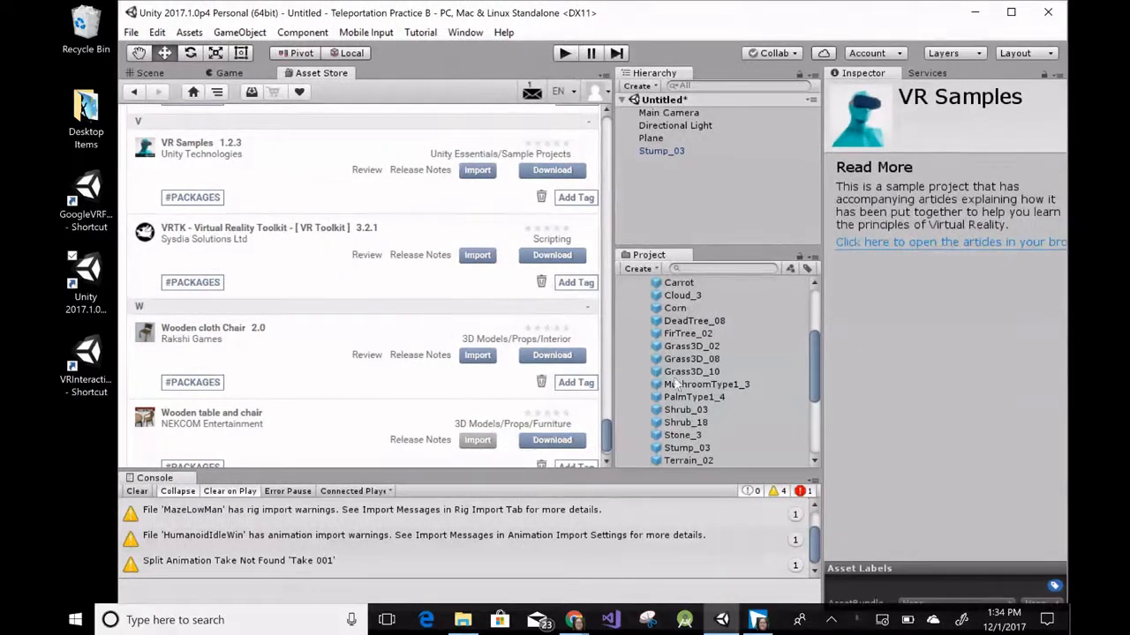
pyautogui.scroll(3, 704, 360)
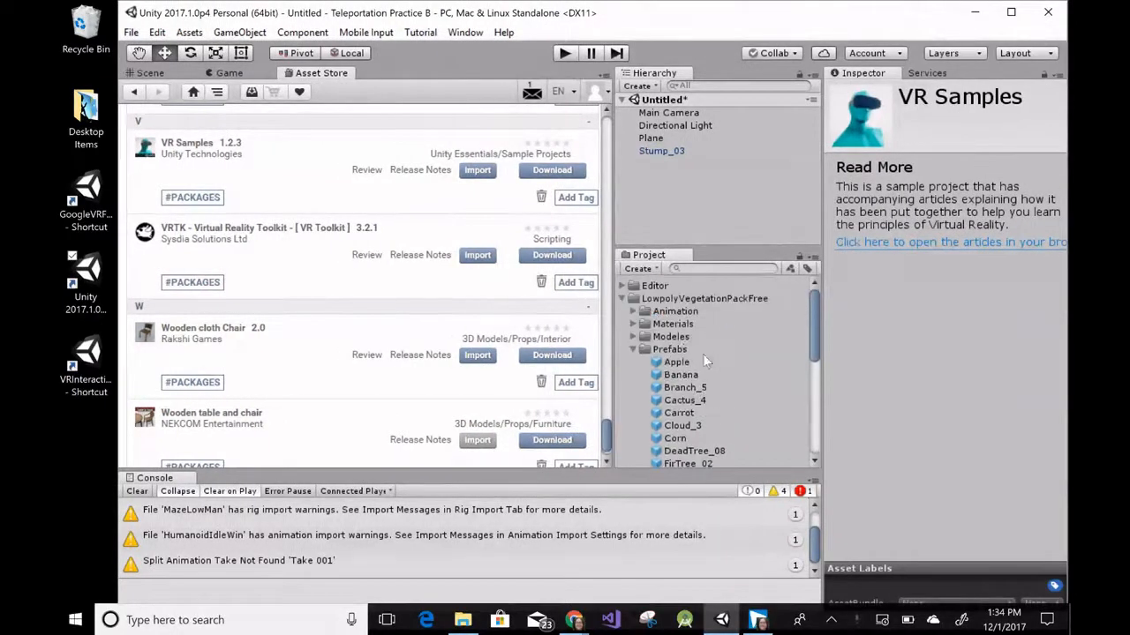
pyautogui.click(622, 298)
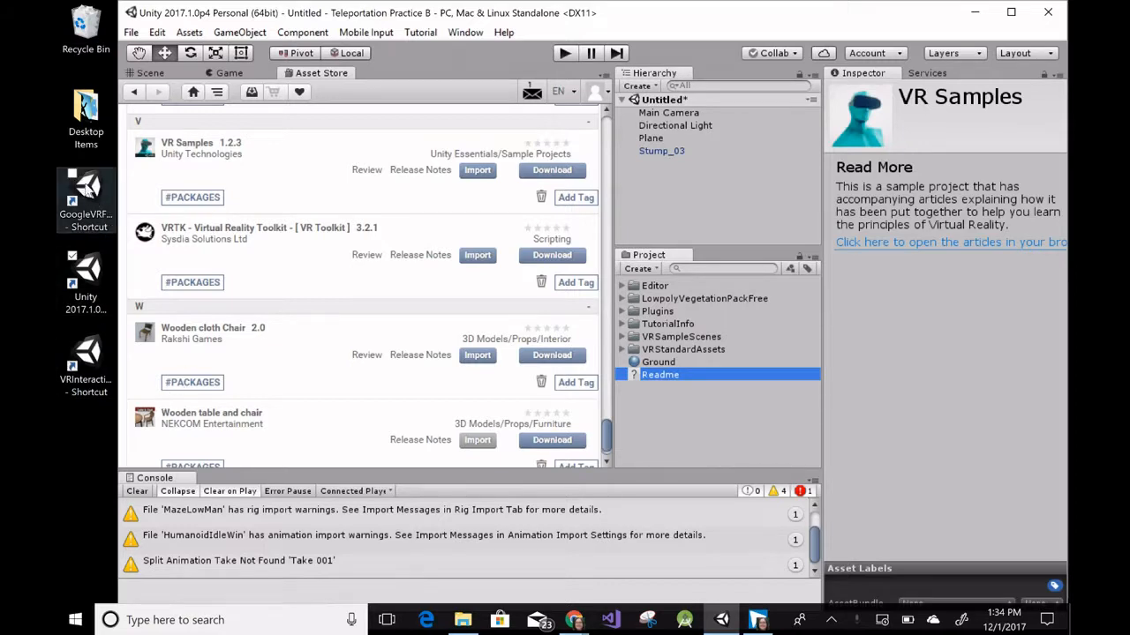
# Locate GoogleVRForUnity_1.110.0.unitypackage through its desktop shortcut and import all its files into the project assets.
pyautogui.click(85, 187)
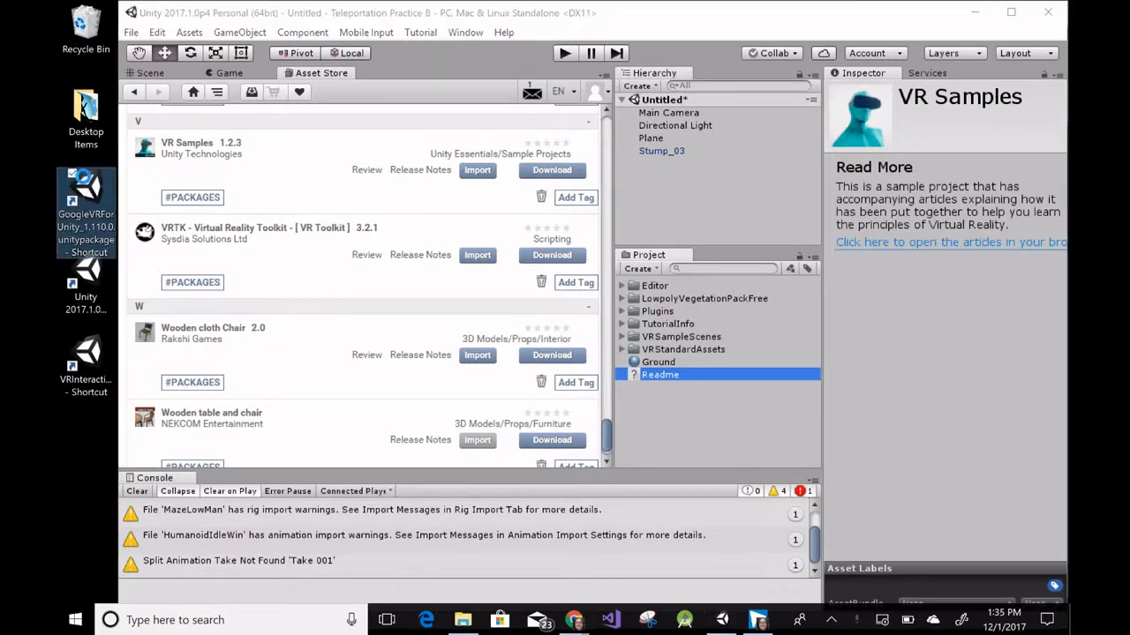
pyautogui.rightClick(84, 181)
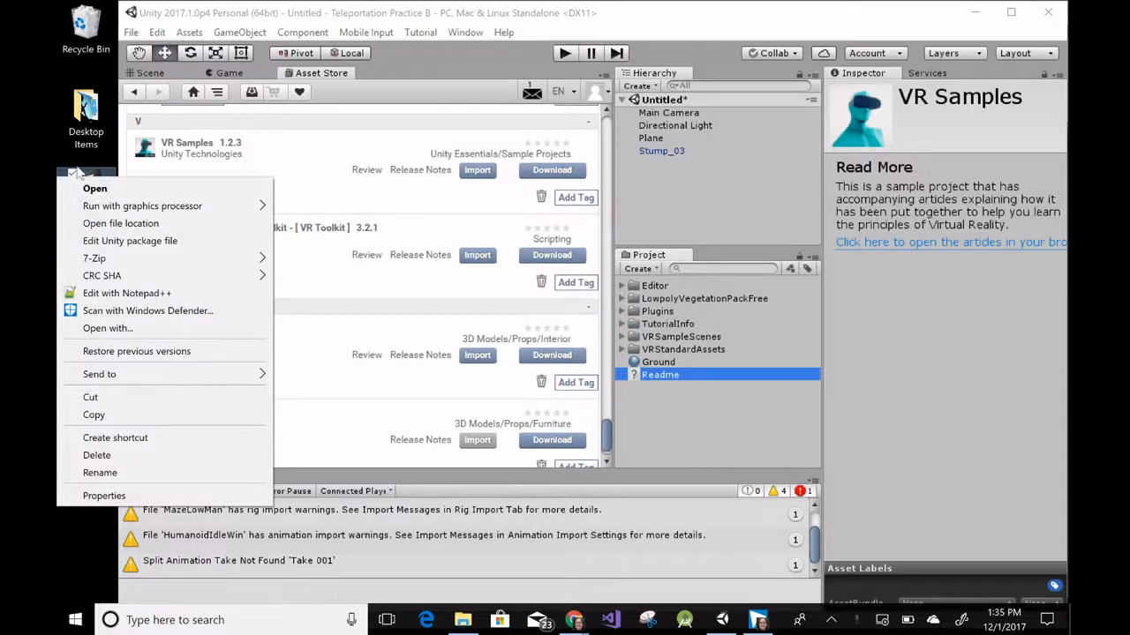
pyautogui.click(95, 224)
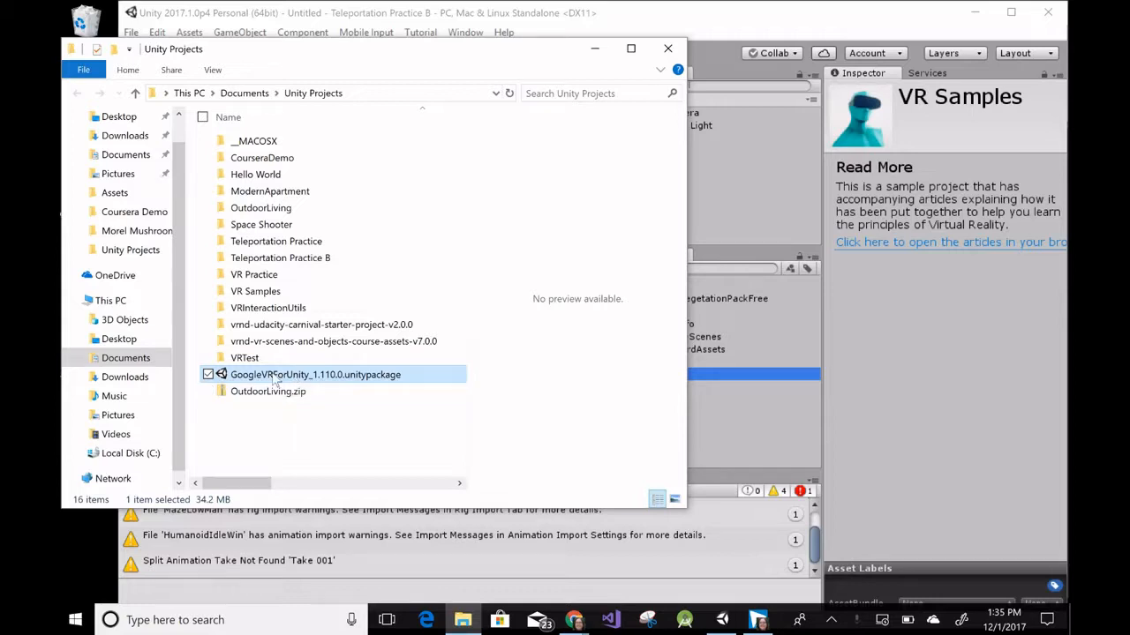
pyautogui.moveTo(275, 379); pyautogui.dragTo(741, 420)
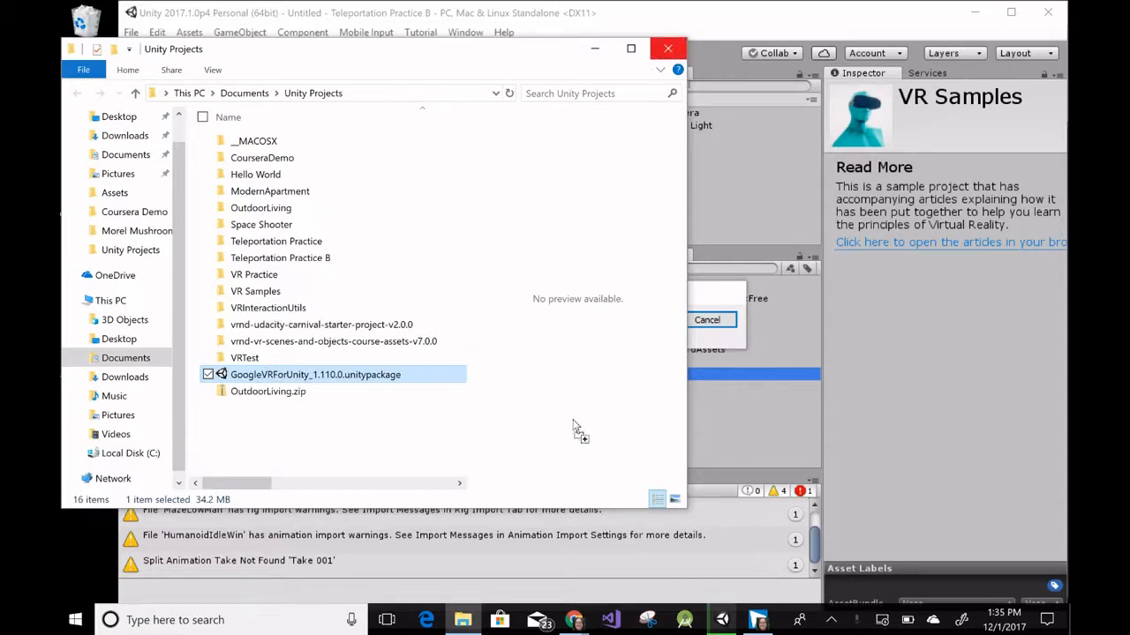
pyautogui.click(668, 50)
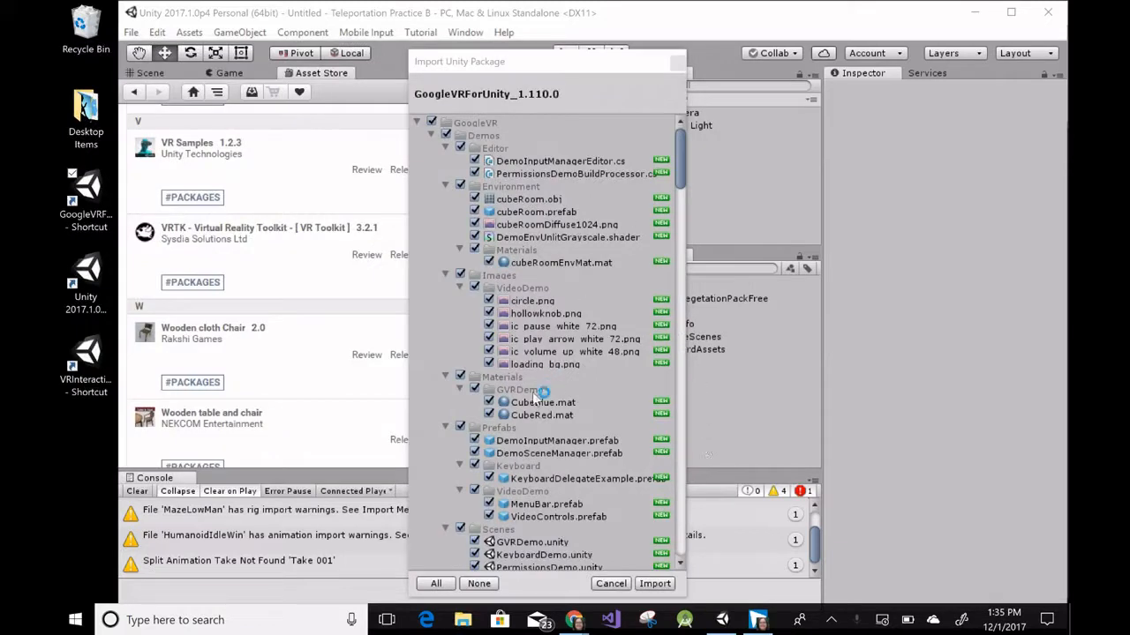
pyautogui.scroll(-10, 535, 424)
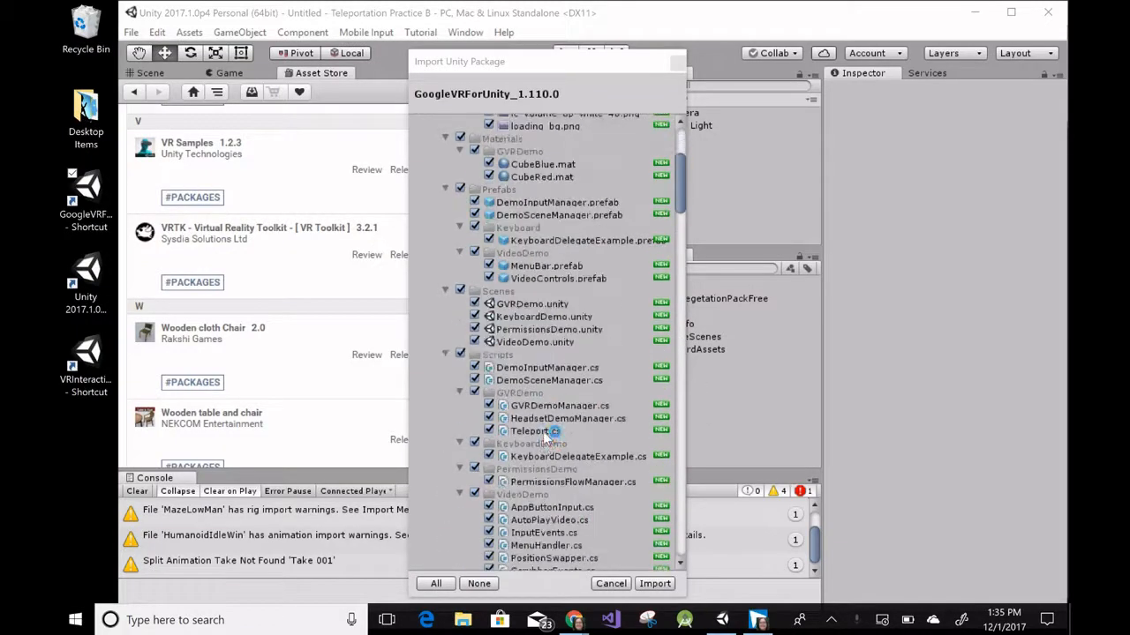
pyautogui.click(653, 585)
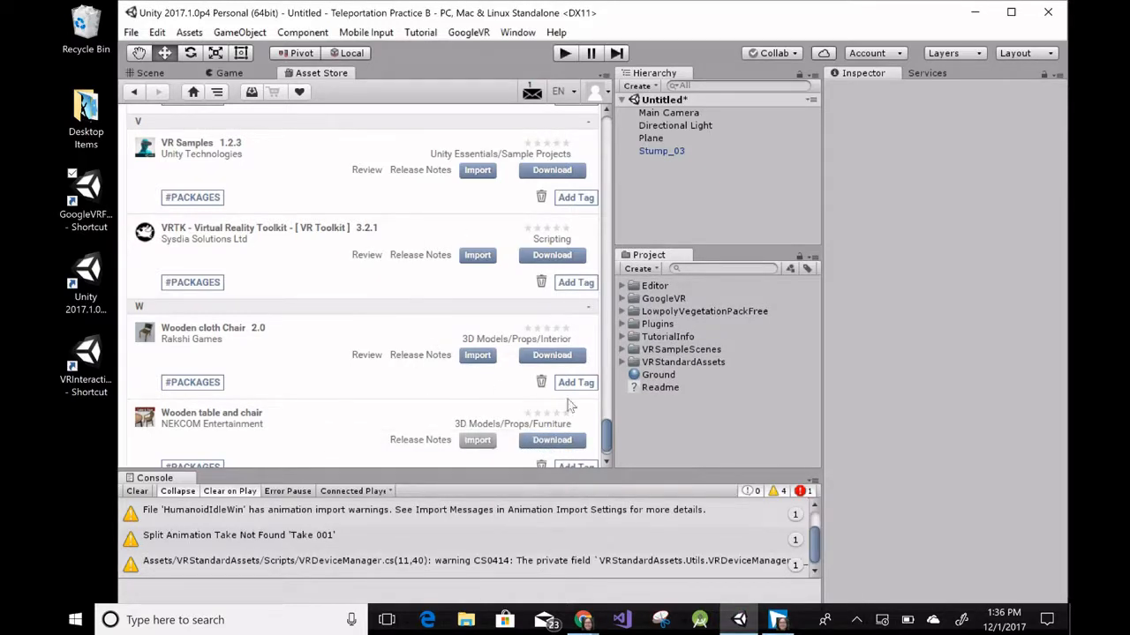
# Locate VRInteractionUtils.unitypackage through its desktop shortcut, import all its scripts into the project, and review the console messages.
pyautogui.click(88, 360)
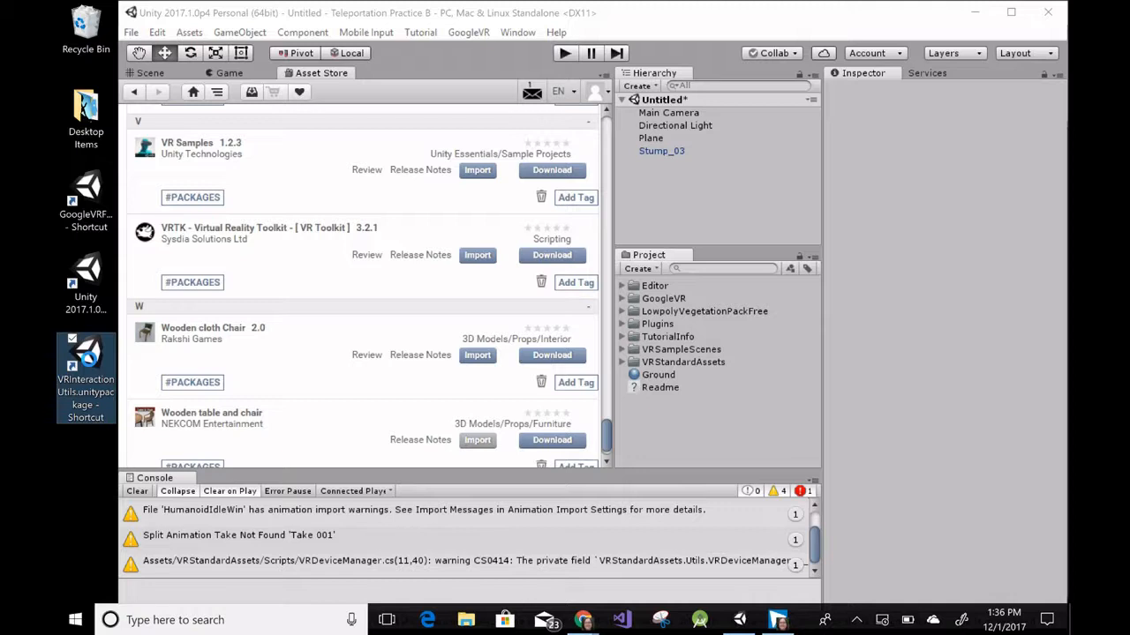
pyautogui.rightClick(92, 364)
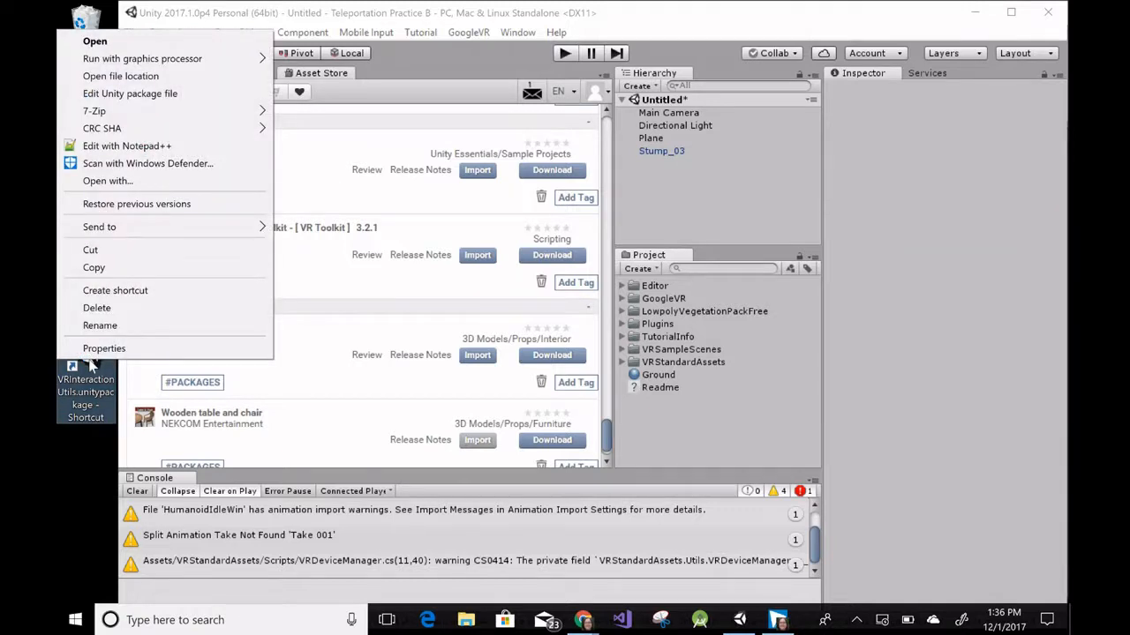
pyautogui.click(118, 76)
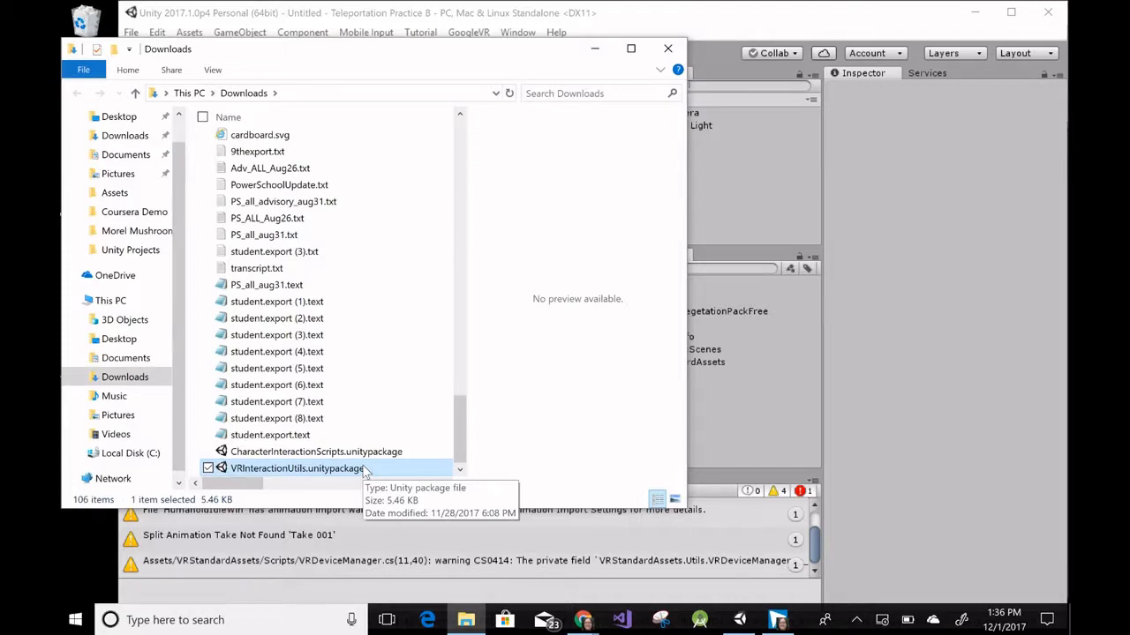
pyautogui.moveTo(352, 469); pyautogui.dragTo(759, 420)
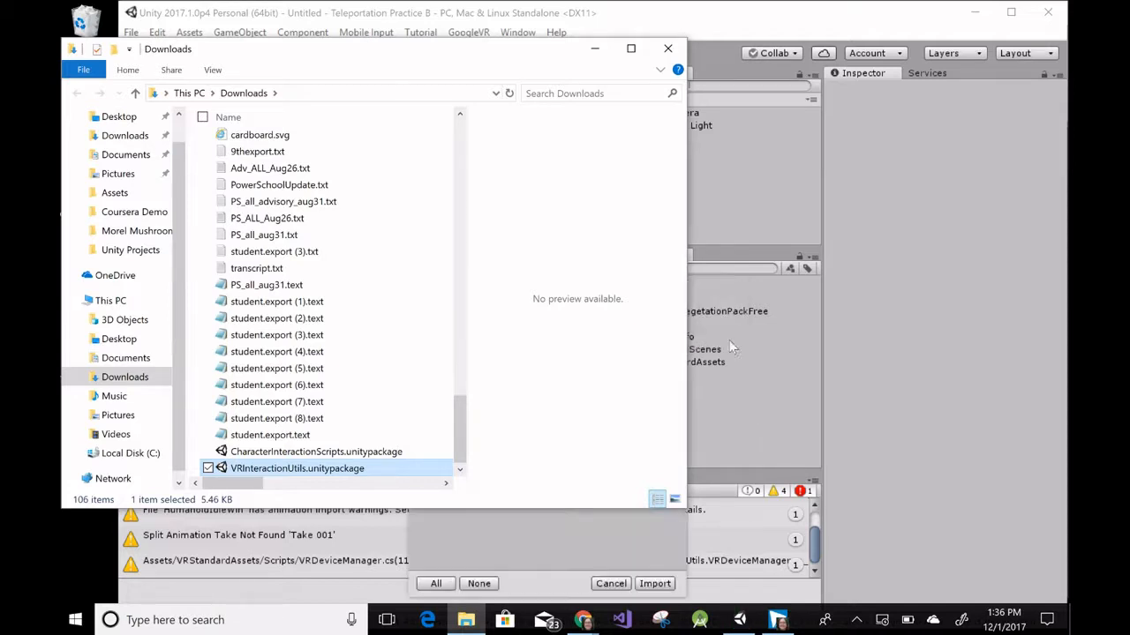
pyautogui.click(668, 48)
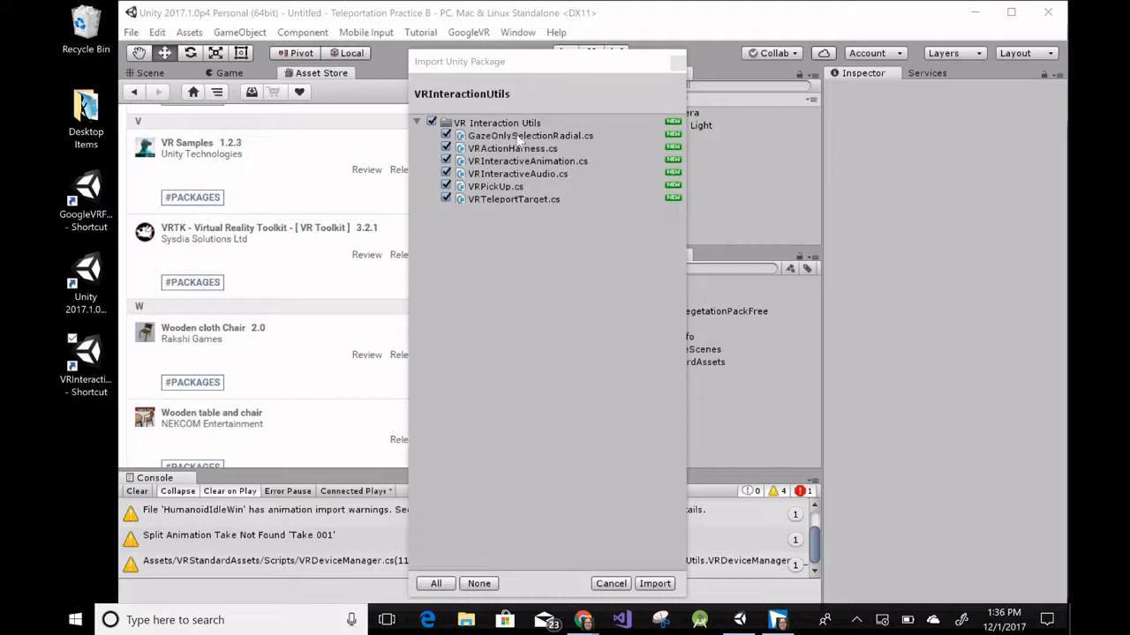
pyautogui.click(656, 584)
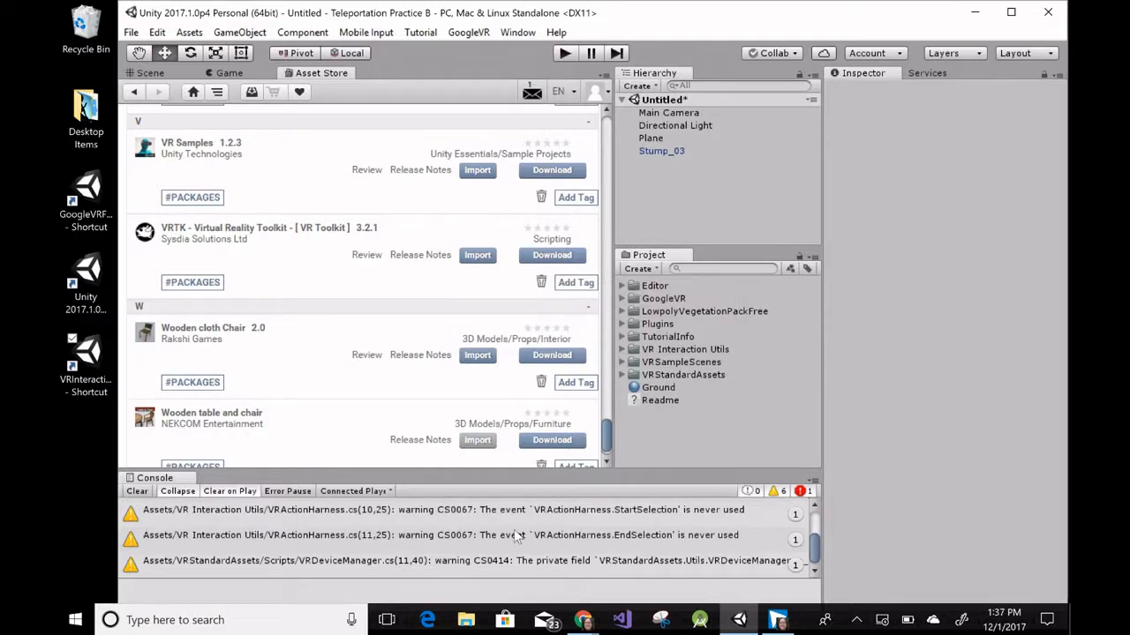
pyautogui.scroll(3, 152, 547)
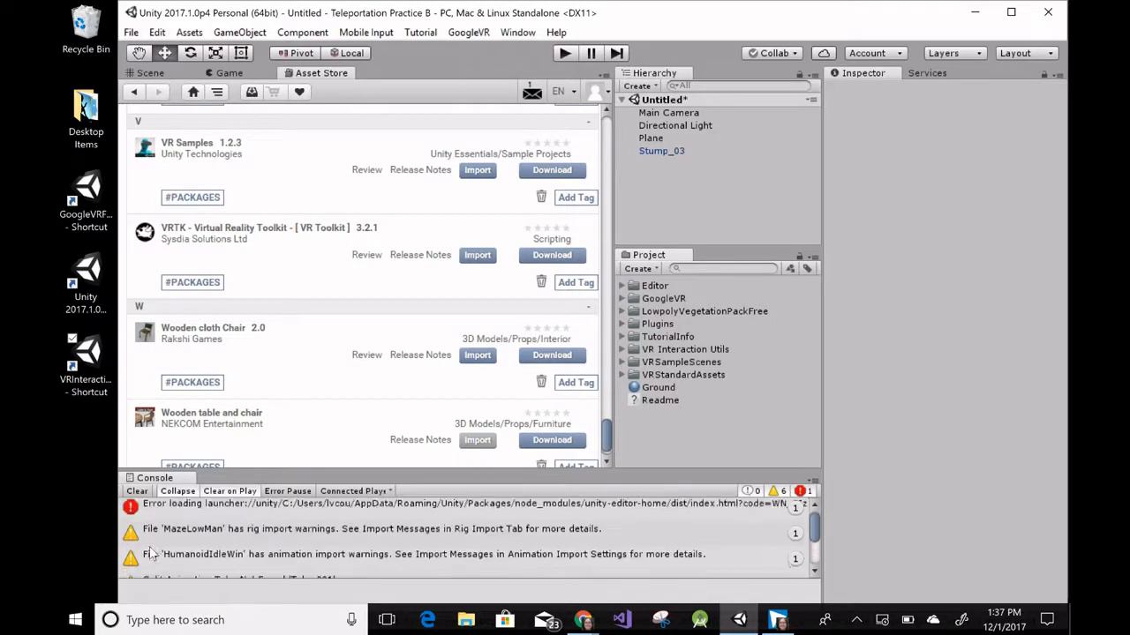
pyautogui.scroll(-3, 150, 549)
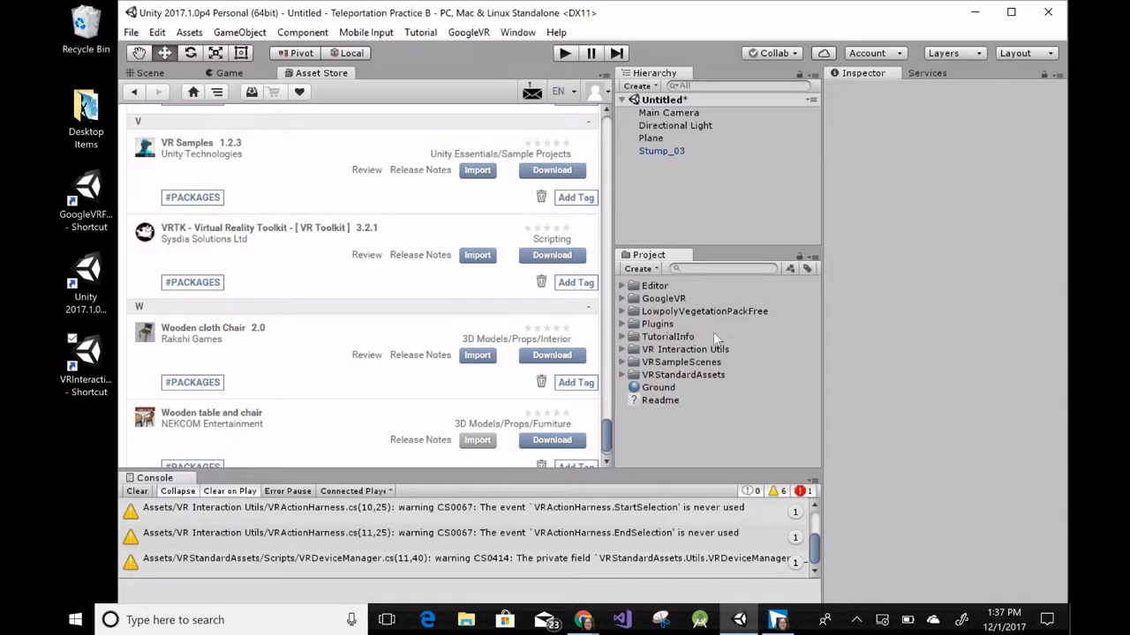
# Return to the Scene view, create an empty game object in the hierarchy and rename it CameraBase.
pyautogui.click(150, 74)
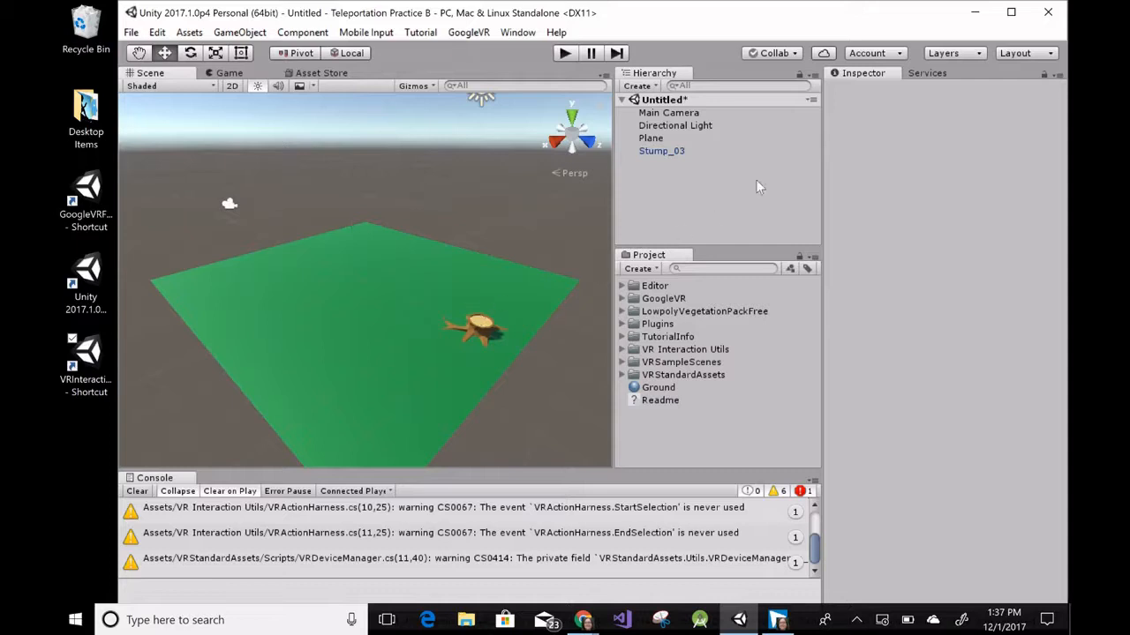
pyautogui.moveTo(823, 160); pyautogui.dragTo(849, 160)
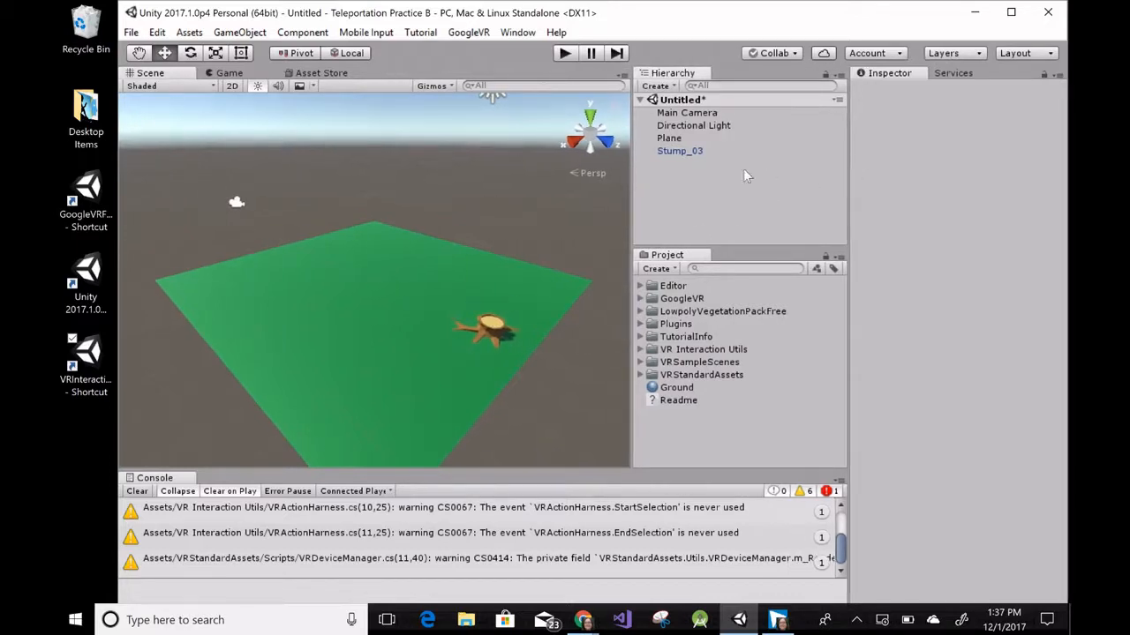
pyautogui.click(673, 87)
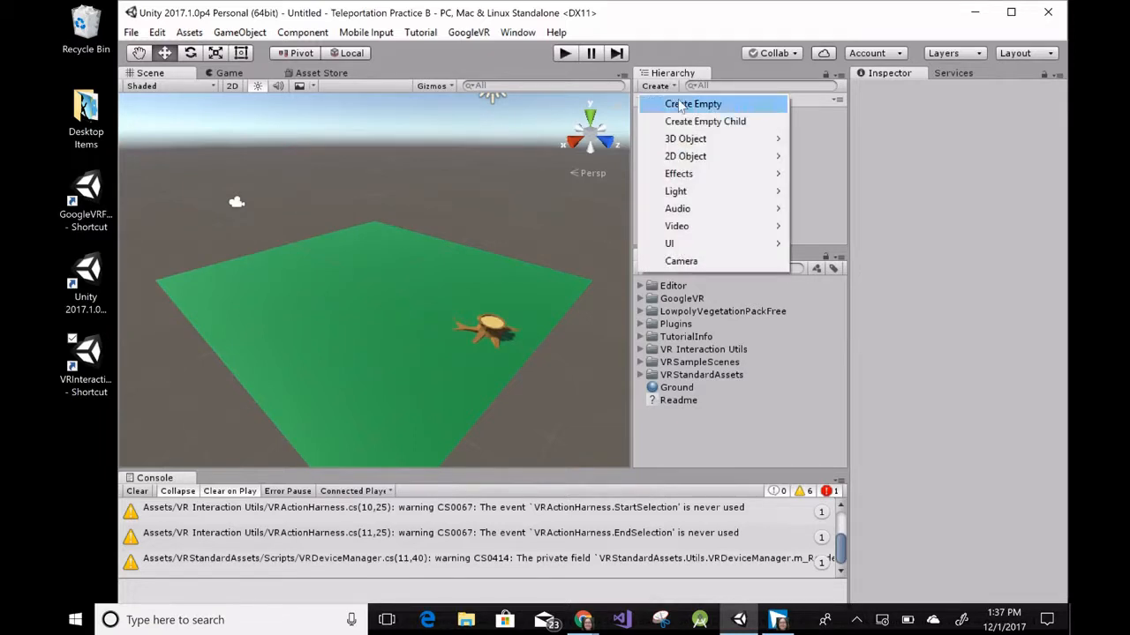
pyautogui.click(679, 103)
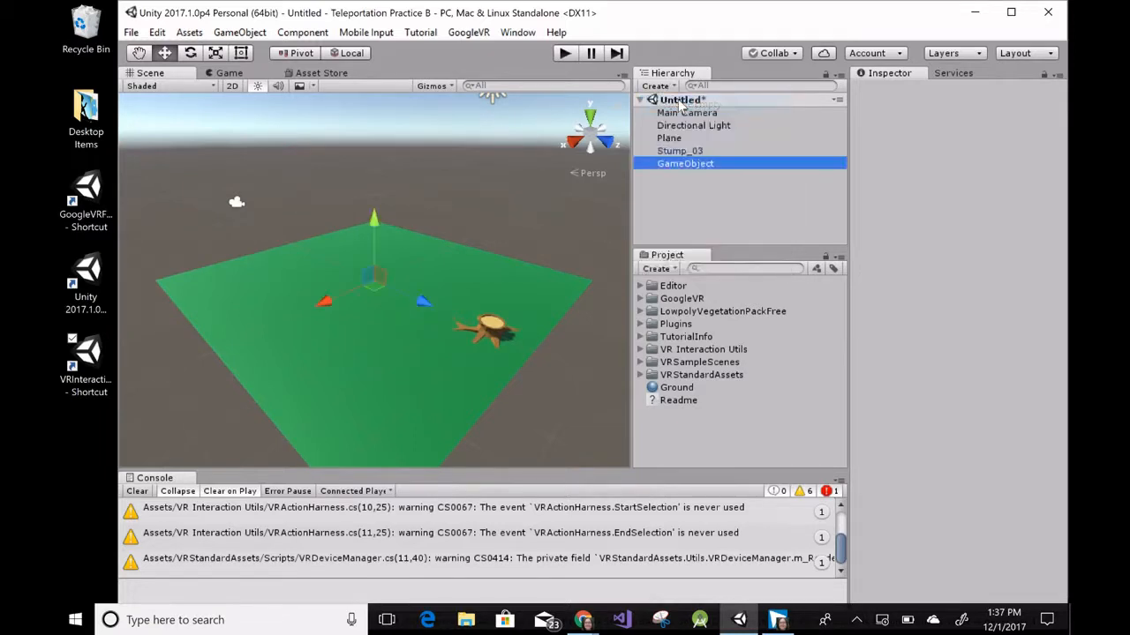
pyautogui.rightClick(698, 163)
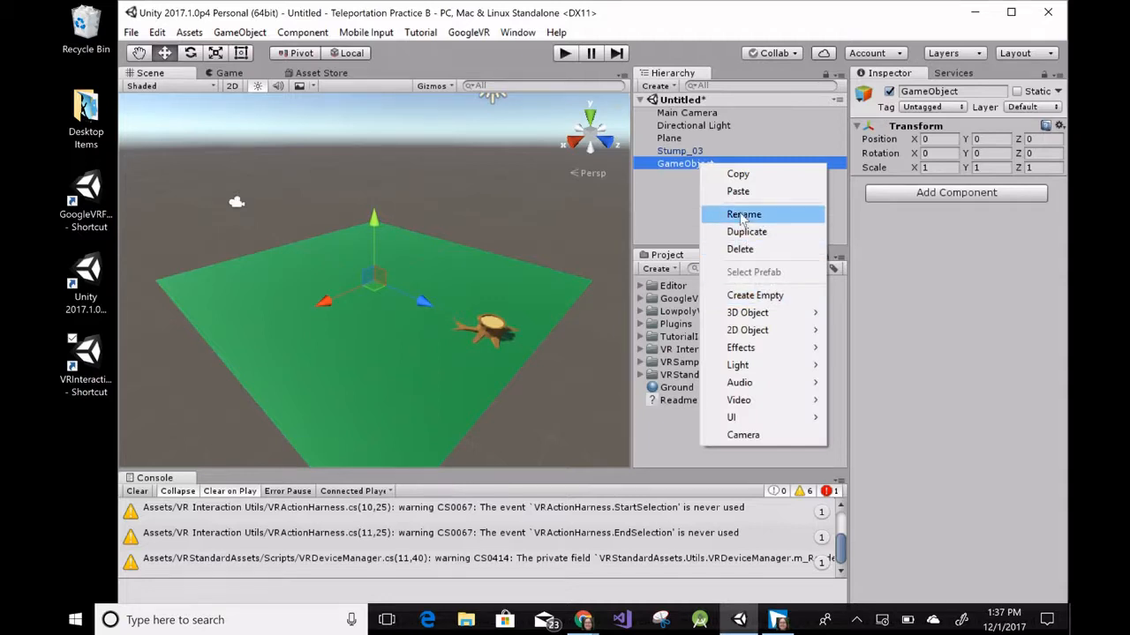
pyautogui.click(742, 218)
pyautogui.write('CameraB')
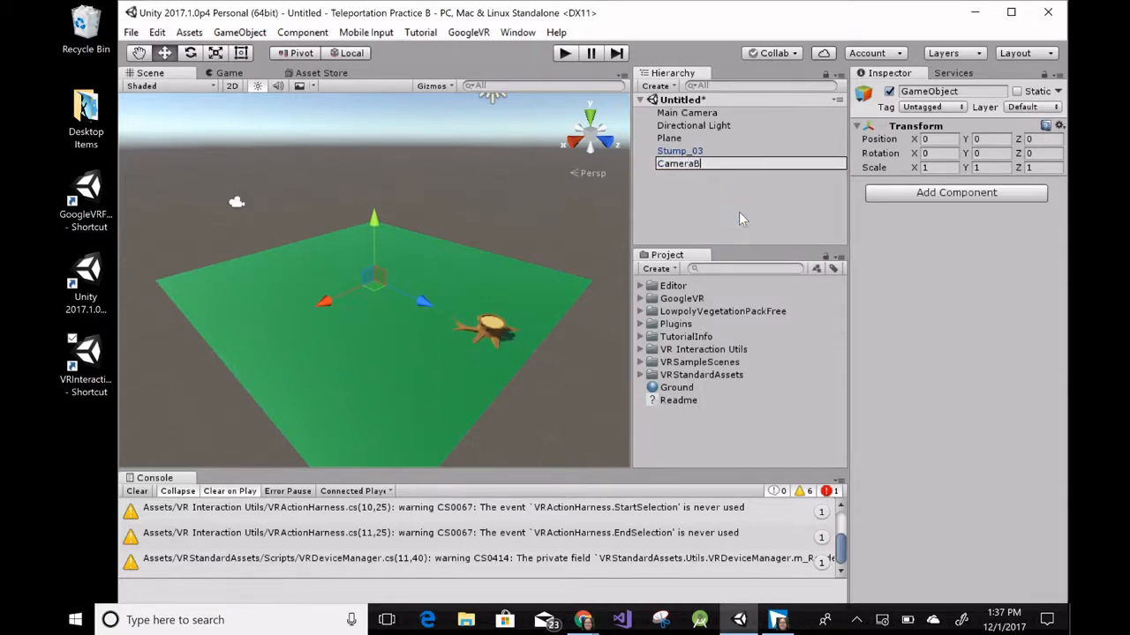
pyautogui.write('ase')
pyautogui.press('Return')
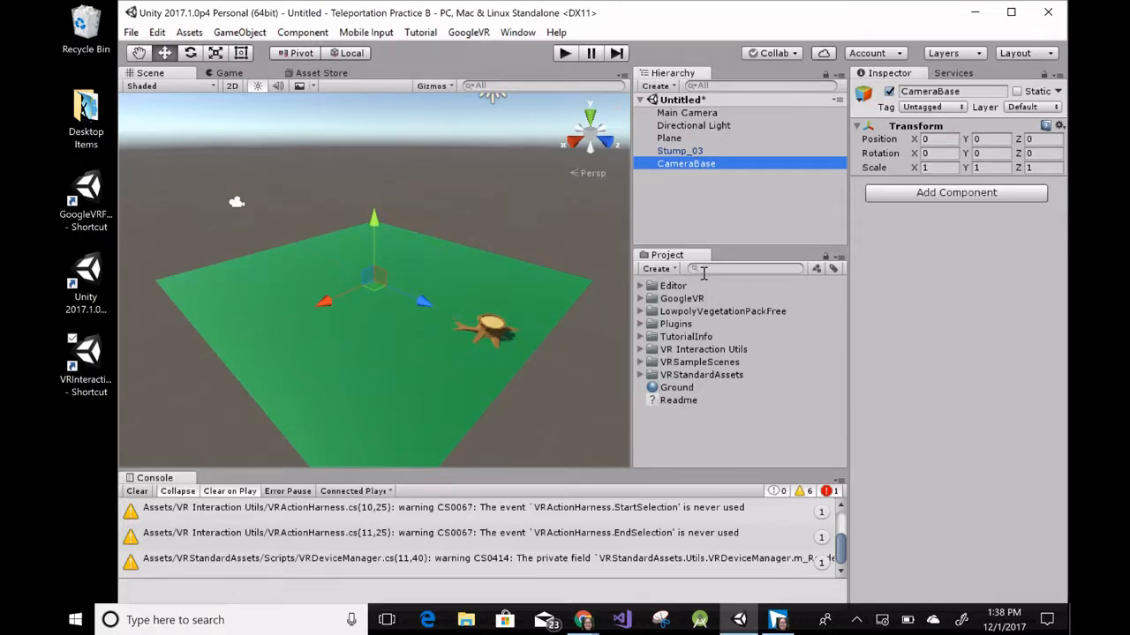
# Locate the MainCamera prefab in VRSampleScenes/Prefabs/Utils and place it in the hierarchy as a child of CameraBase.
pyautogui.click(640, 362)
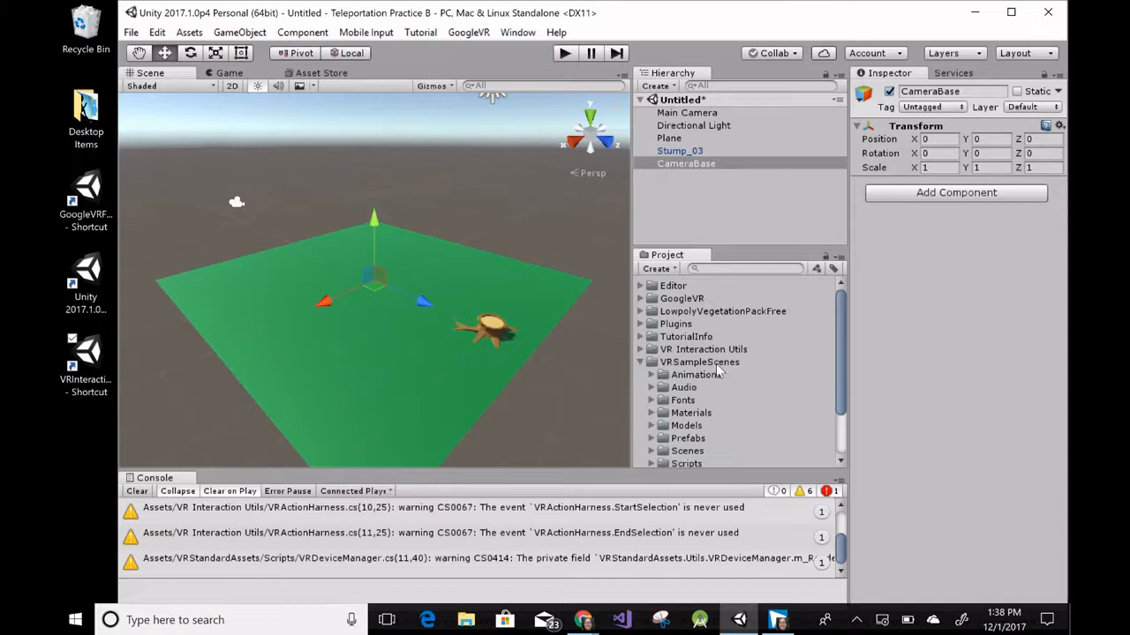
pyautogui.scroll(-2, 717, 364)
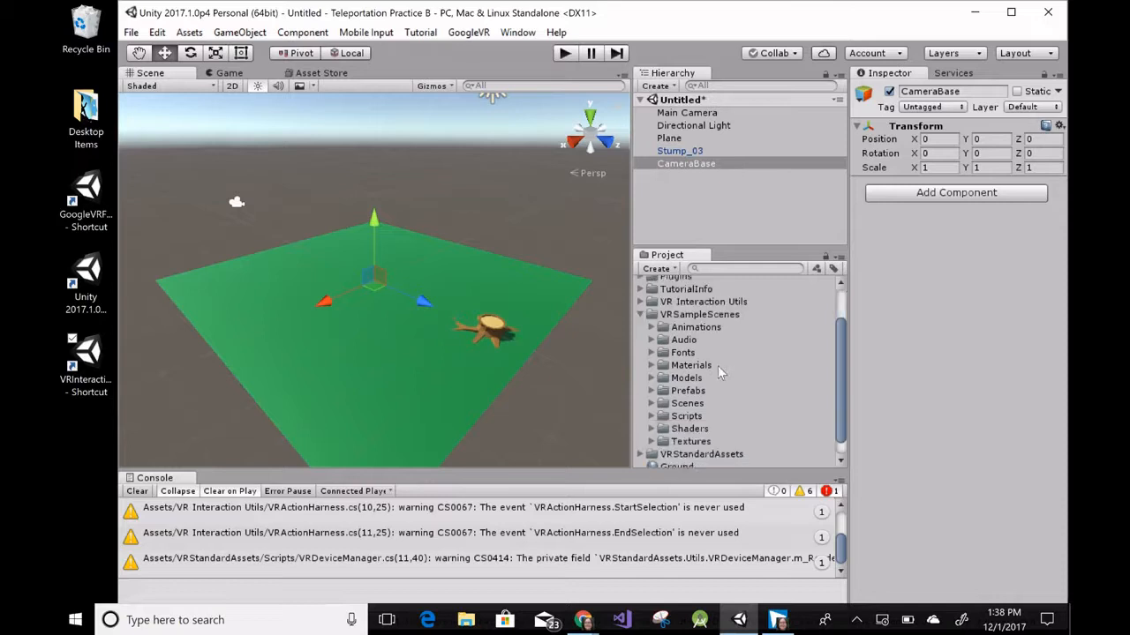
pyautogui.click(651, 391)
pyautogui.scroll(-2, 715, 396)
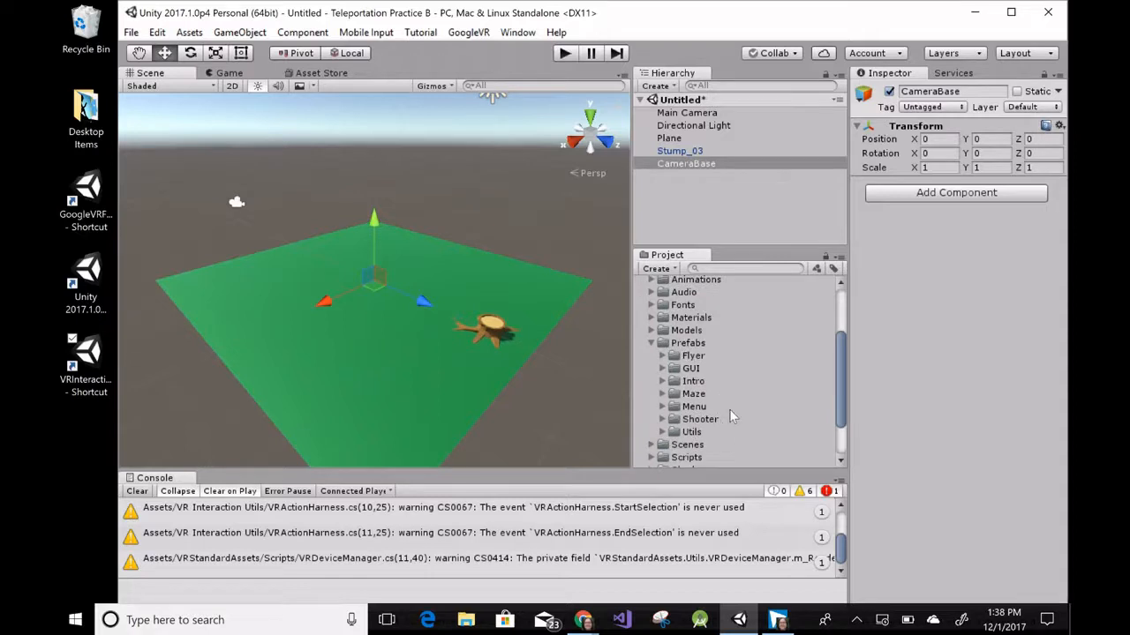
pyautogui.click(662, 432)
pyautogui.scroll(-2, 722, 420)
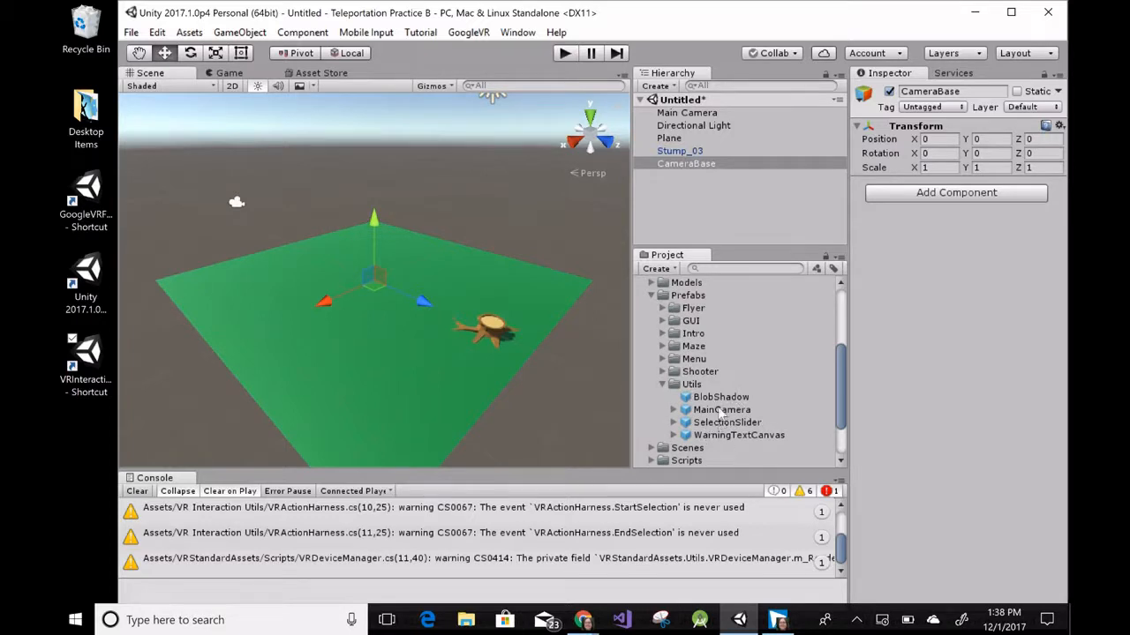
pyautogui.moveTo(706, 411); pyautogui.dragTo(702, 164)
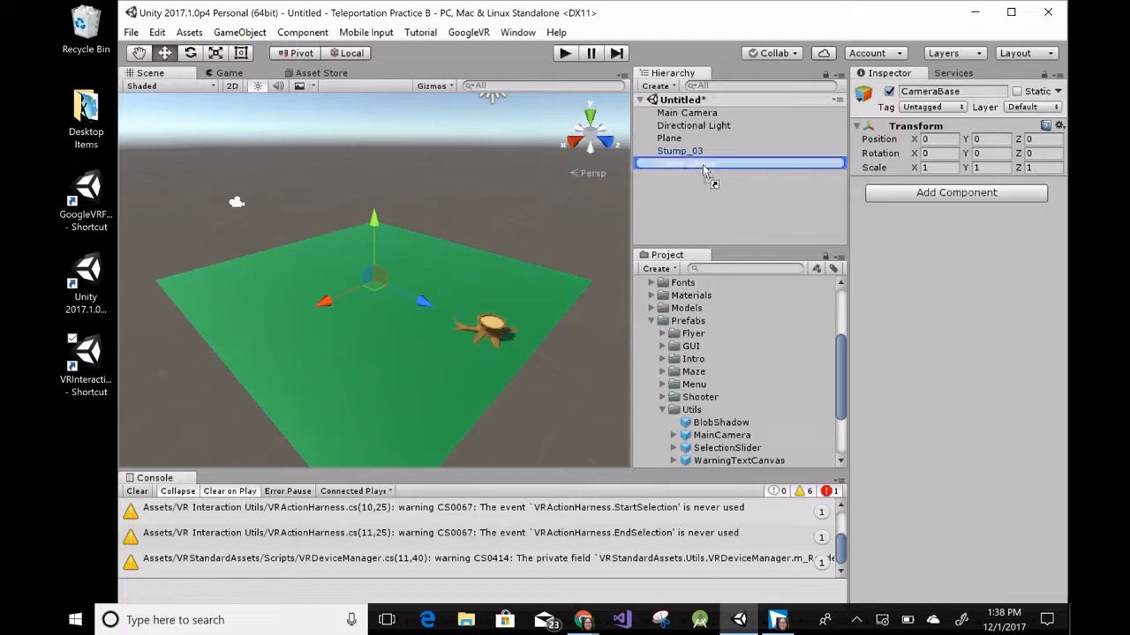
pyautogui.moveTo(703, 164); pyautogui.dragTo(702, 164)
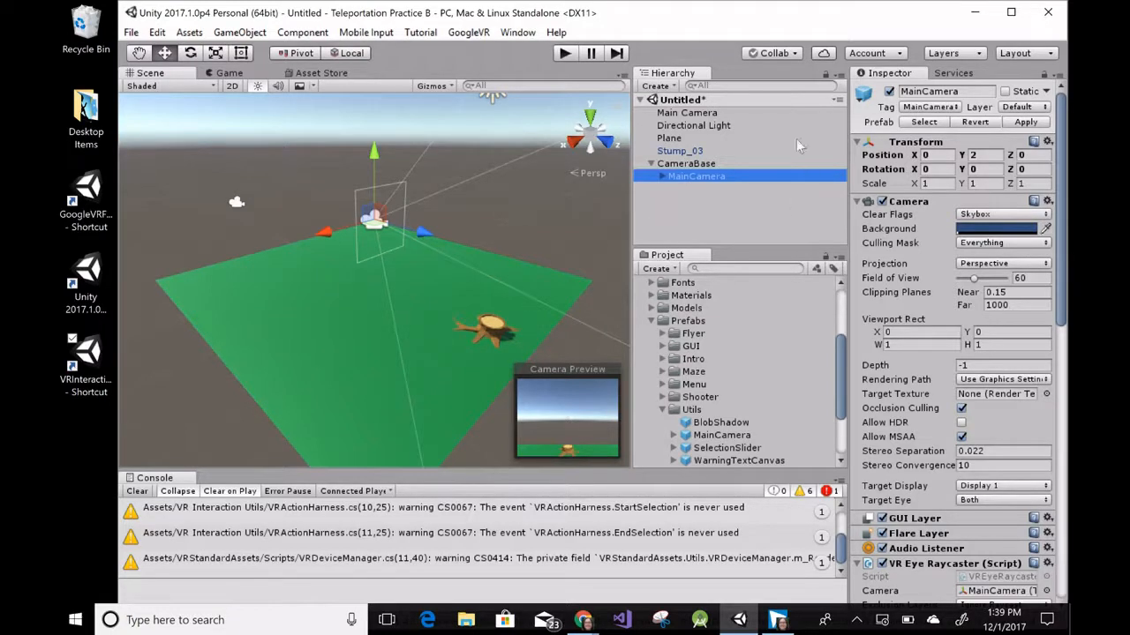
# Review the components of the new MainCamera and delete the scene's original Main Camera from the hierarchy.
pyautogui.scroll(-6, 967, 247)
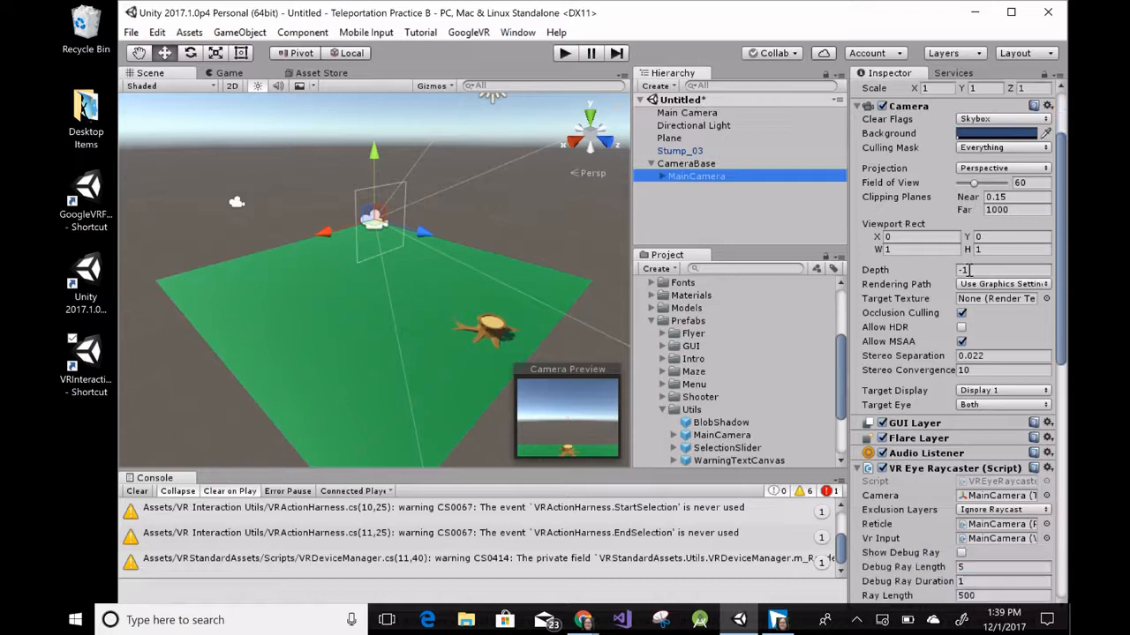
pyautogui.scroll(-15, 968, 344)
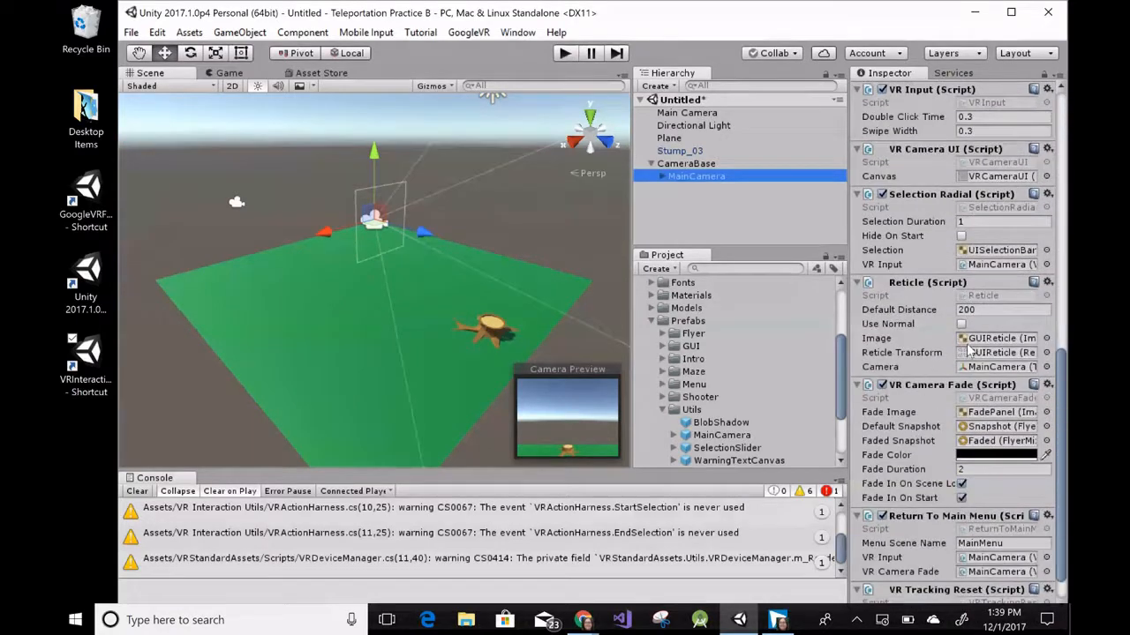
pyautogui.scroll(20, 966, 351)
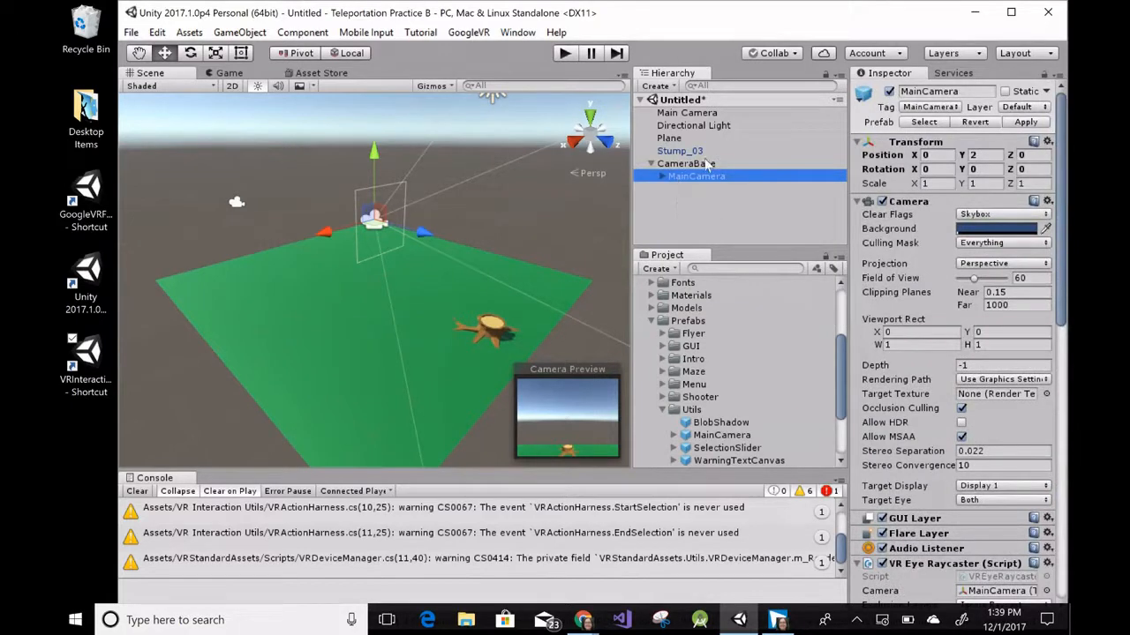
pyautogui.click(686, 113)
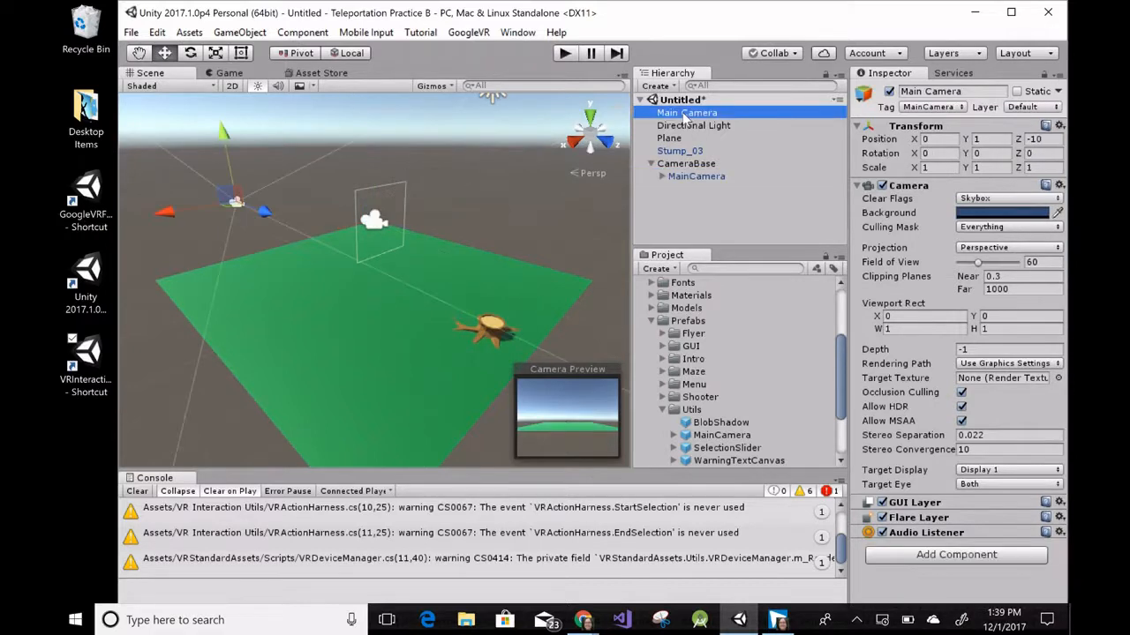
pyautogui.rightClick(686, 116)
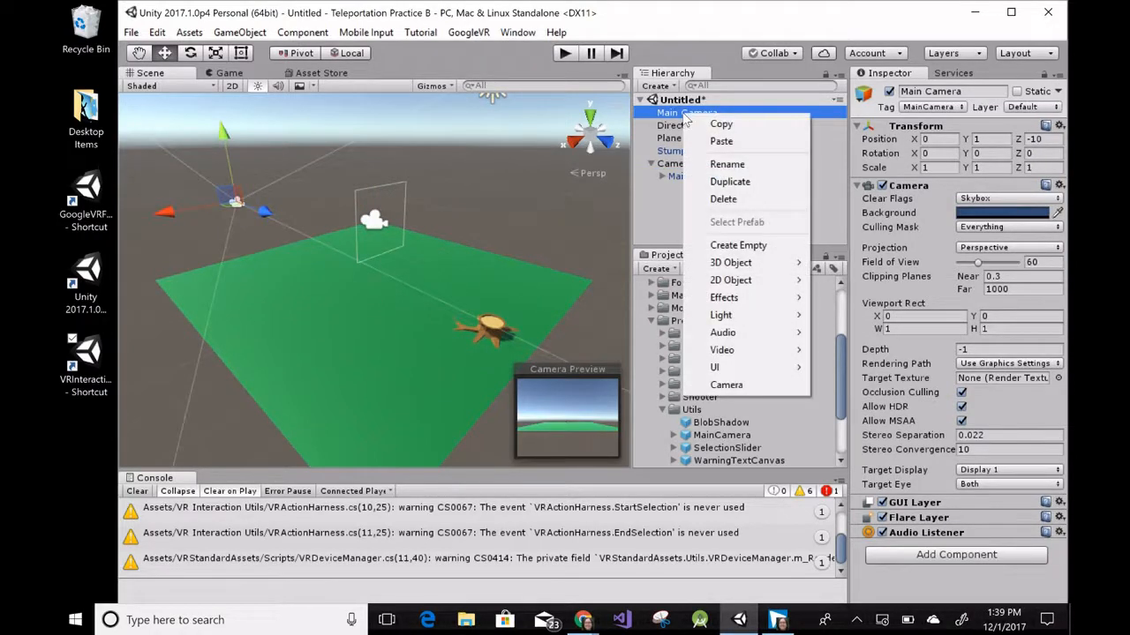
pyautogui.click(734, 200)
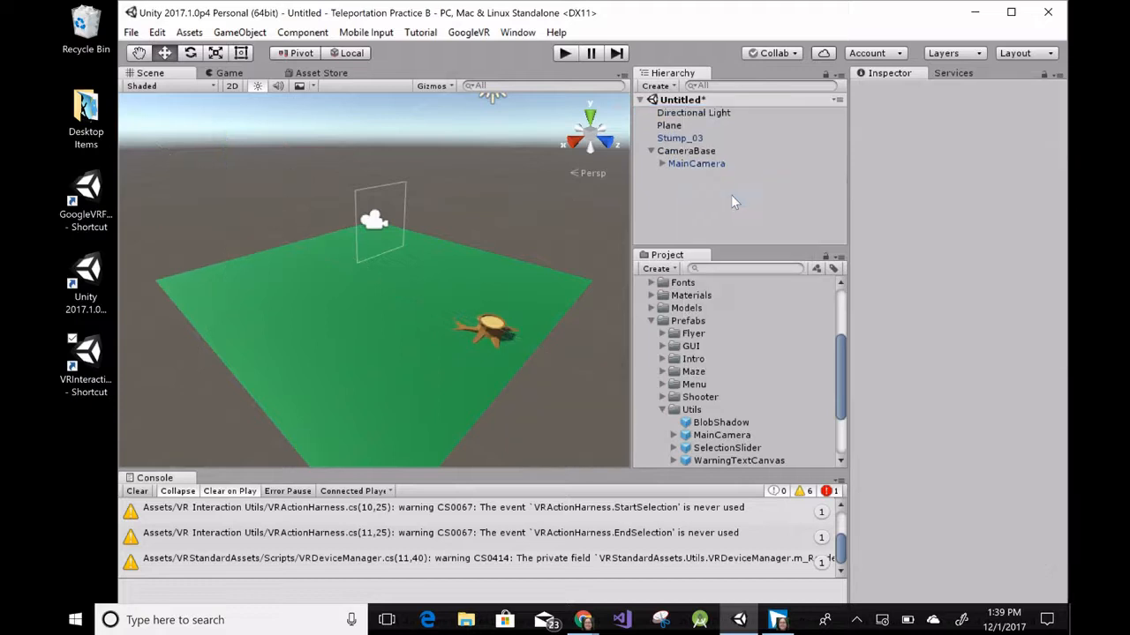
# Maximize the editor window and set the Y position of the MainCamera under CameraBase to 1.2.
pyautogui.click(693, 164)
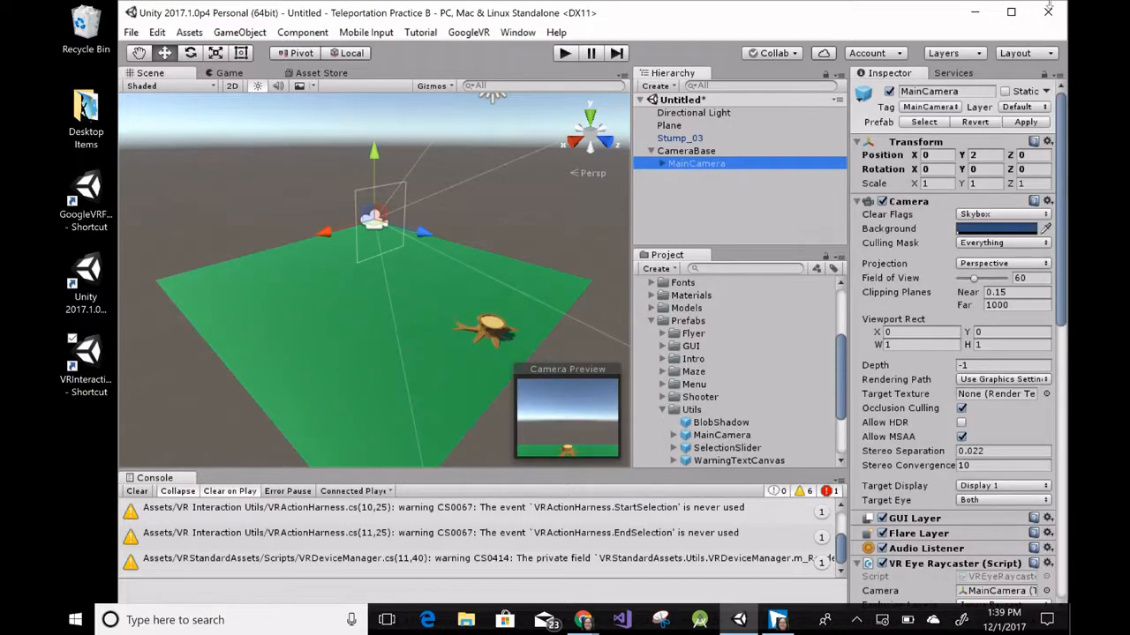
pyautogui.click(1011, 13)
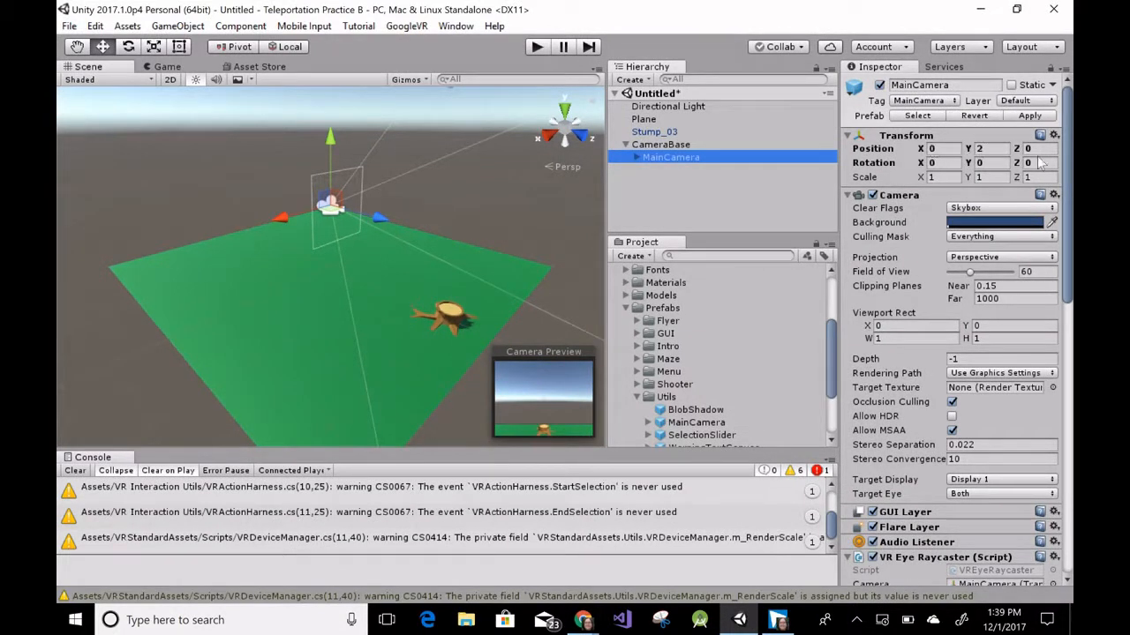
pyautogui.click(981, 149)
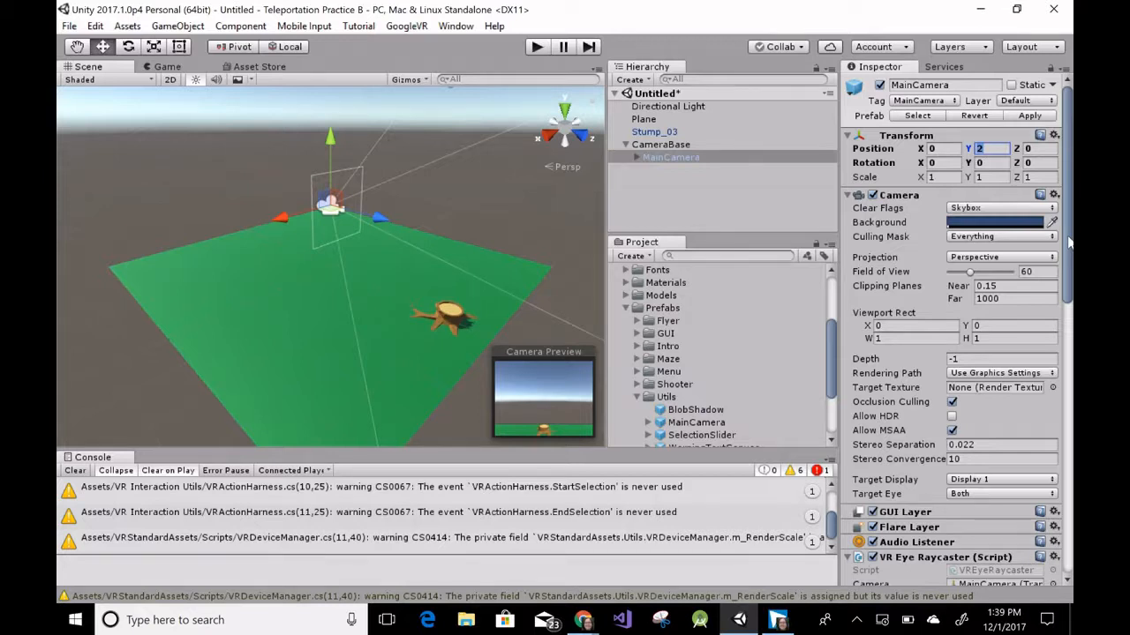
pyautogui.write('1.2')
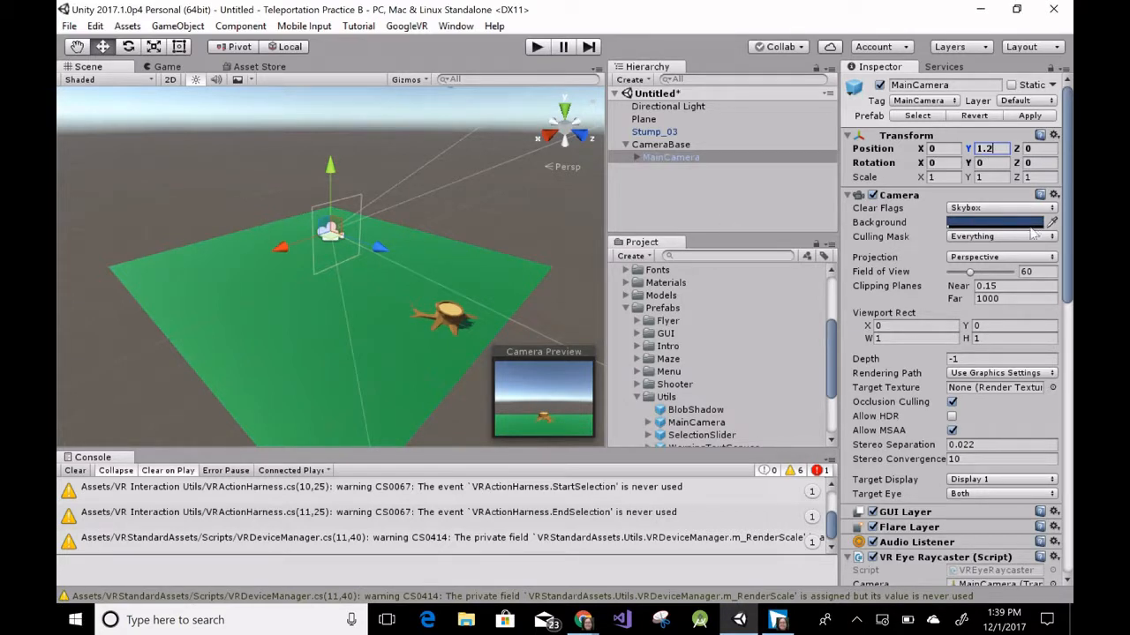
# Collapse MainCamera's Camera component and add the Gaze Only Selection Radial script to the object.
pyautogui.click(847, 197)
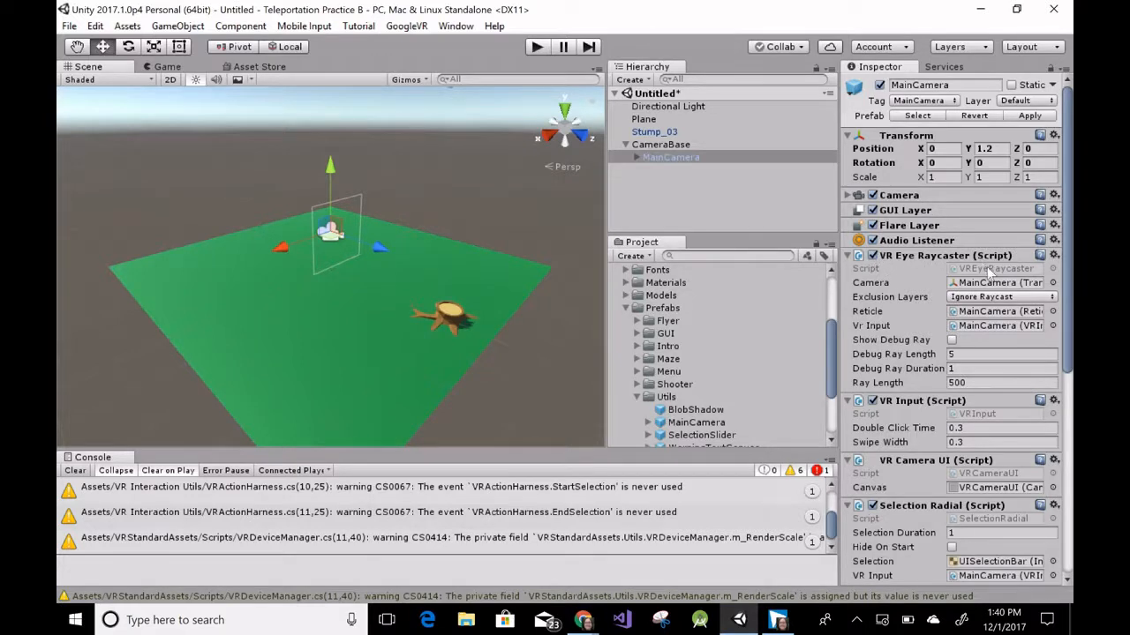
pyautogui.scroll(-5, 989, 273)
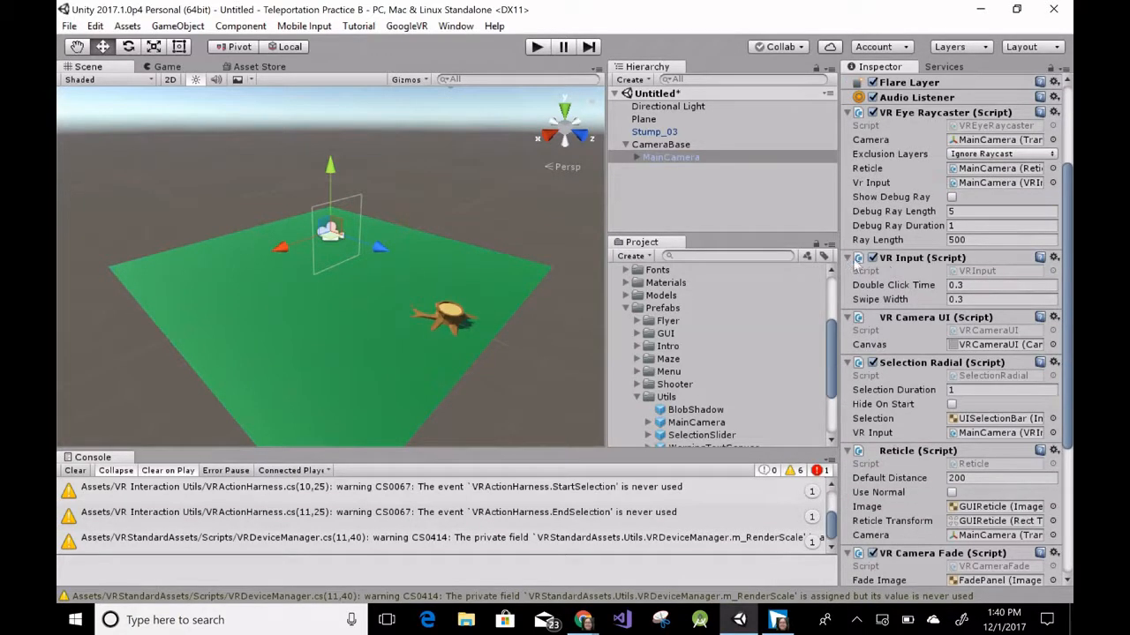
pyautogui.scroll(-2, 910, 382)
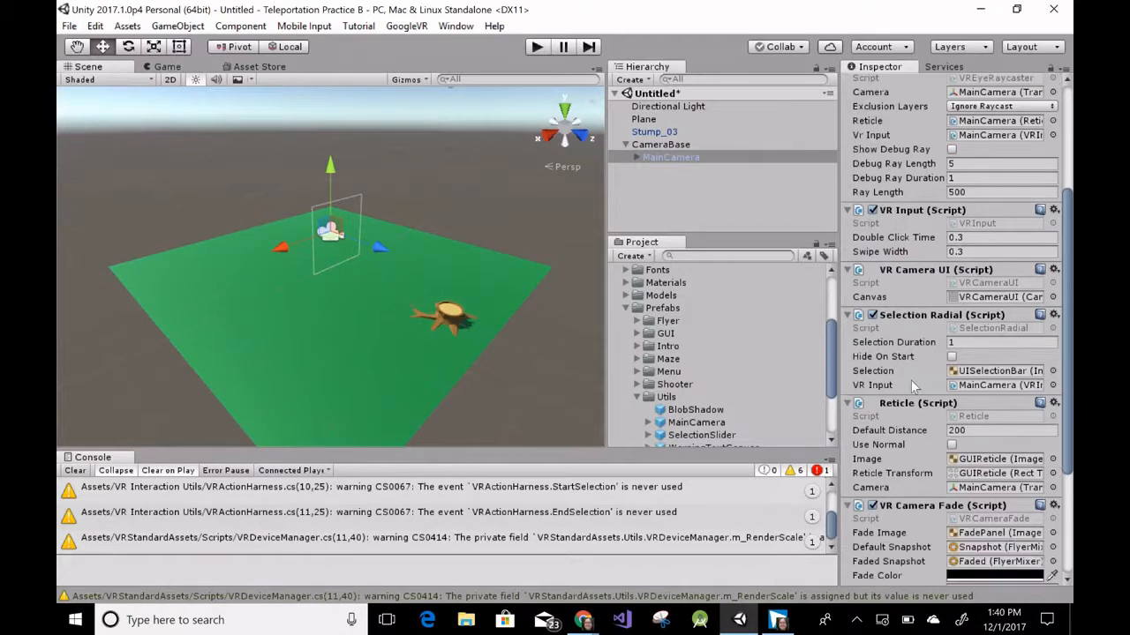
pyautogui.scroll(-7, 966, 415)
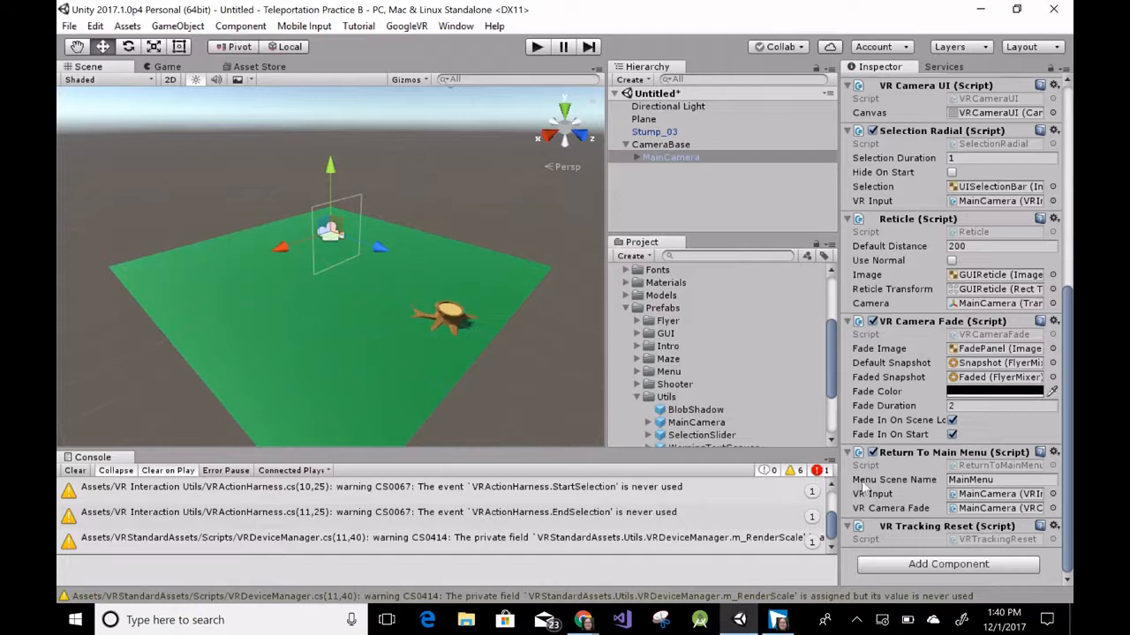
pyautogui.click(938, 569)
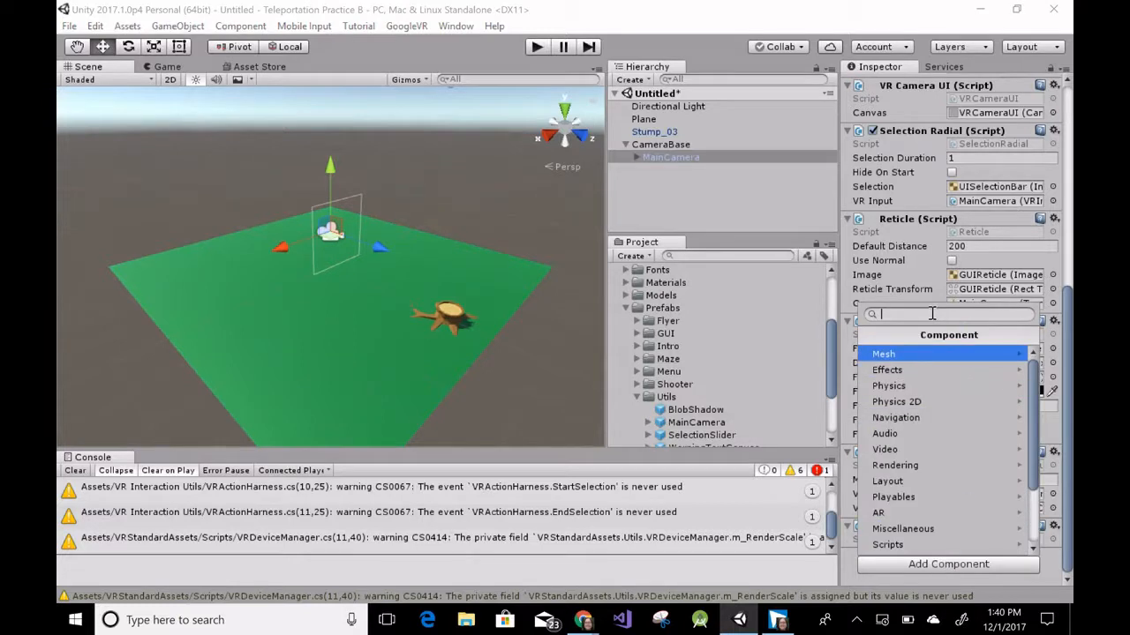
pyautogui.click(899, 546)
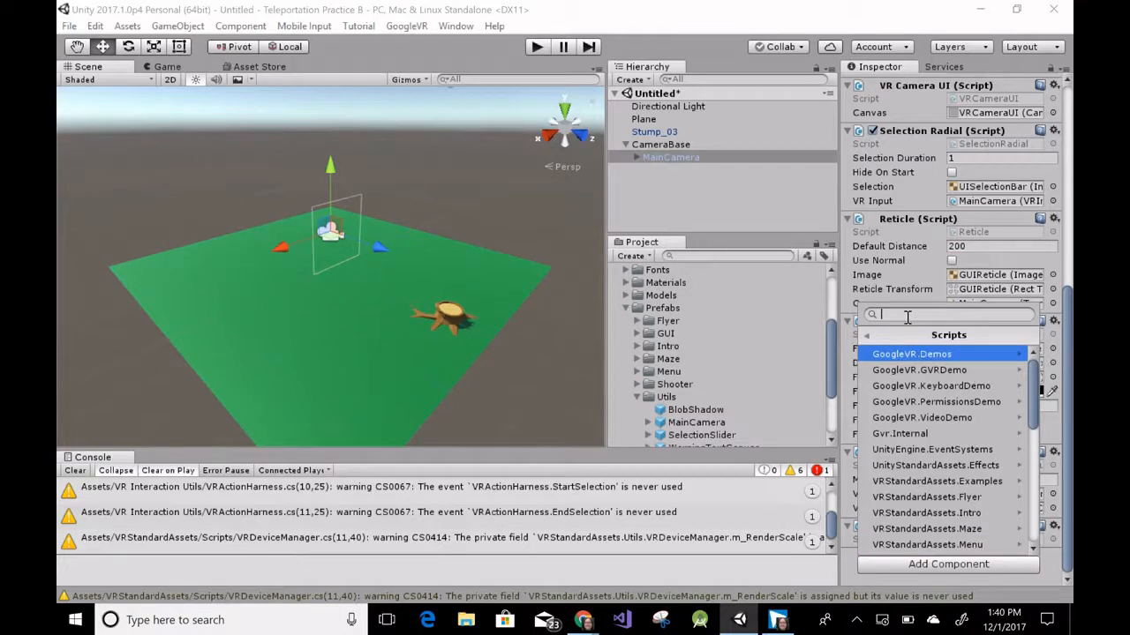
pyautogui.write('gazw')
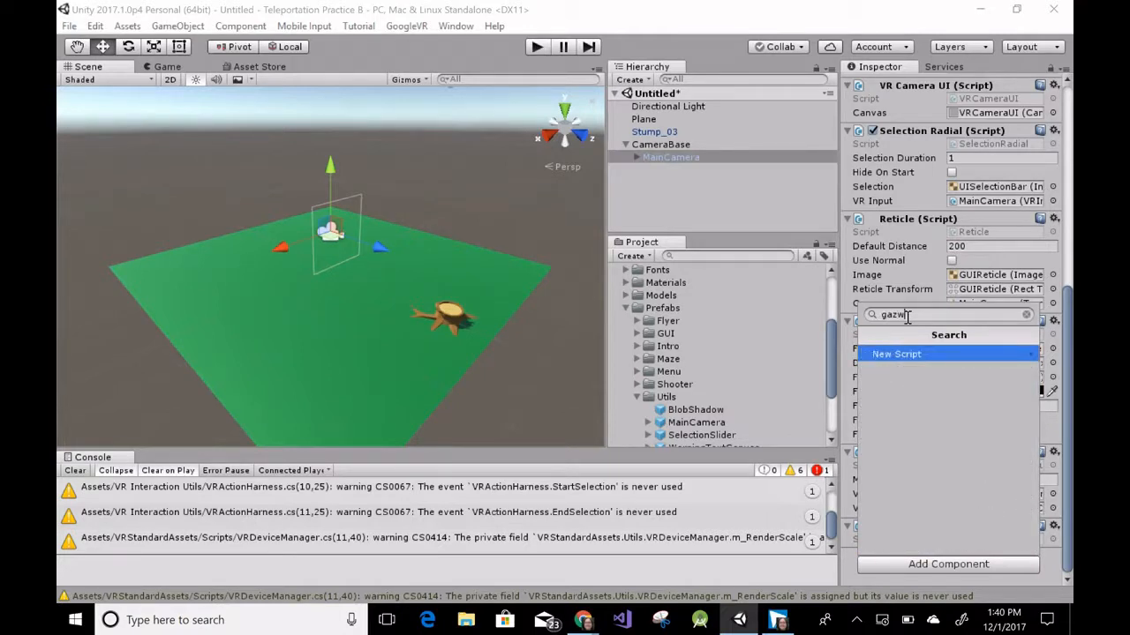
pyautogui.press('BackSpace')
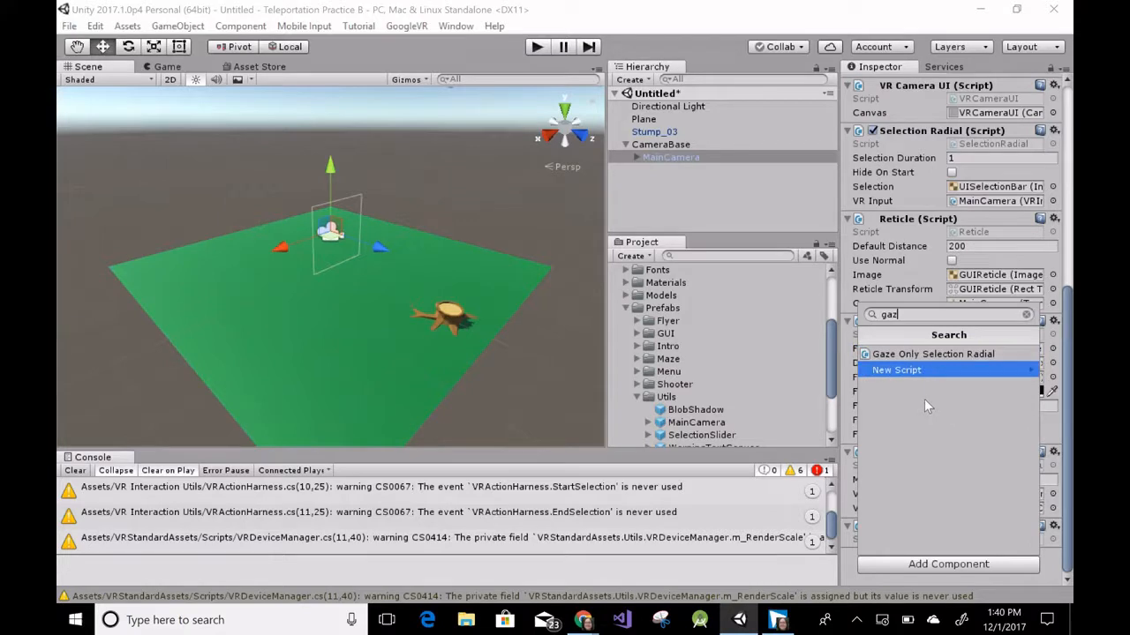
pyautogui.click(934, 353)
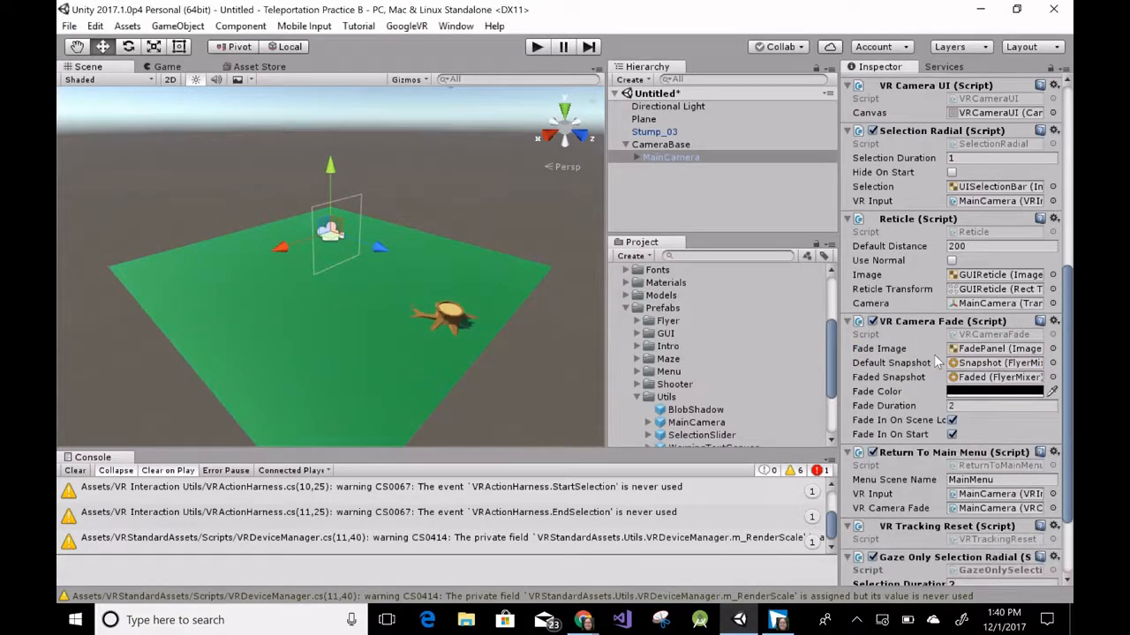
# Assign the UISelectionBar image as the Selection of the Gaze Only Selection Radial component.
pyautogui.scroll(-3, 970, 552)
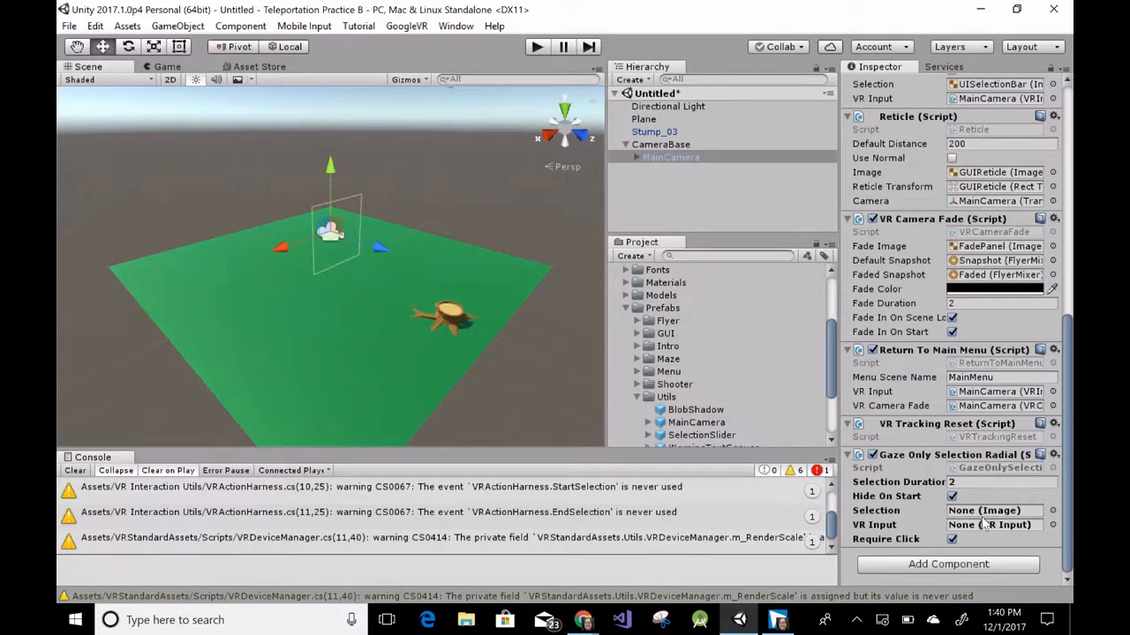
pyautogui.click(1052, 510)
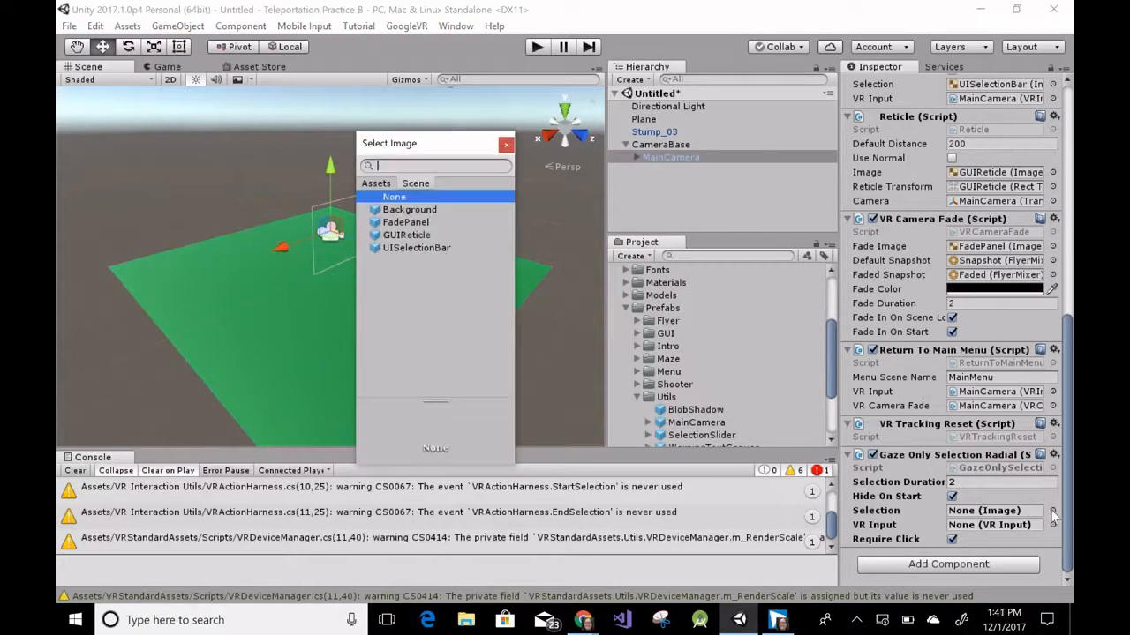
pyautogui.click(413, 248)
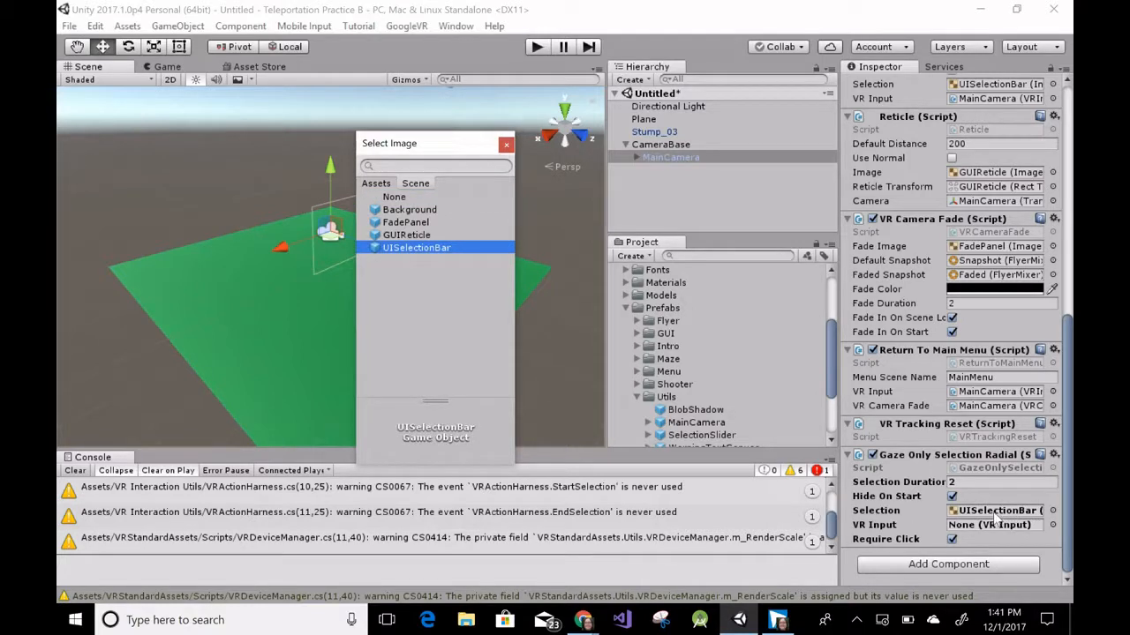
pyautogui.click(506, 144)
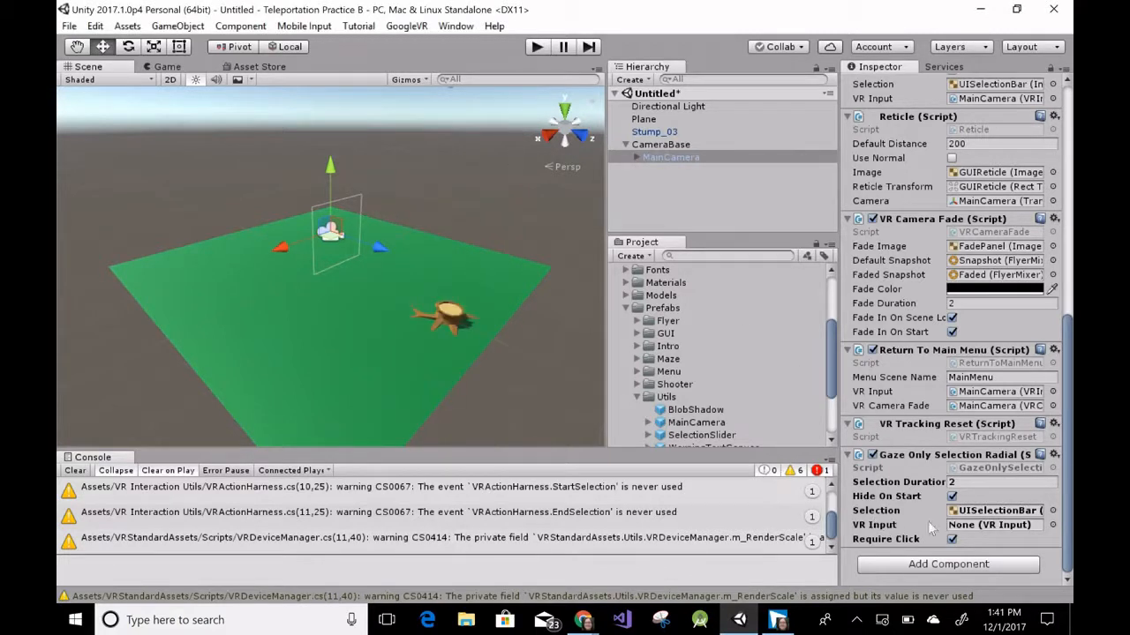
pyautogui.click(980, 531)
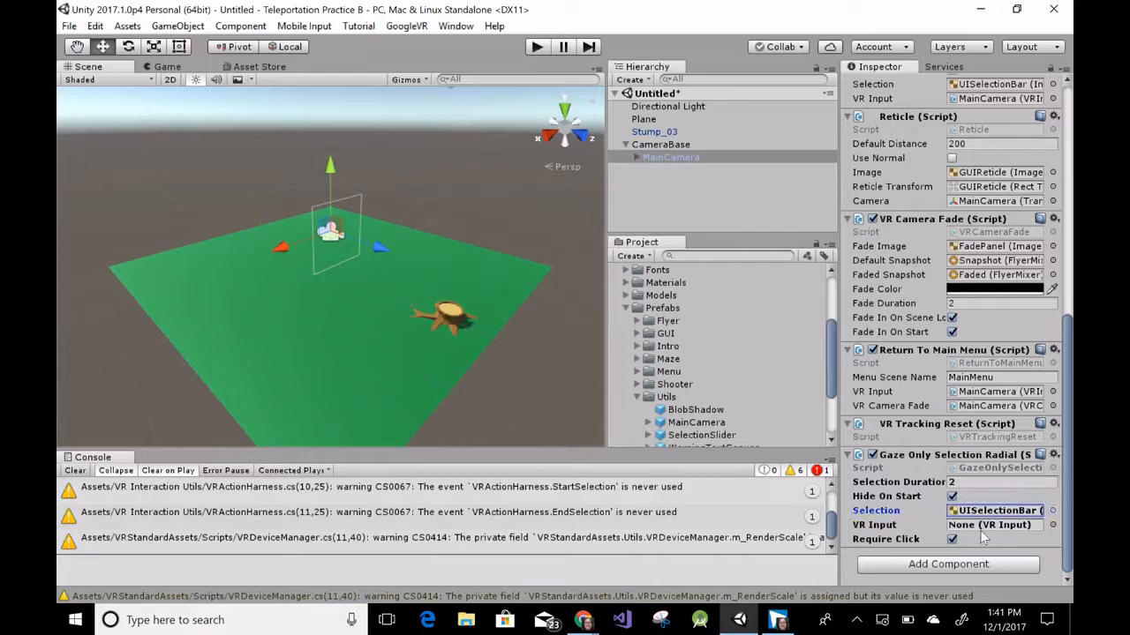
# Assign MainCamera as the VR Input of the Gaze Only Selection Radial component and turn off Require Click.
pyautogui.click(1052, 525)
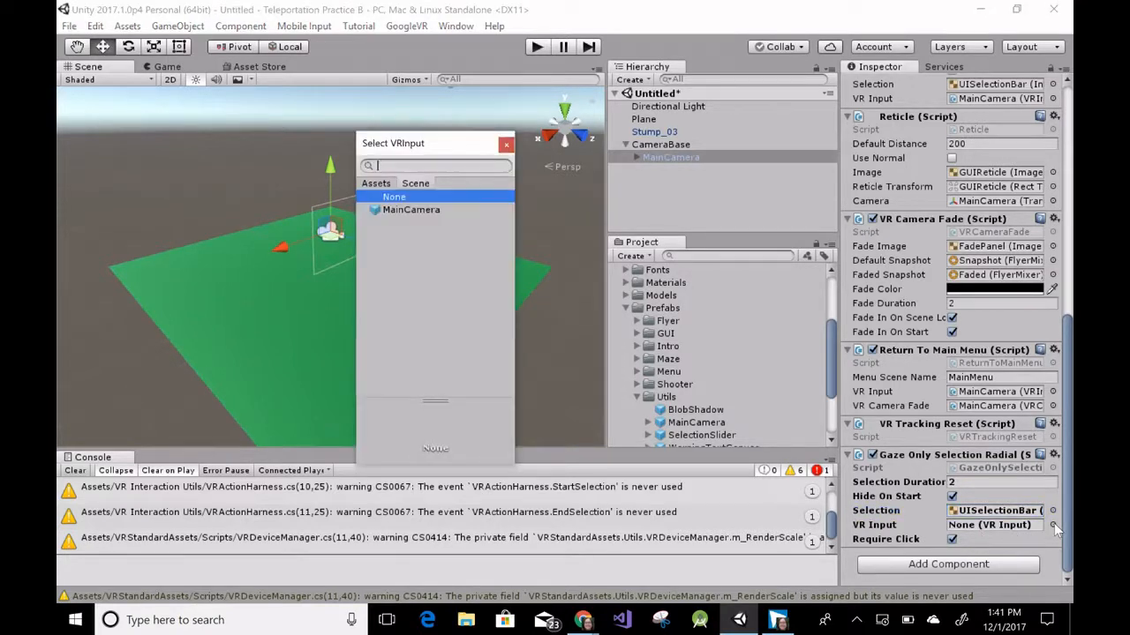
pyautogui.click(415, 208)
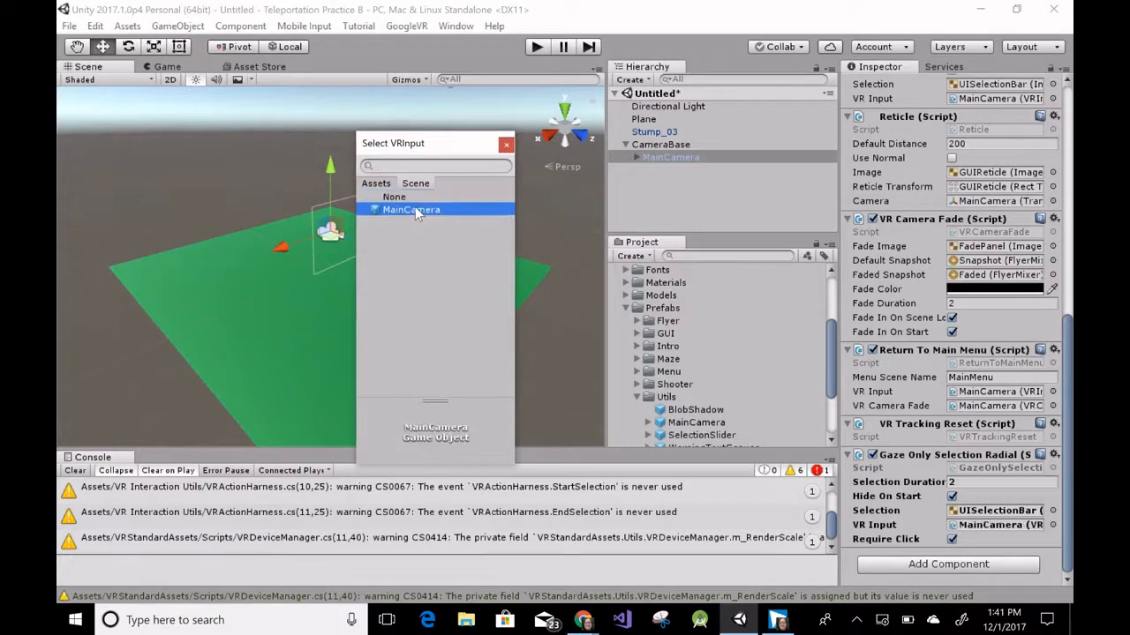
pyautogui.click(506, 144)
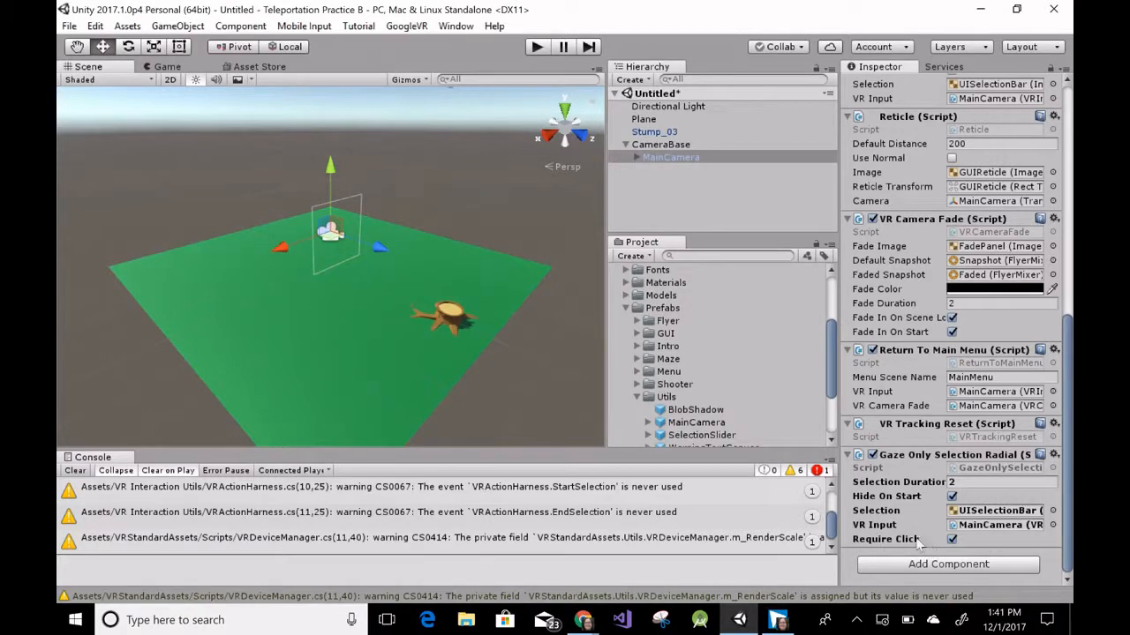
pyautogui.click(951, 540)
# Collapse MainCamera's Reticle, VR Camera Fade, Selection Radial, VR Camera UI and VR Input components.
pyautogui.click(846, 118)
pyautogui.click(848, 219)
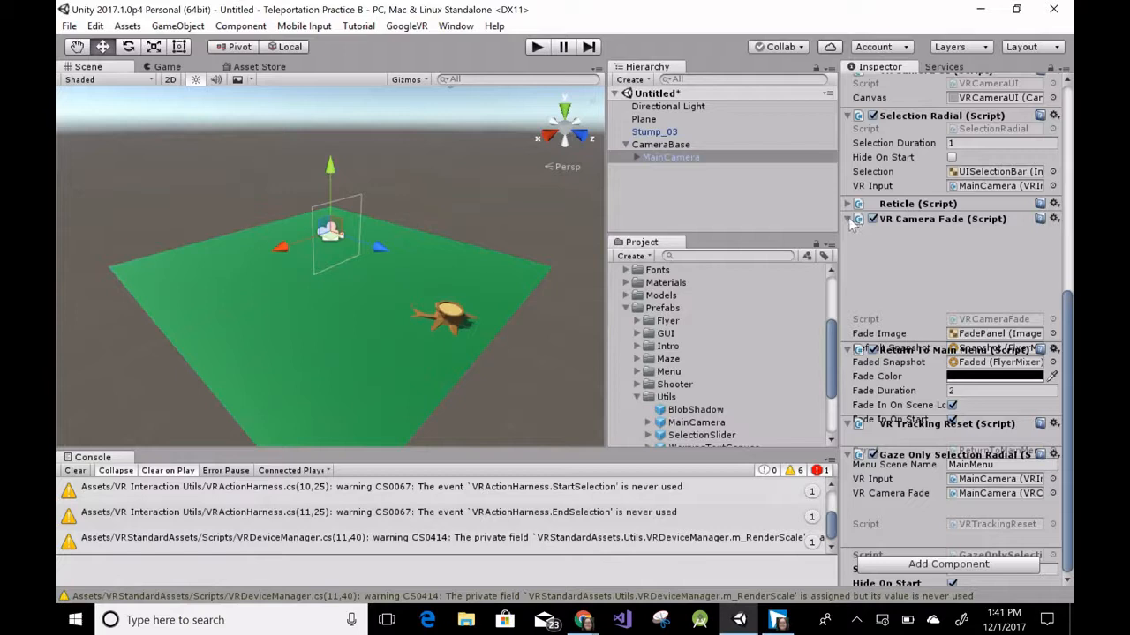
pyautogui.click(846, 127)
pyautogui.click(848, 193)
pyautogui.click(848, 232)
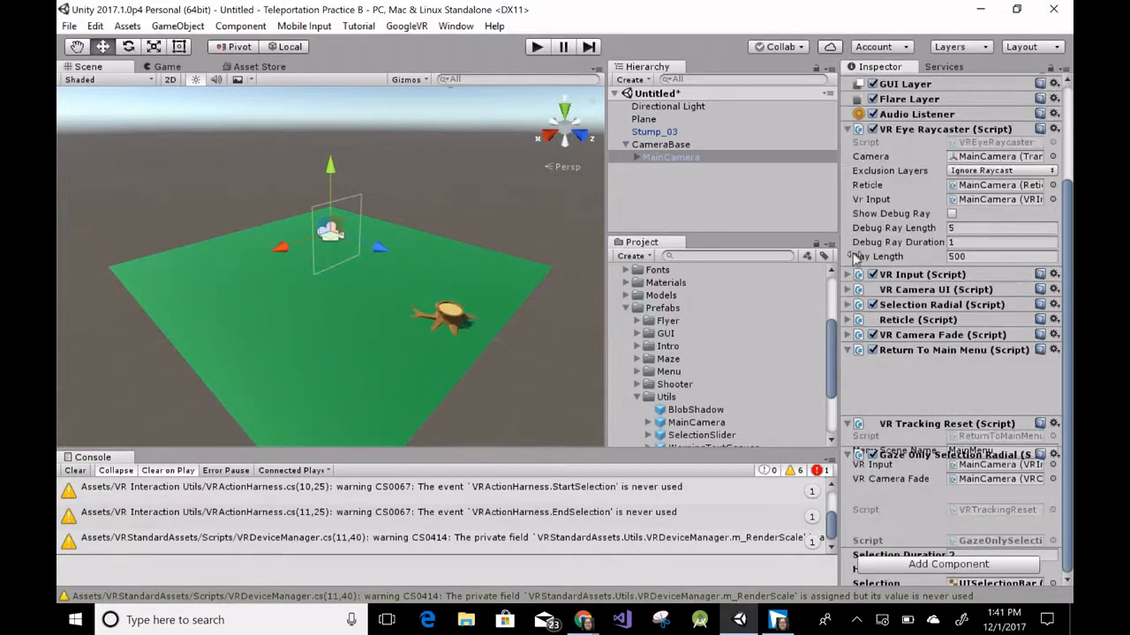
# Collapse MainCamera's Return To Main Menu, Gaze Only Selection Radial, VR Tracking Reset and VR Eye Raycaster components.
pyautogui.click(847, 351)
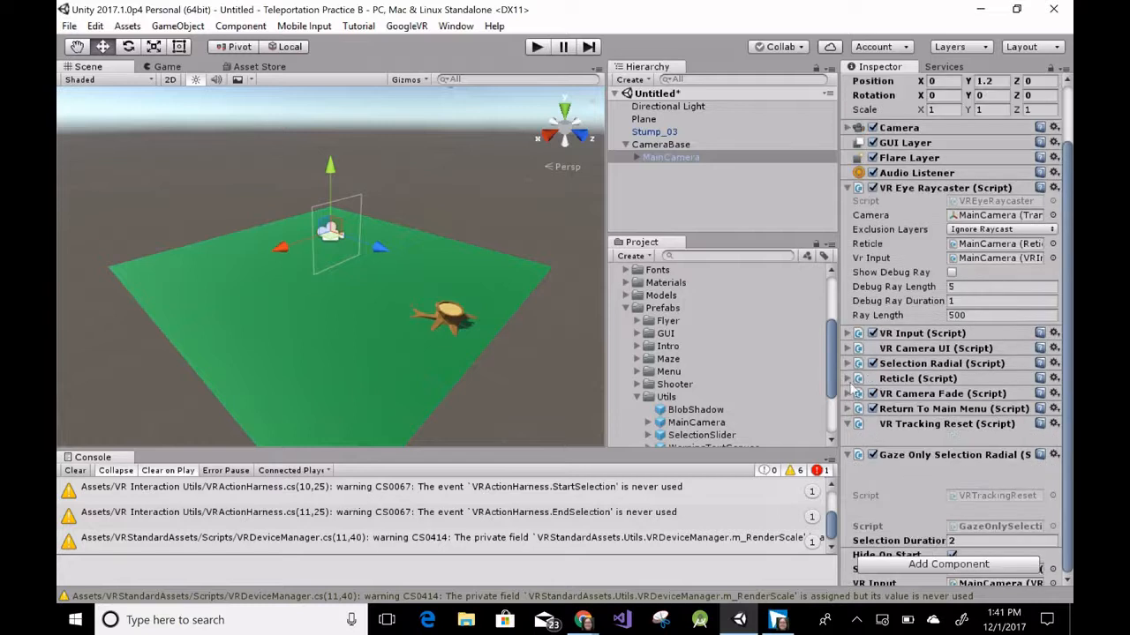
pyautogui.click(848, 454)
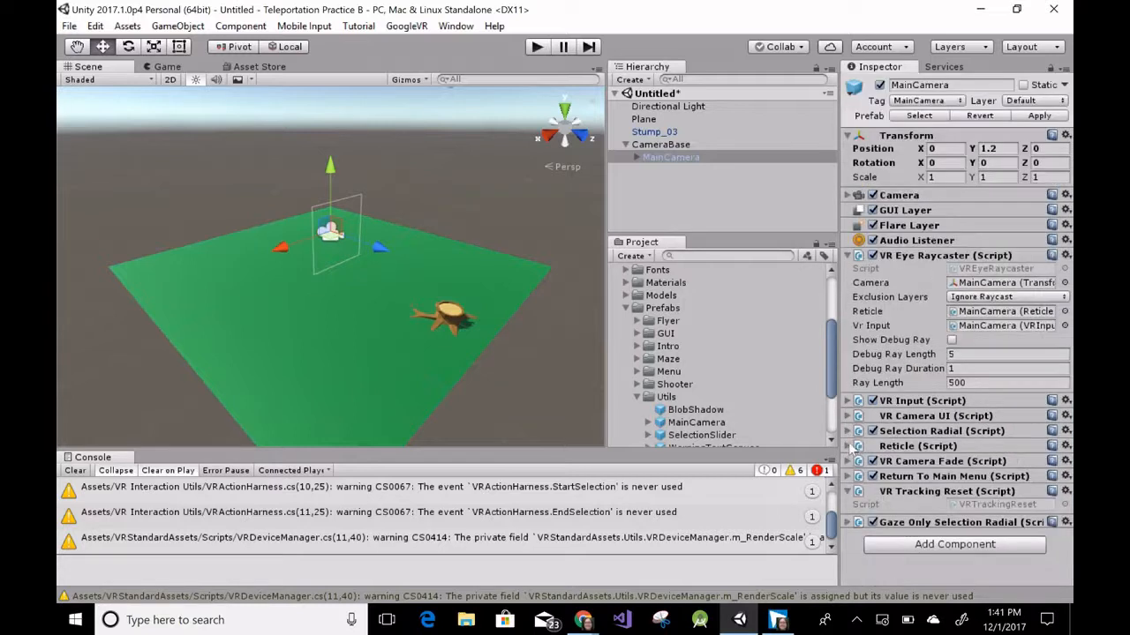
pyautogui.click(848, 491)
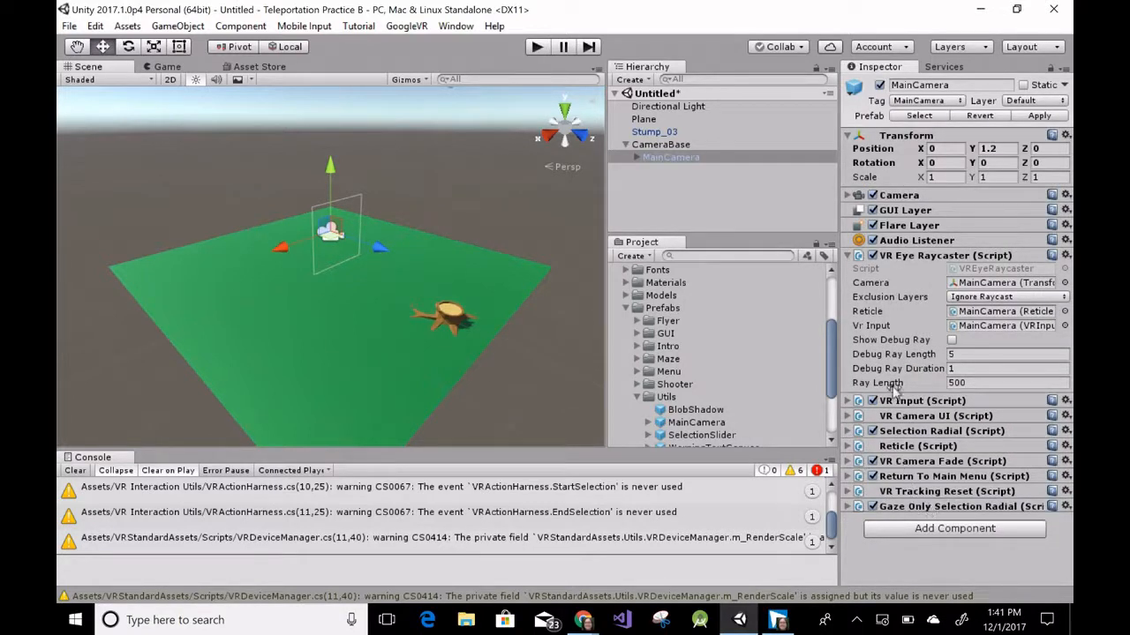
pyautogui.click(848, 256)
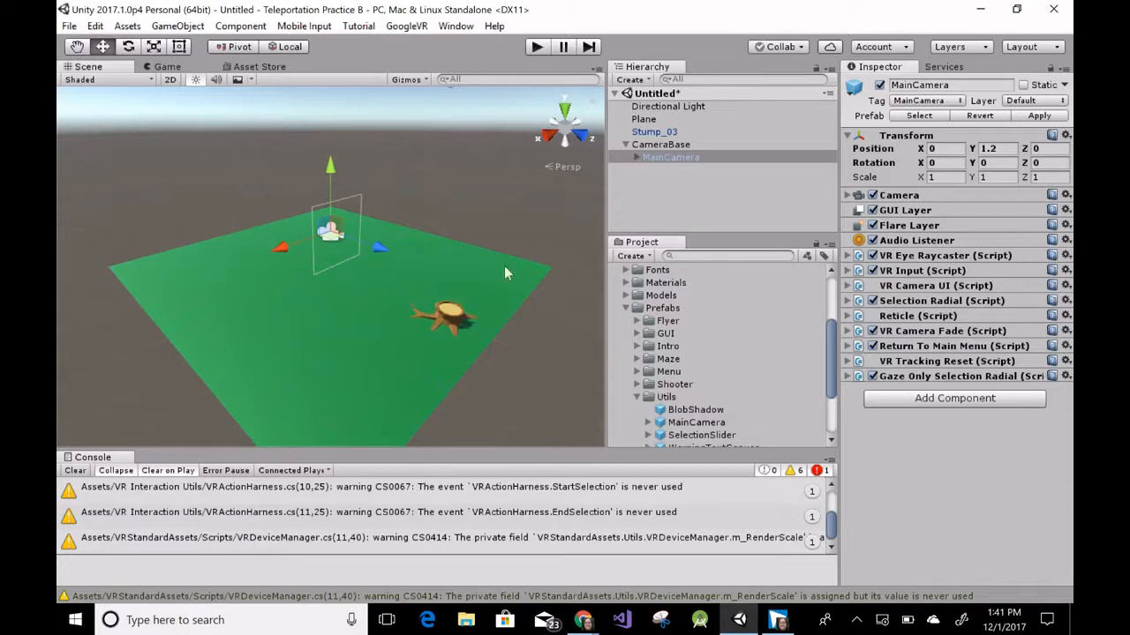
# Select Stump_03 in the scene and collapse the Prefabs and VRSampleScenes asset folders.
pyautogui.click(655, 135)
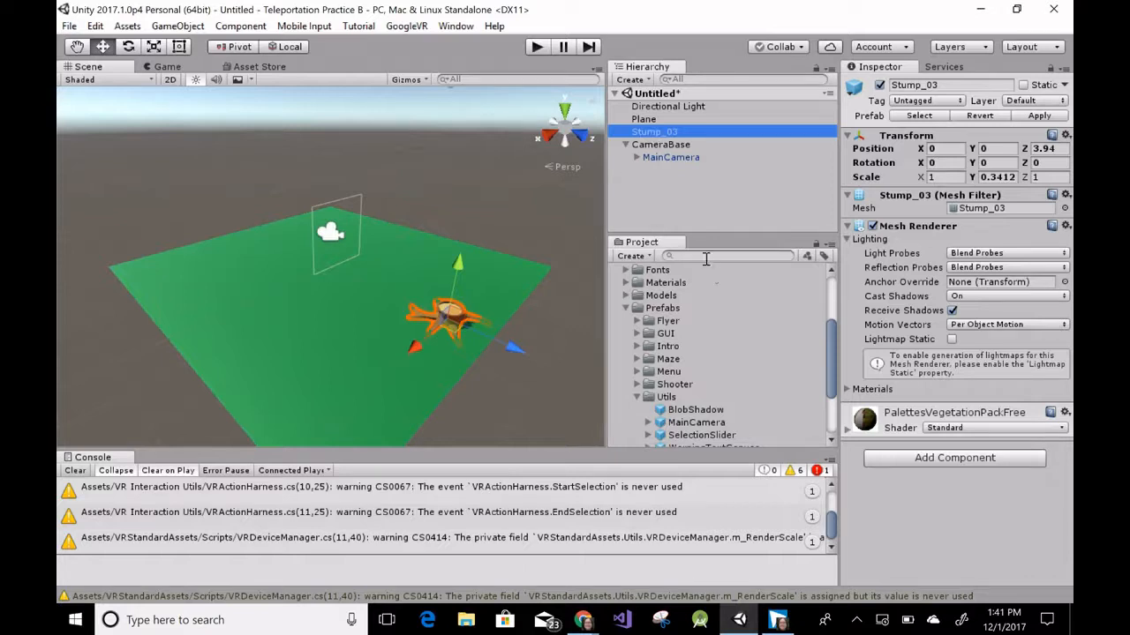
pyautogui.click(624, 308)
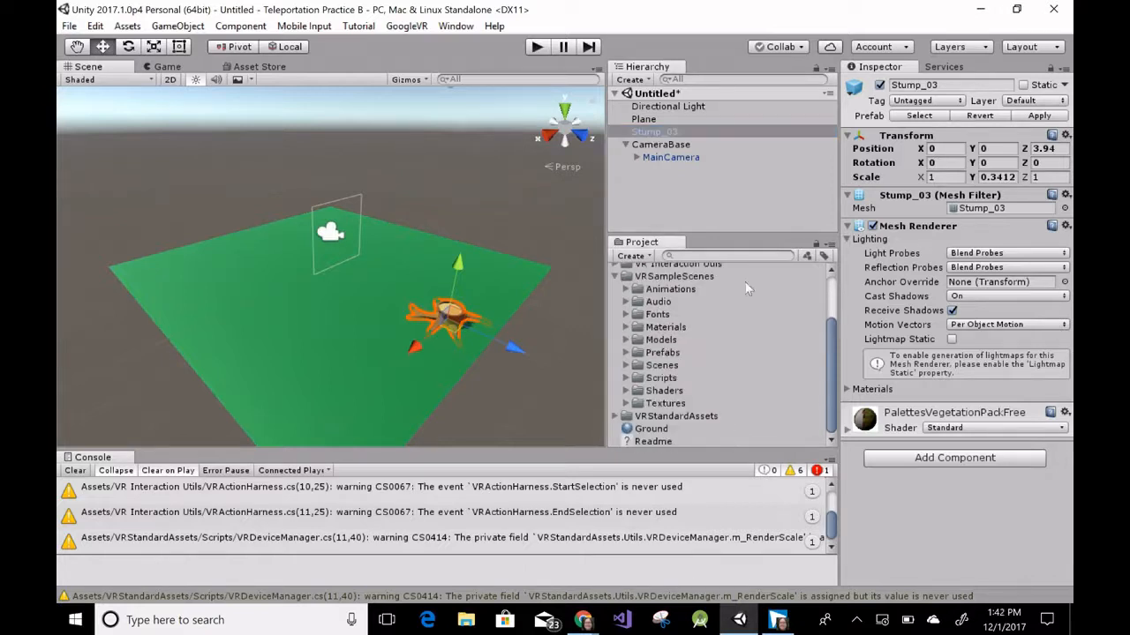
pyautogui.click(613, 275)
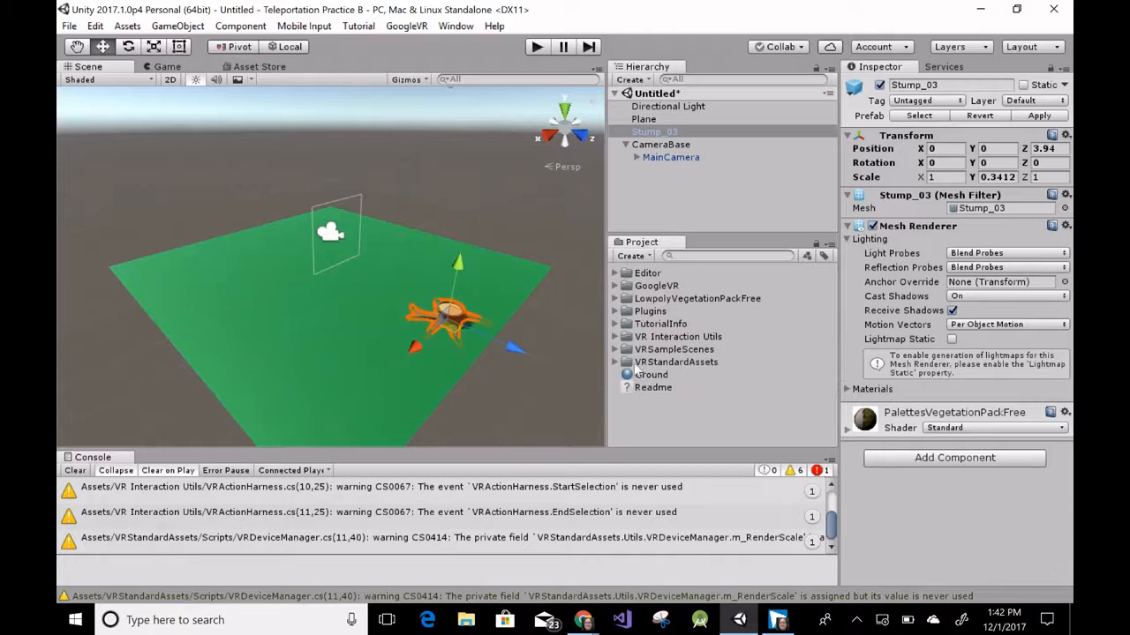
# Search the project assets for VRAction and add the VRActionHarness script to Stump_03.
pyautogui.click(716, 254)
pyautogui.write('VR')
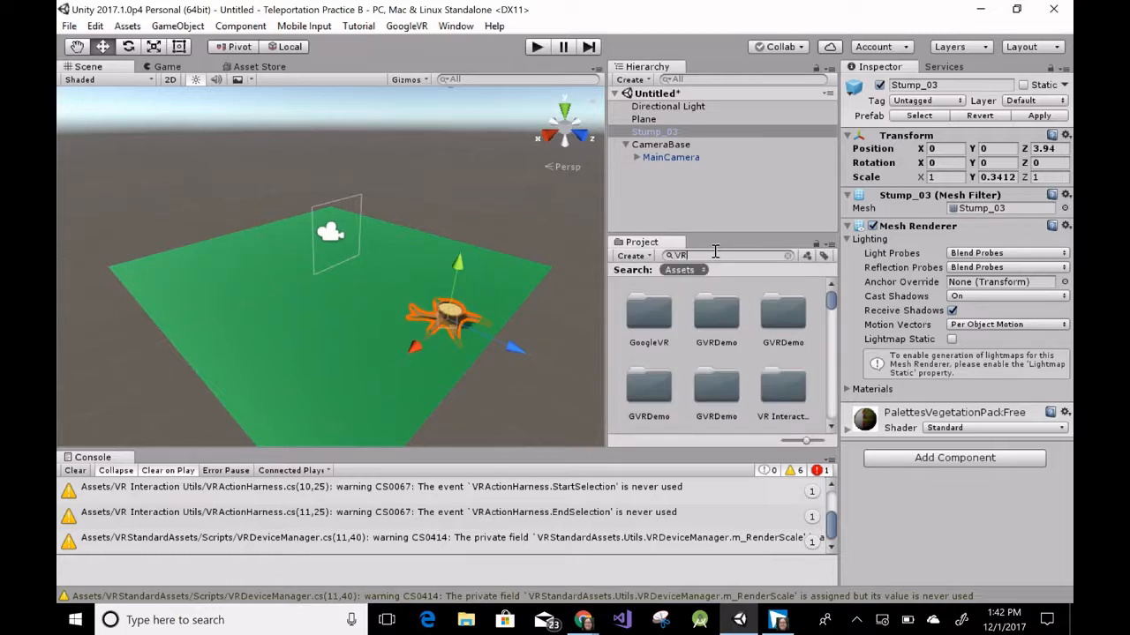
pyautogui.write('Action')
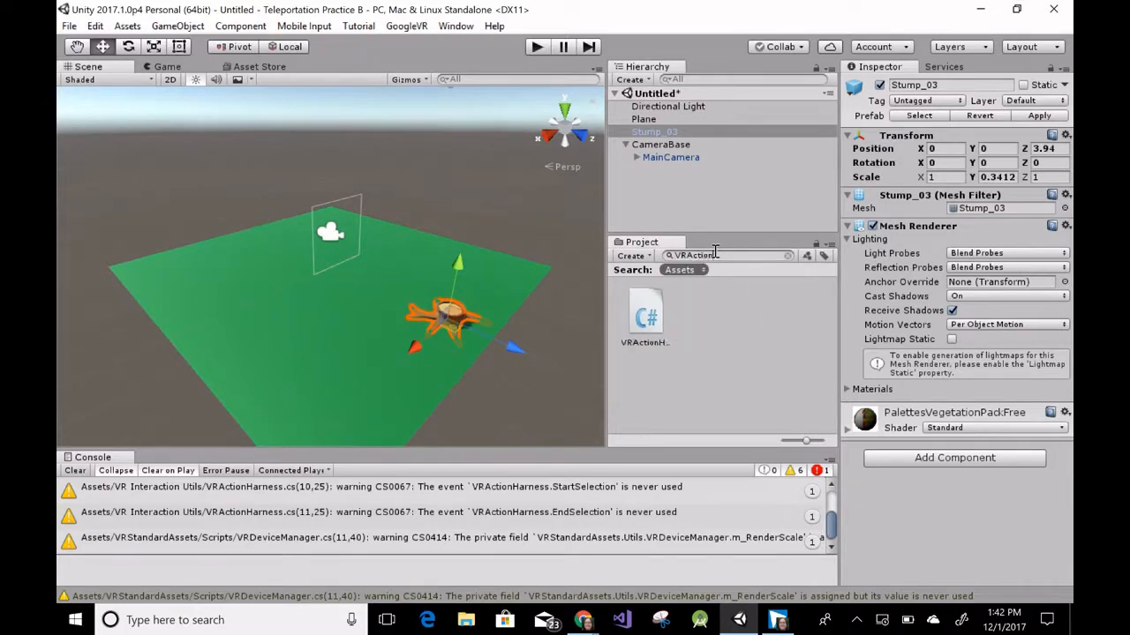
pyautogui.click(647, 326)
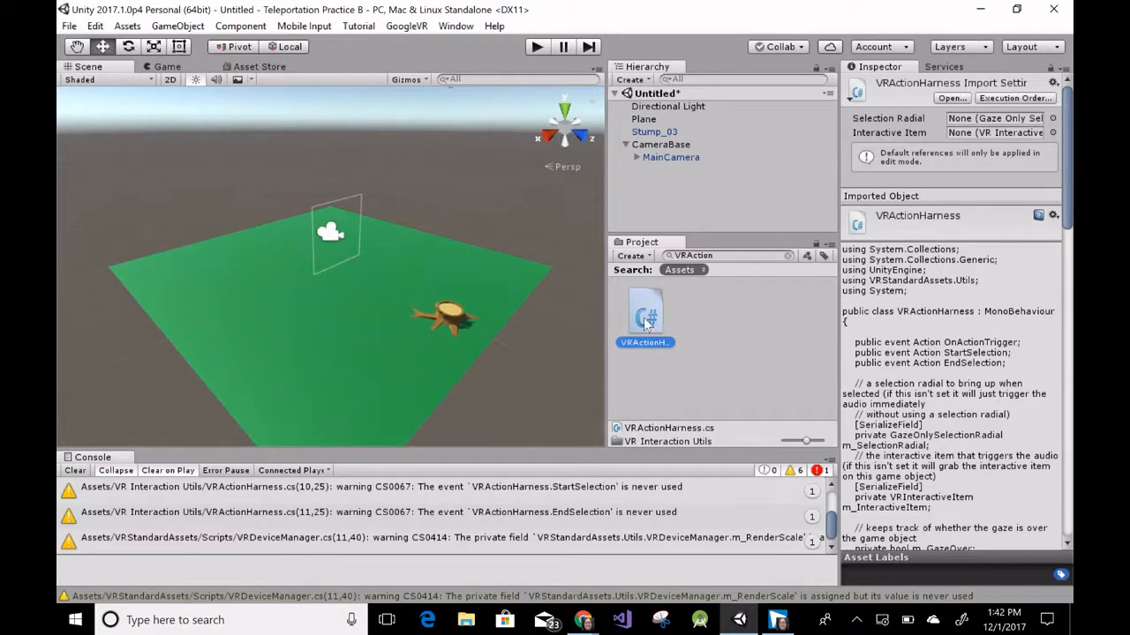
pyautogui.moveTo(644, 323); pyautogui.dragTo(670, 139)
# Rename the Stump_03 object to Stump Teleport Target.
pyautogui.rightClick(666, 133)
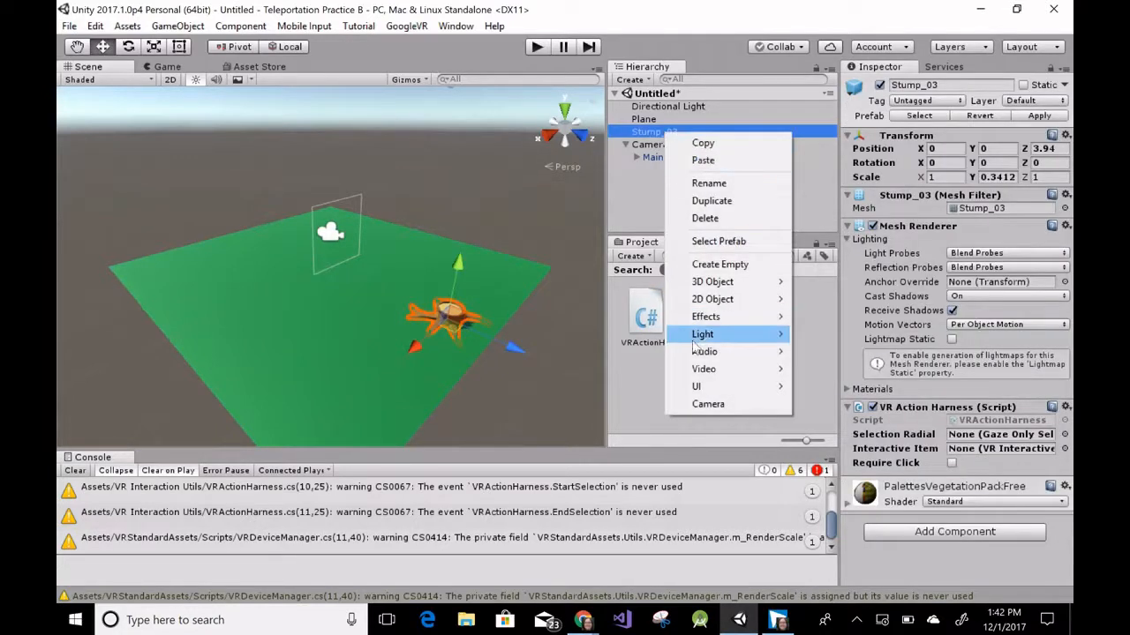
pyautogui.click(711, 183)
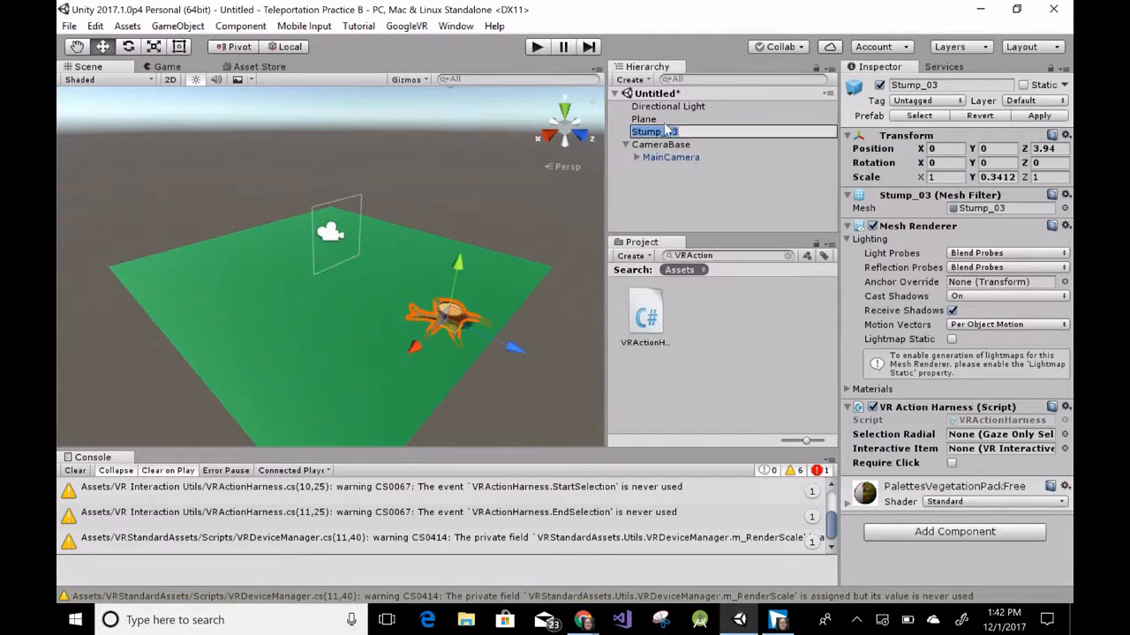
pyautogui.click(713, 132)
pyautogui.press('BackSpace')
pyautogui.press('BackSpace')
pyautogui.press('BackSpace')
pyautogui.write('Teleport Target')
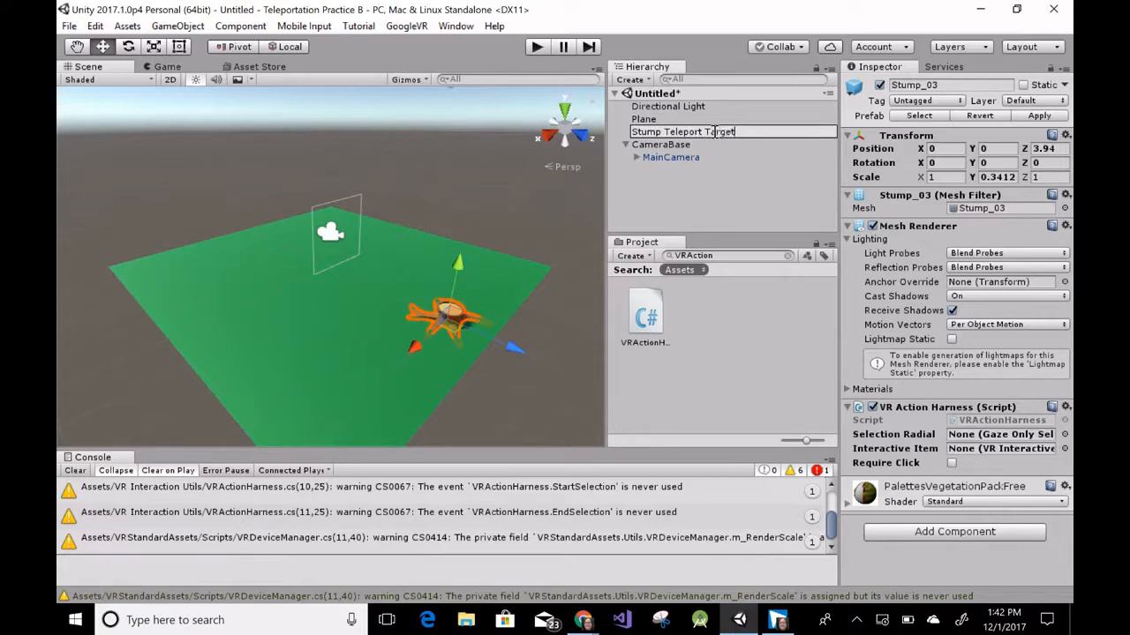
pyautogui.press('Return')
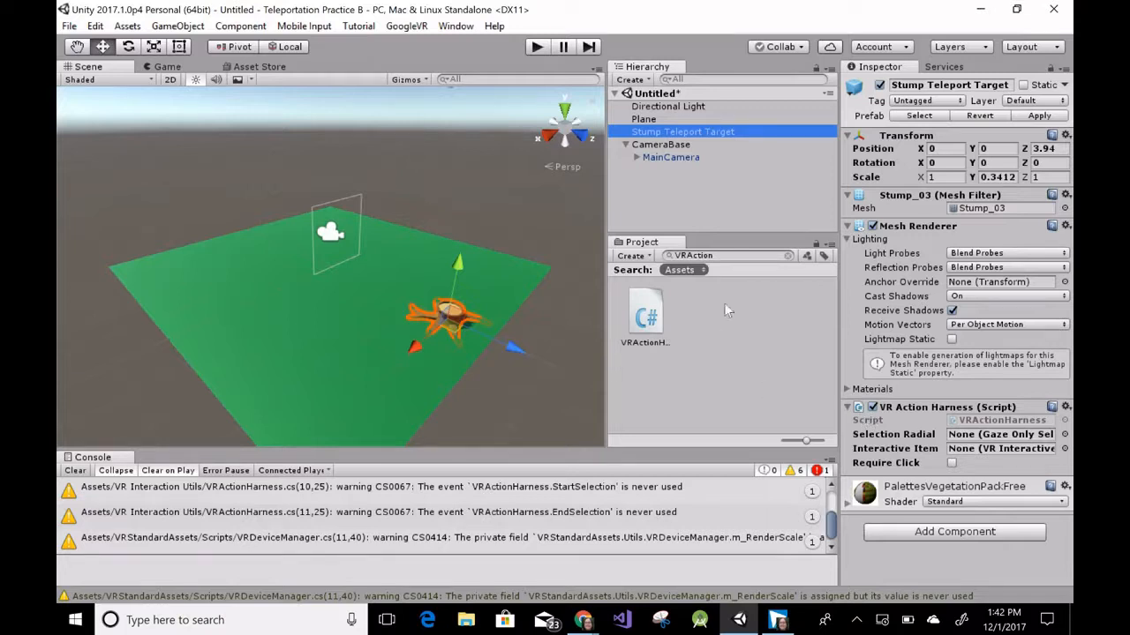
# Search the project assets for VR tele and add the VRTeleportTarget script to Stump Teleport Target.
pyautogui.moveTo(721, 256); pyautogui.dragTo(666, 253)
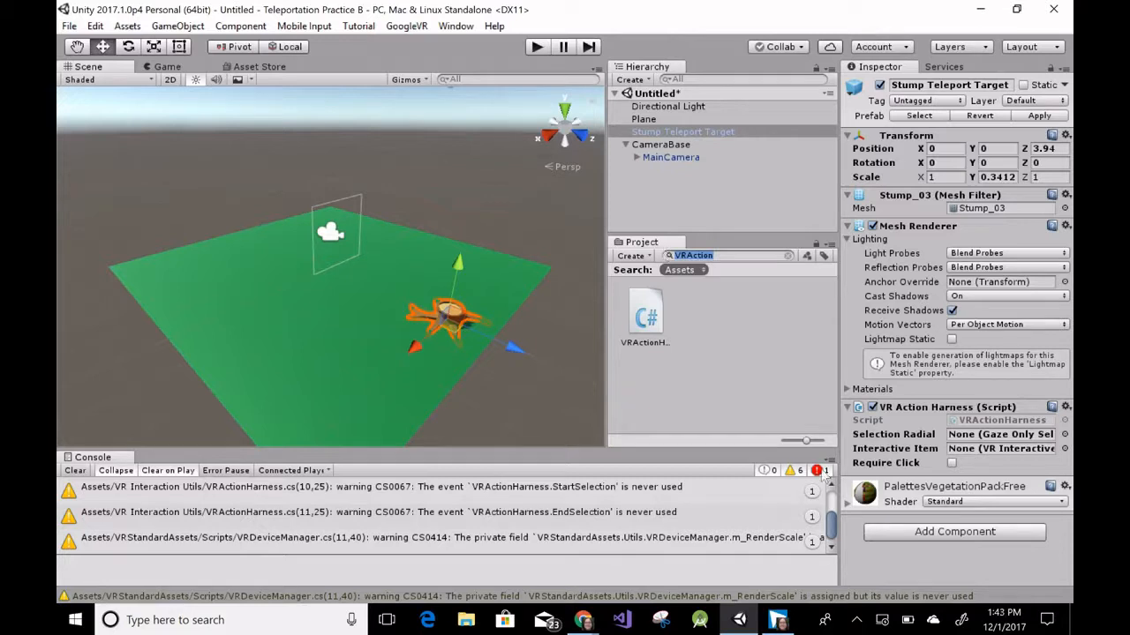
pyautogui.write('VR tele')
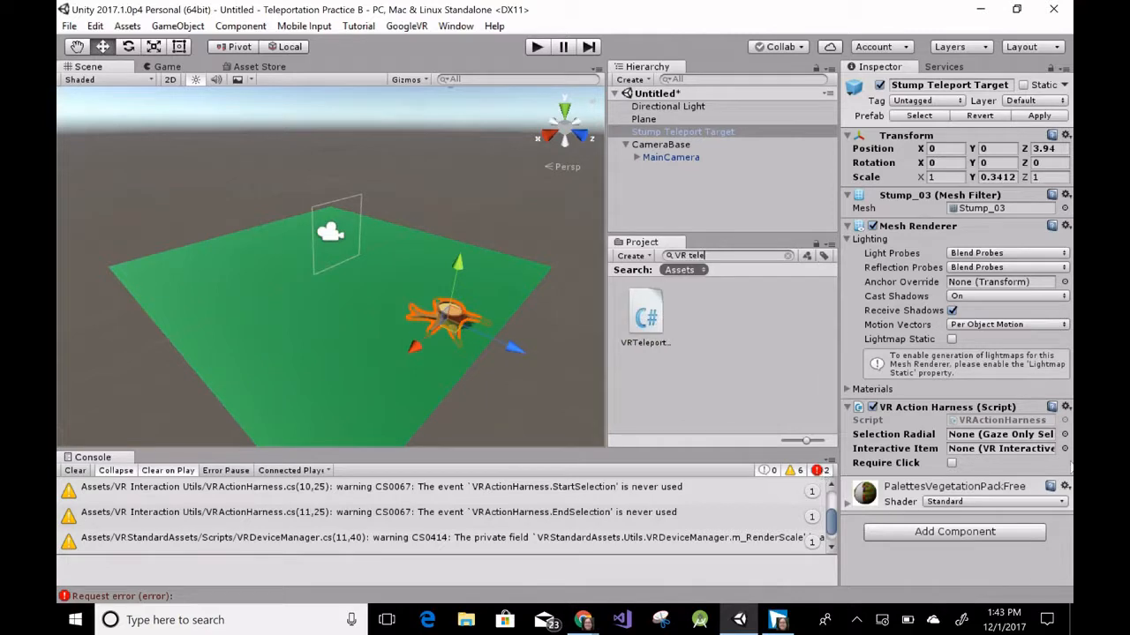
pyautogui.click(646, 316)
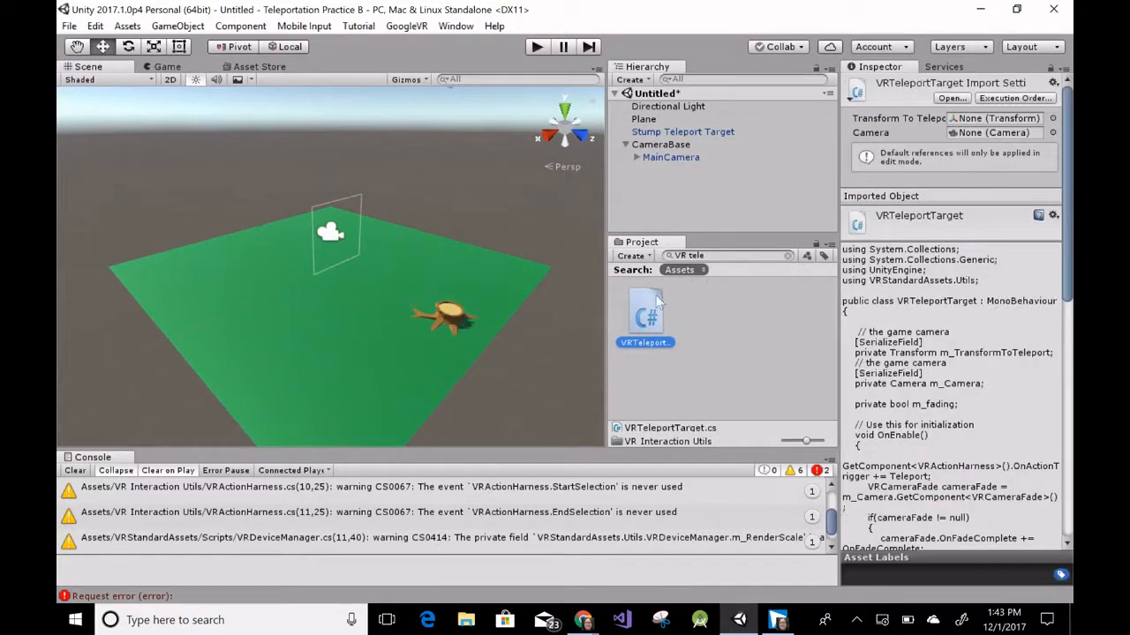
pyautogui.moveTo(646, 323); pyautogui.dragTo(718, 137)
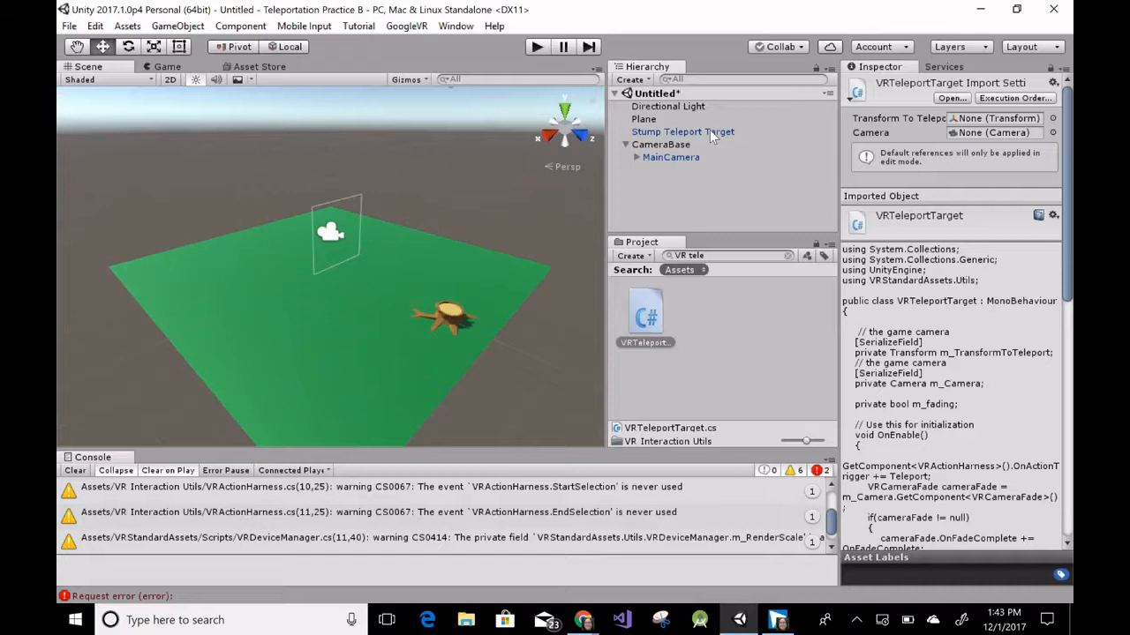
# Search the project assets for VRinteractivei and add the VRInteractiveItem script to Stump Teleport Target.
pyautogui.moveTo(682, 255); pyautogui.dragTo(724, 269)
pyautogui.write('Interactiv')
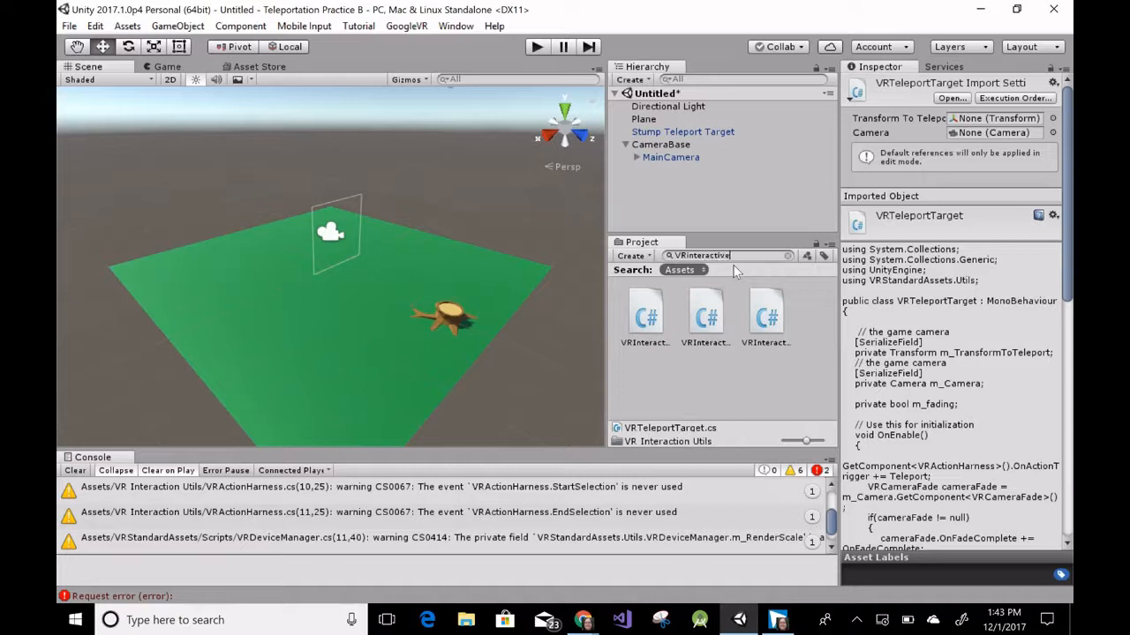
pyautogui.write('eI')
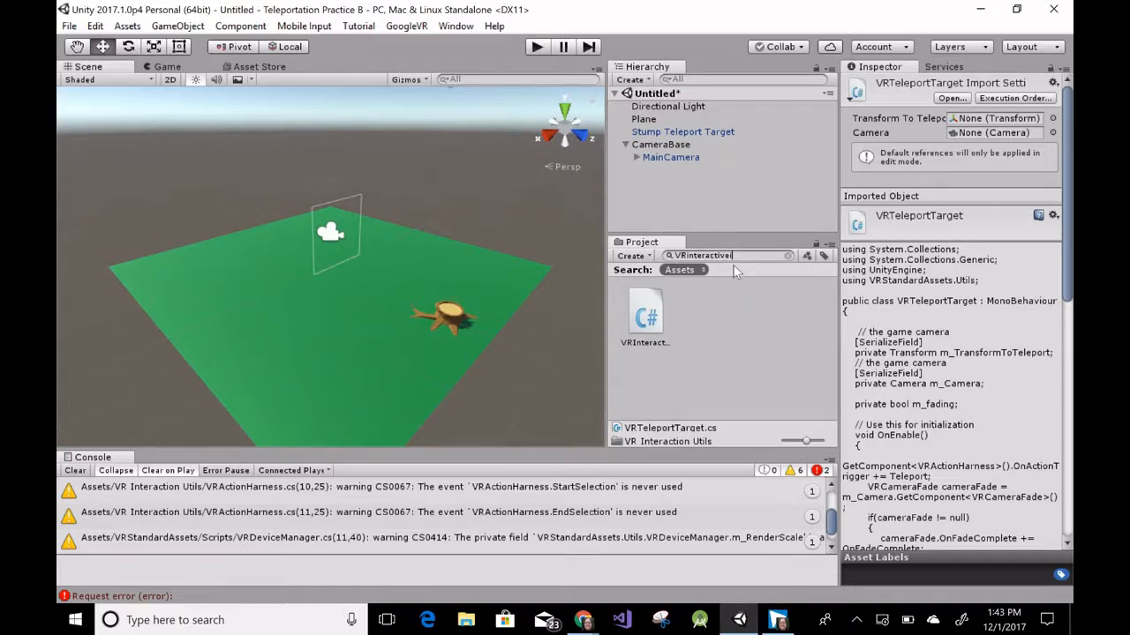
pyautogui.click(661, 319)
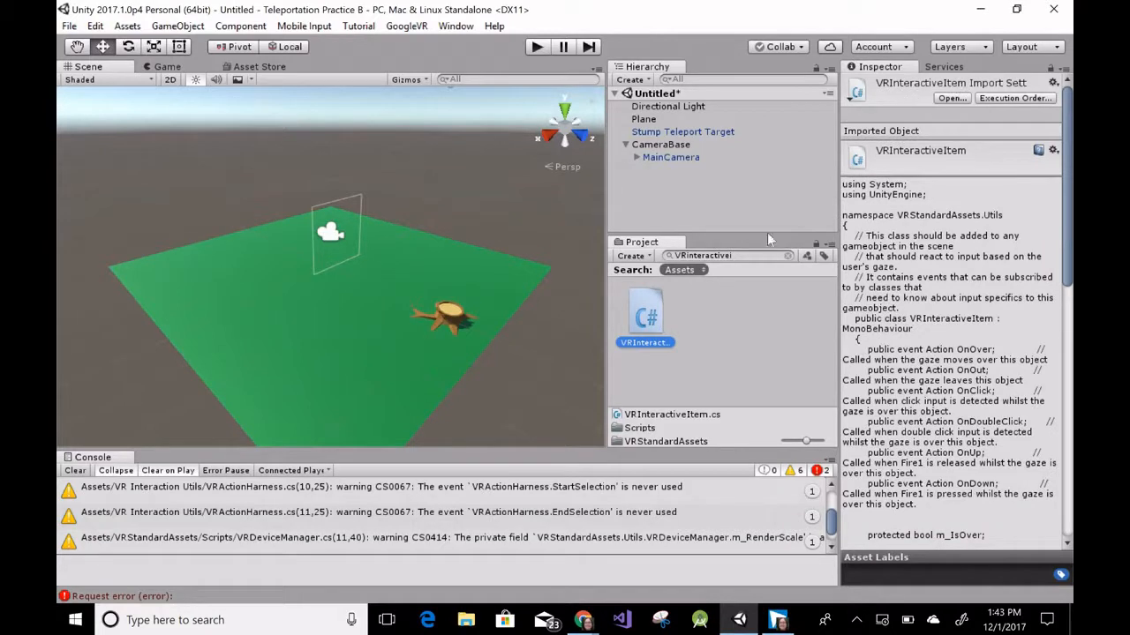
pyautogui.moveTo(652, 314); pyautogui.dragTo(723, 133)
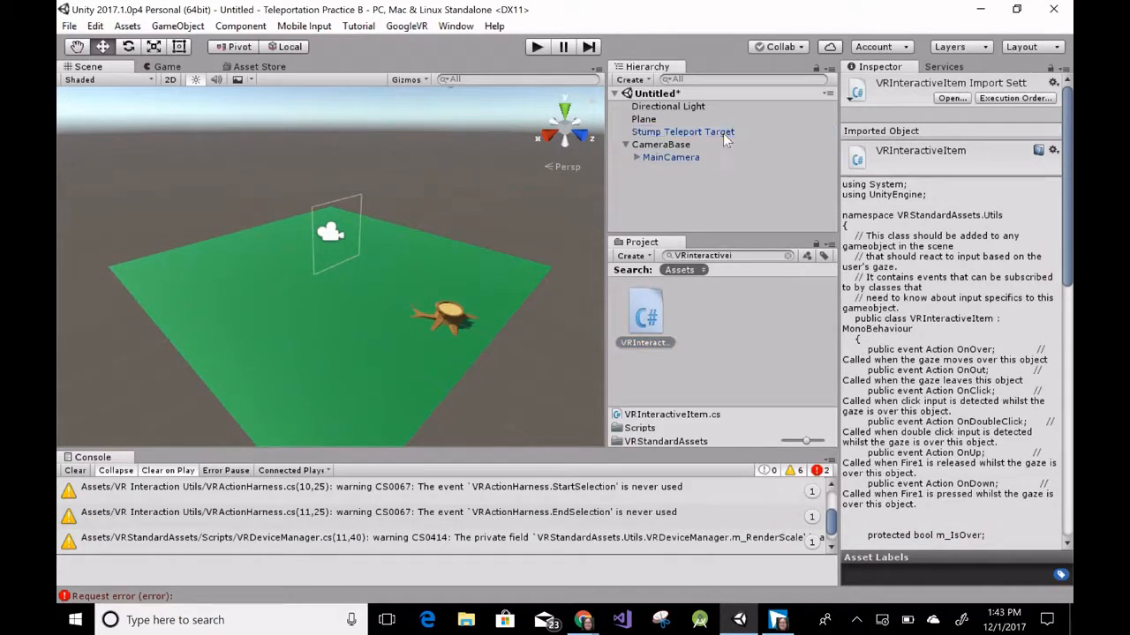
# Add a physics Capsule Collider to Stump Teleport Target and collapse its Mesh Renderer and Capsule Collider components.
pyautogui.click(654, 133)
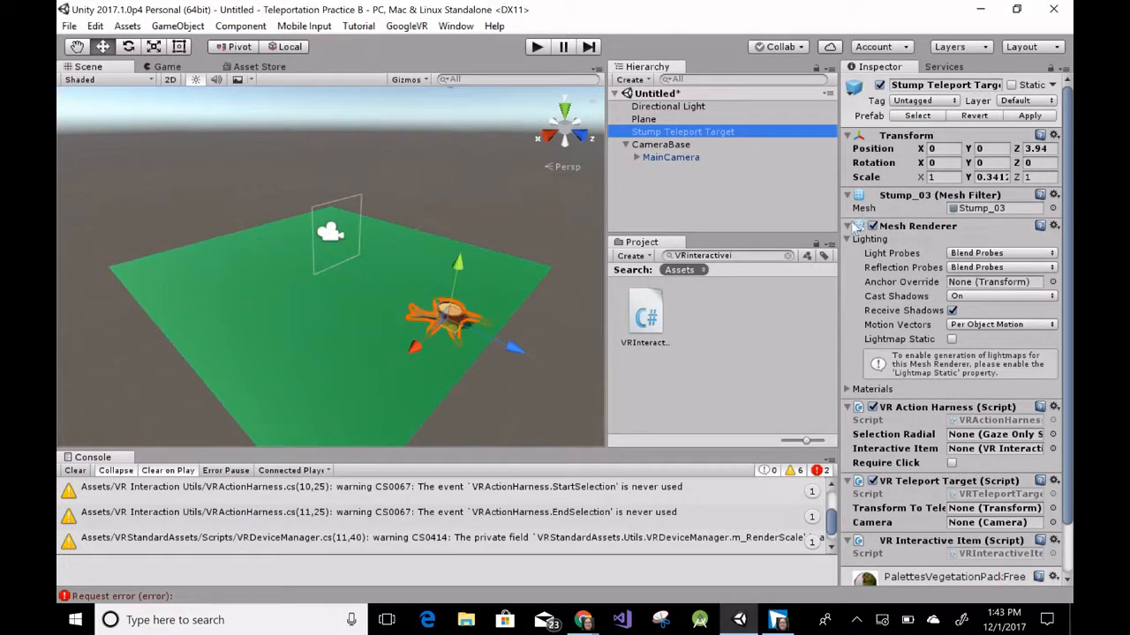
pyautogui.click(848, 227)
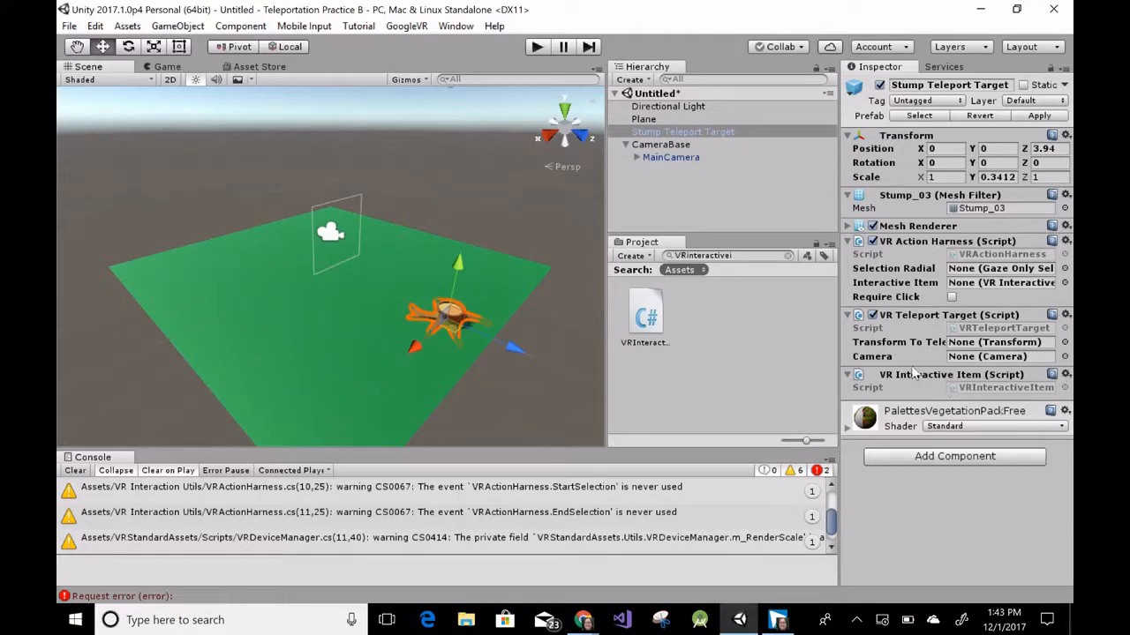
pyautogui.click(946, 459)
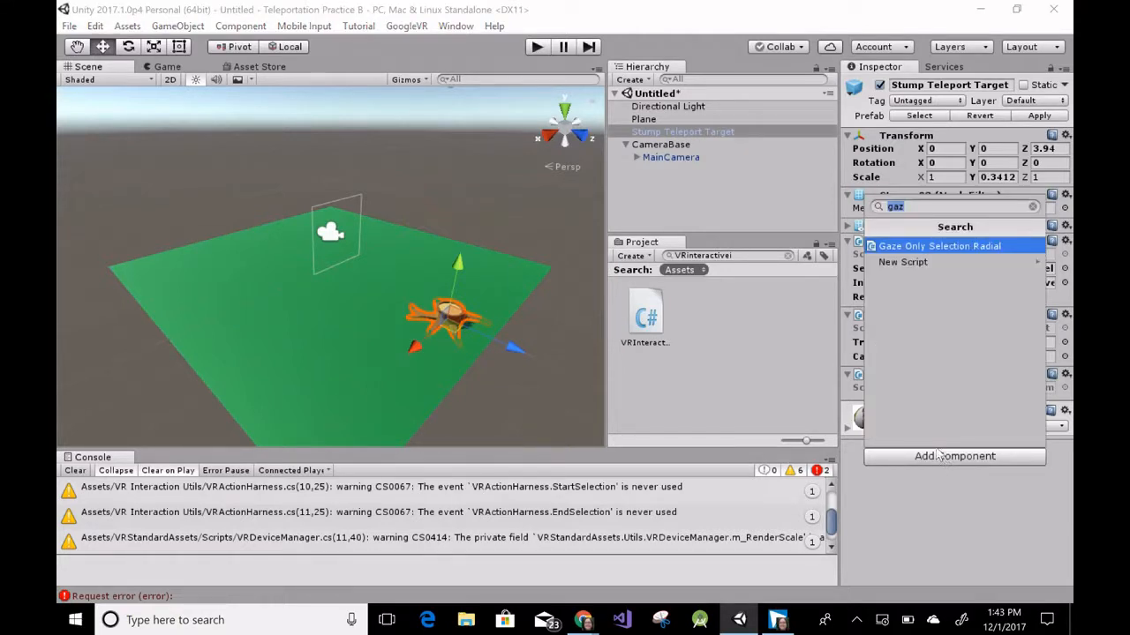
pyautogui.click(1033, 206)
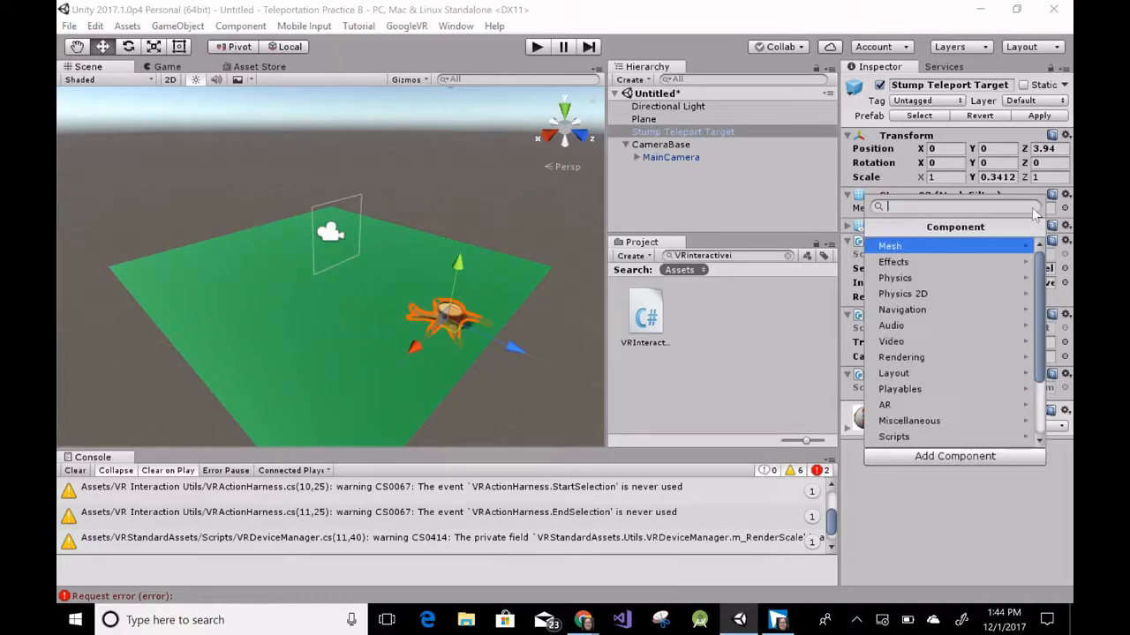
pyautogui.click(896, 278)
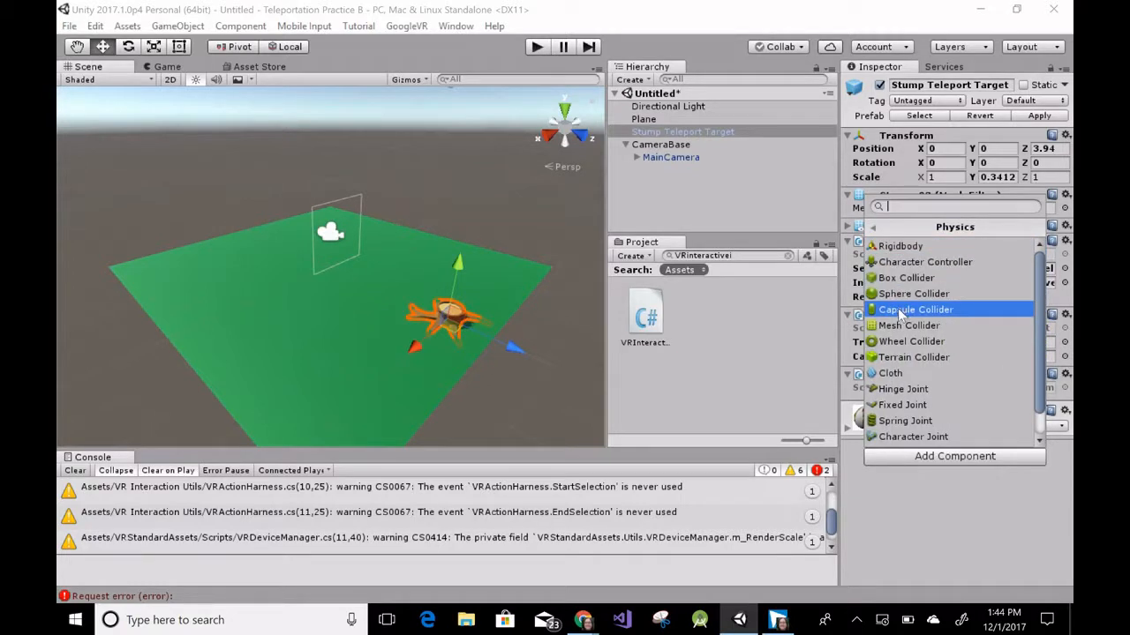
pyautogui.click(900, 314)
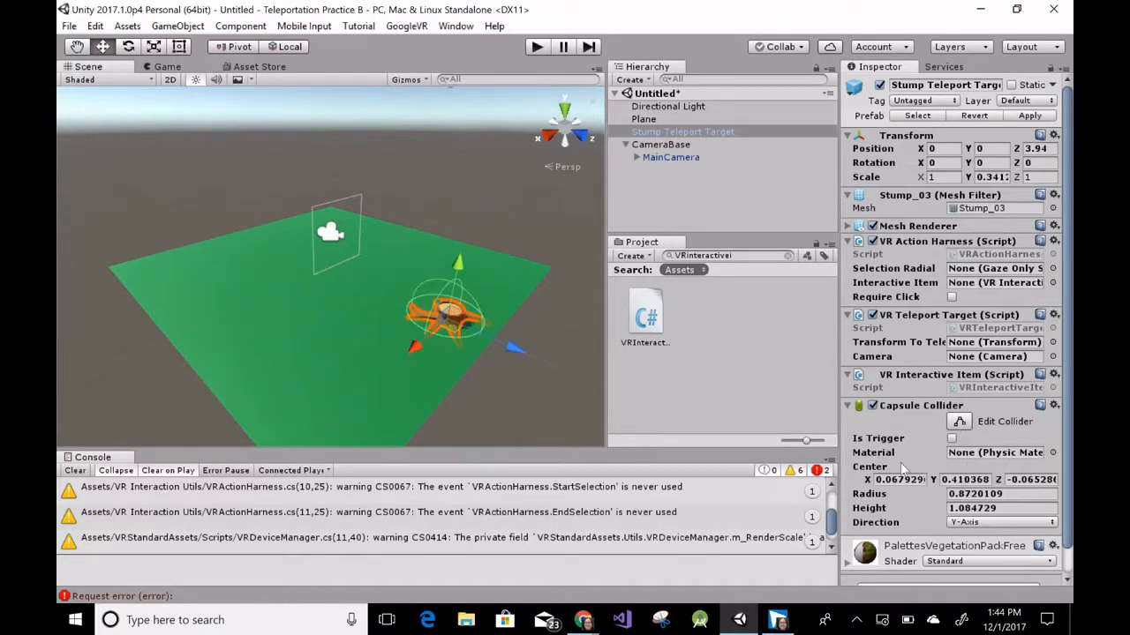
pyautogui.click(849, 406)
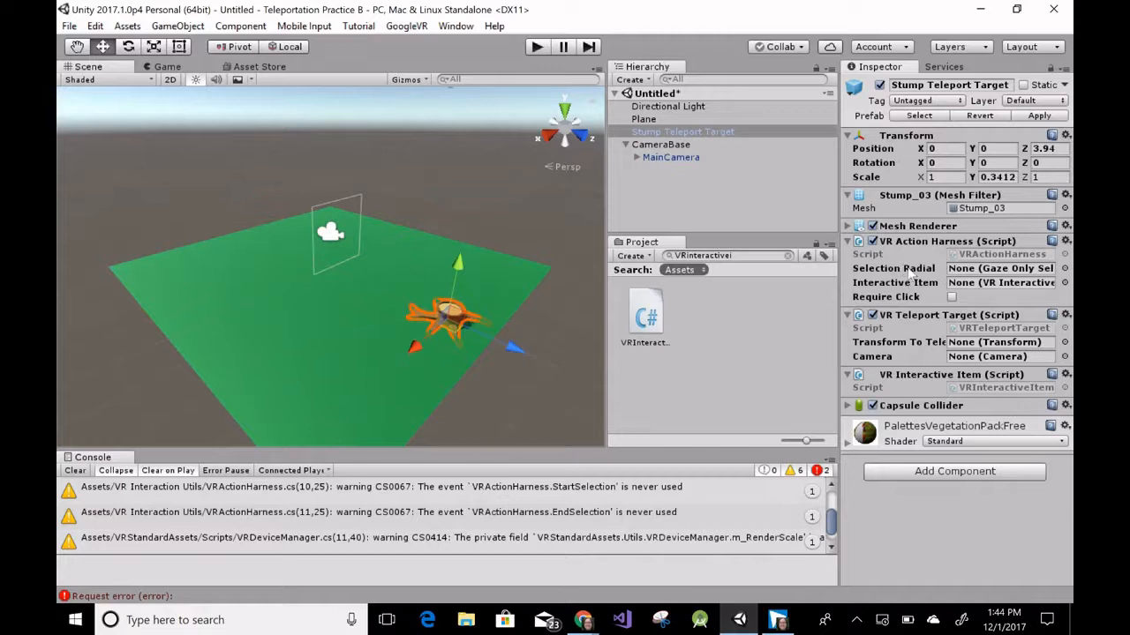
# Assign MainCamera as the Selection Radial of the stump's VR Action Harness, leaving Require Click off.
pyautogui.click(1065, 269)
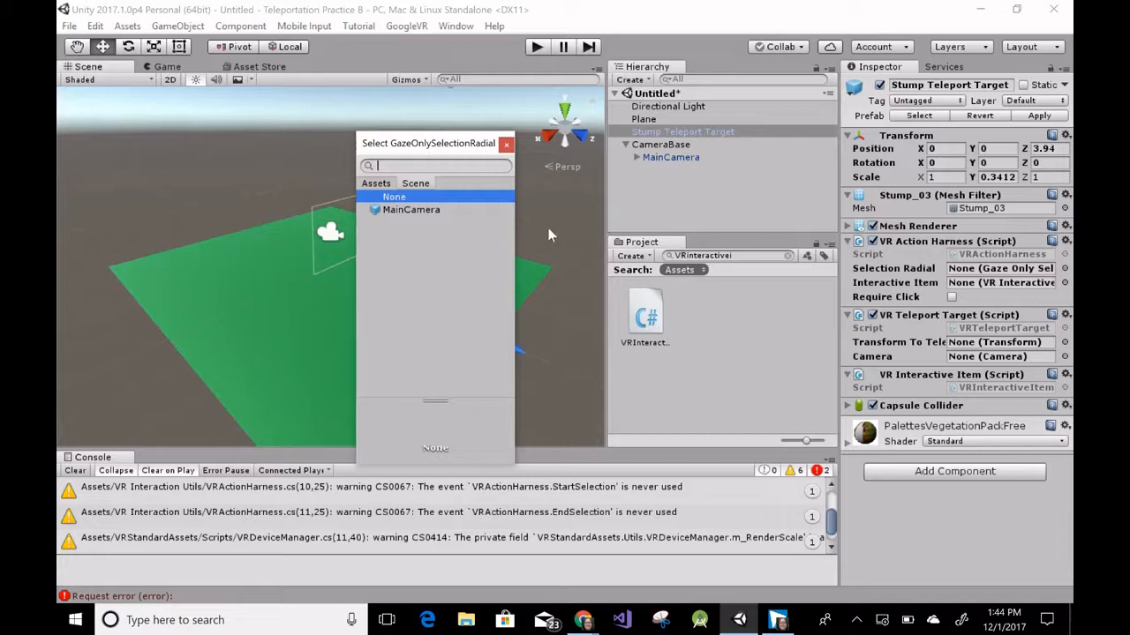
pyautogui.click(408, 212)
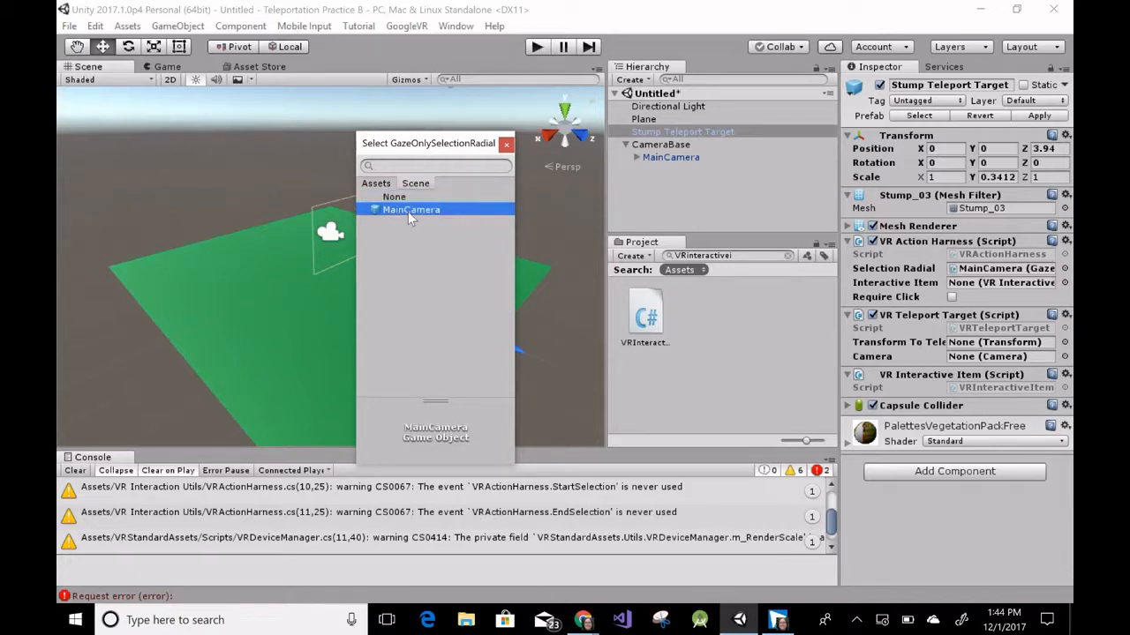
pyautogui.click(507, 144)
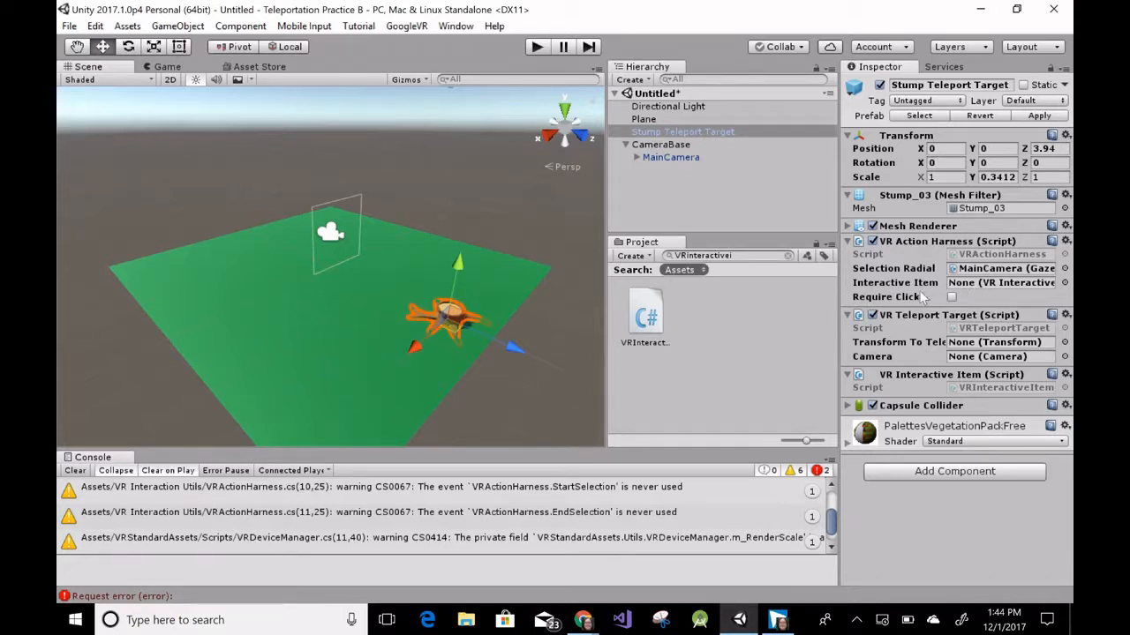
pyautogui.click(950, 295)
# Assign CameraBase as the Transform To Teleport and MainCamera as the Camera of the stump's VR Teleport Target component.
pyautogui.click(659, 150)
pyautogui.moveTo(658, 150); pyautogui.dragTo(977, 350)
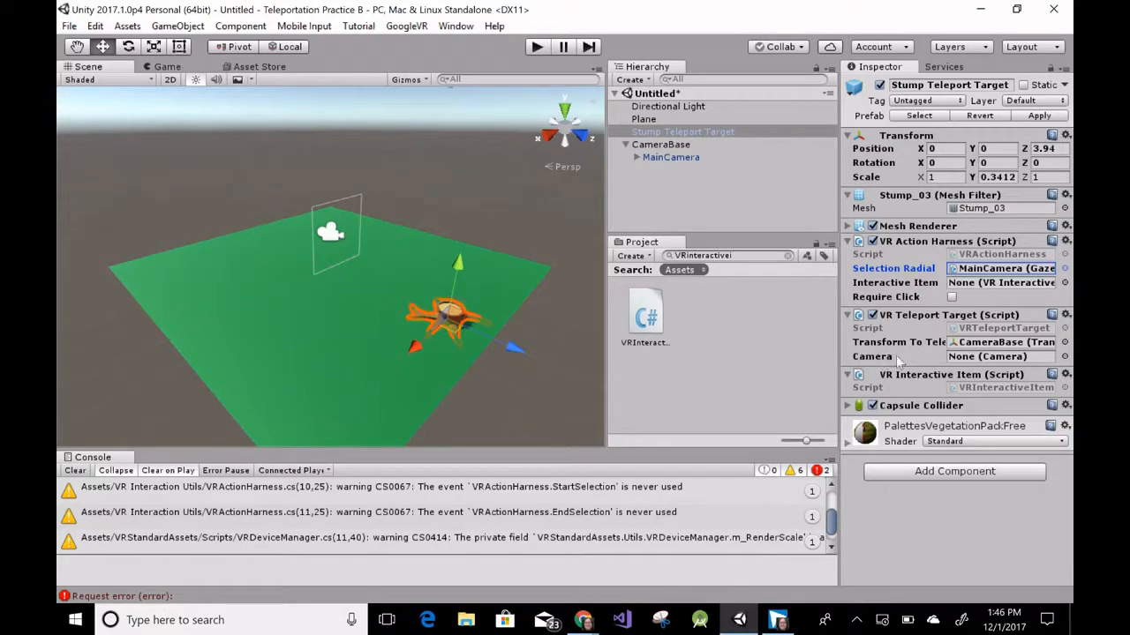
pyautogui.click(1065, 357)
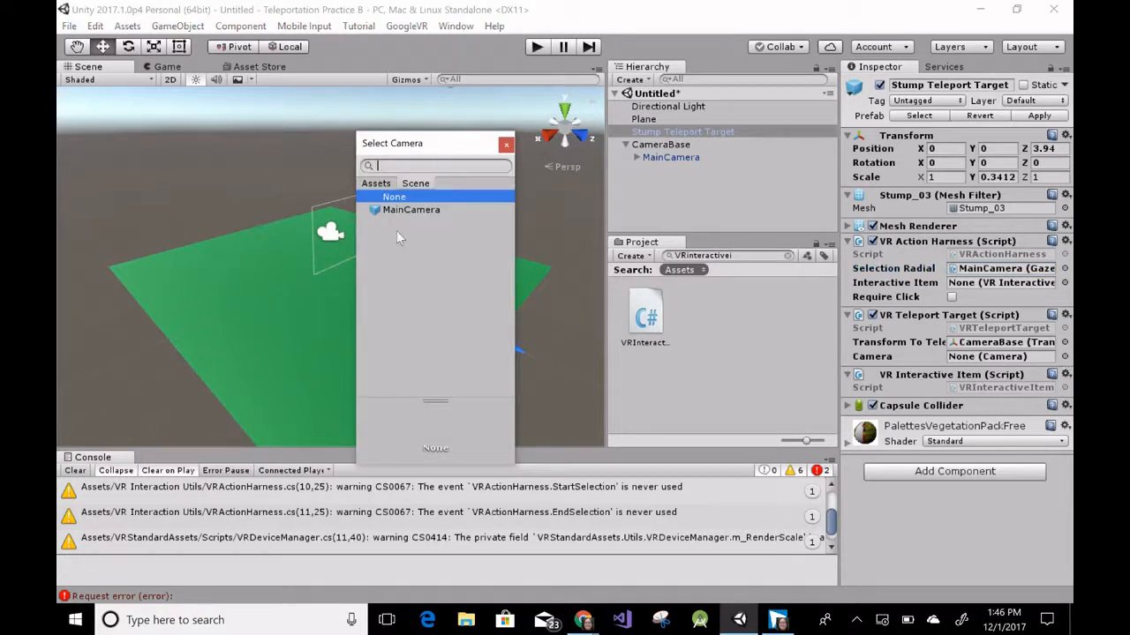
pyautogui.click(397, 212)
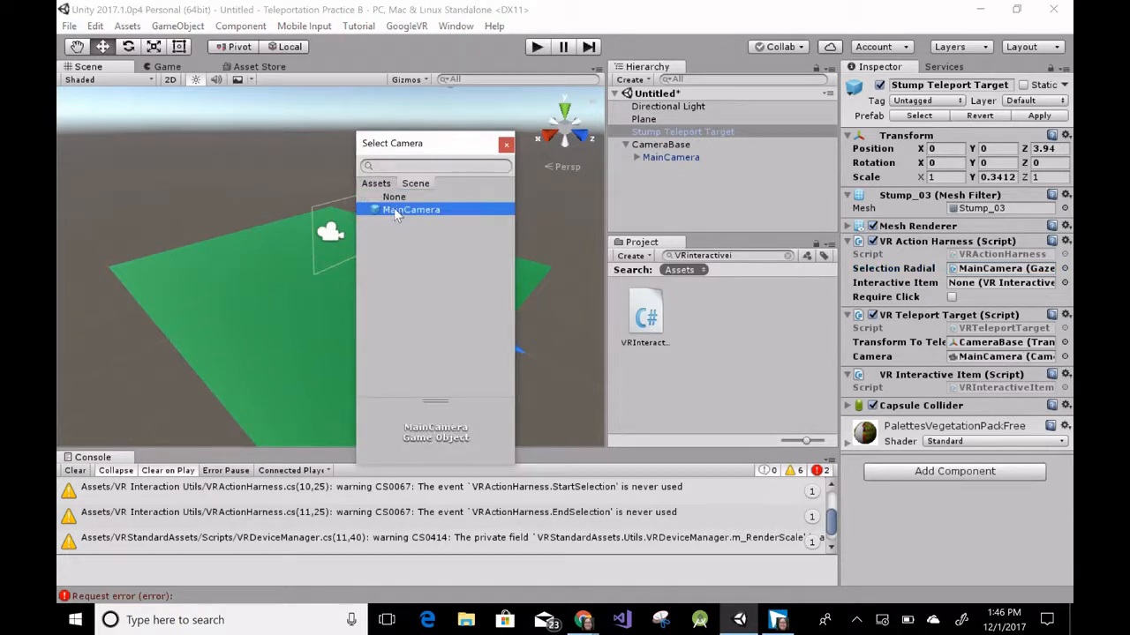
# Save the scene in the project's Assets folder as TeleportationPracticeB.
pyautogui.click(507, 145)
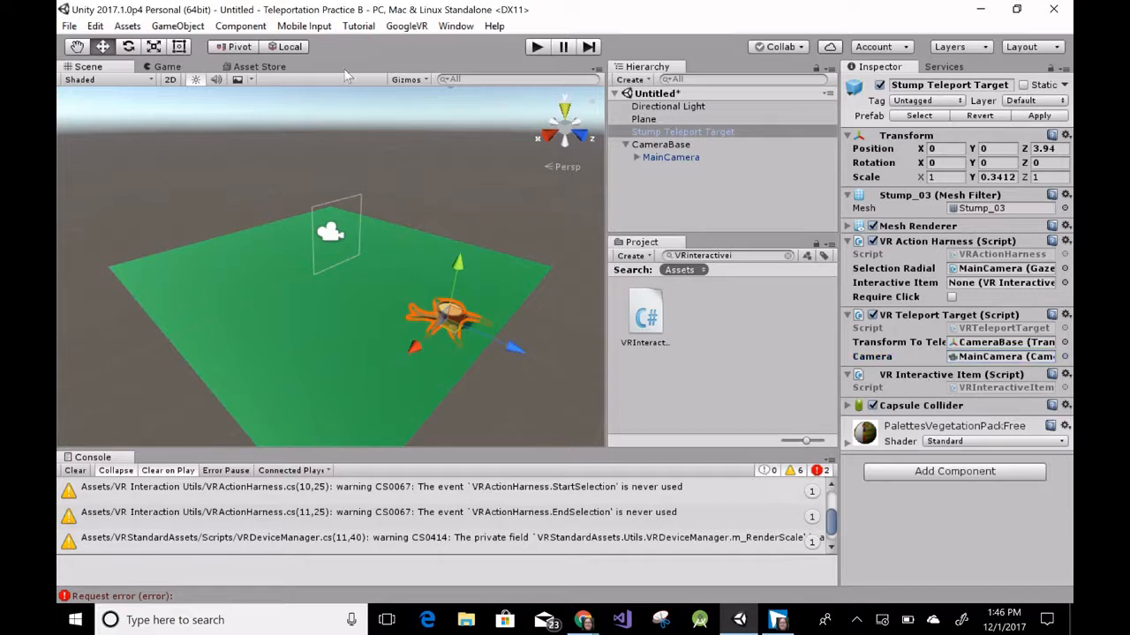
pyautogui.click(69, 26)
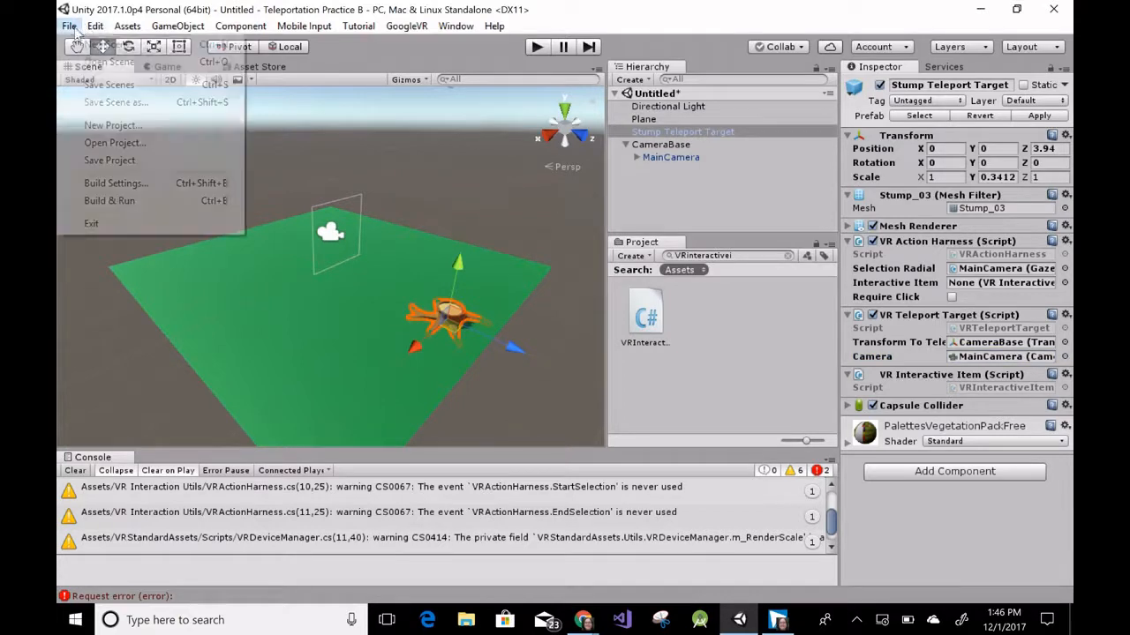
pyautogui.click(97, 86)
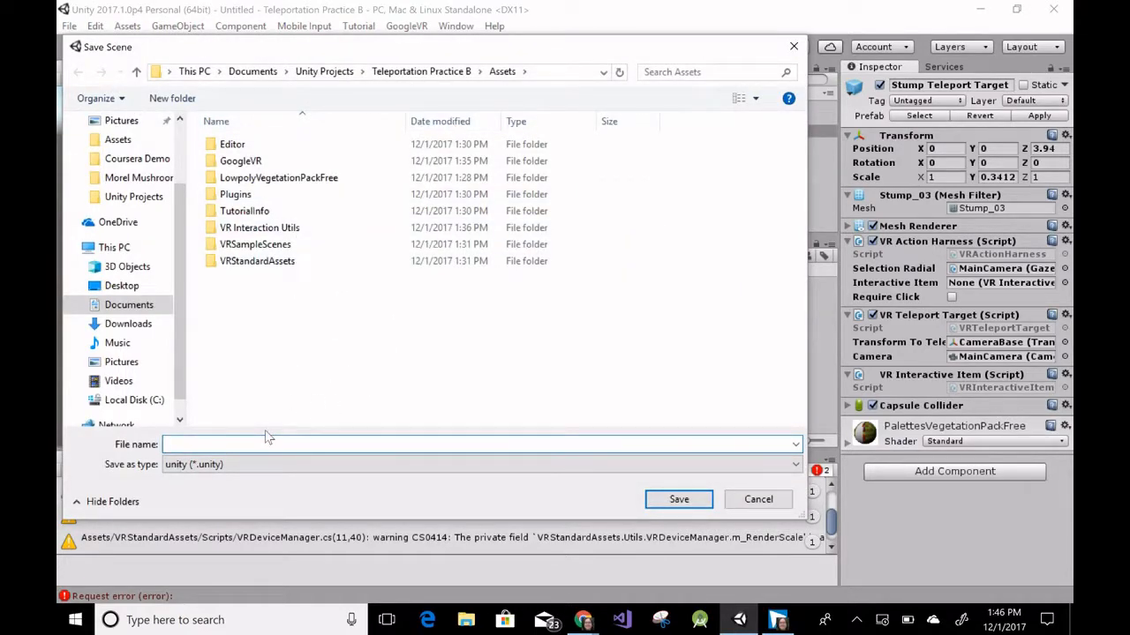
pyautogui.write('TeleportationPrc')
pyautogui.press('BackSpace')
pyautogui.write('acit')
pyautogui.press('BackSpace')
pyautogui.press('BackSpace')
pyautogui.write('tice')
pyautogui.press('Return')
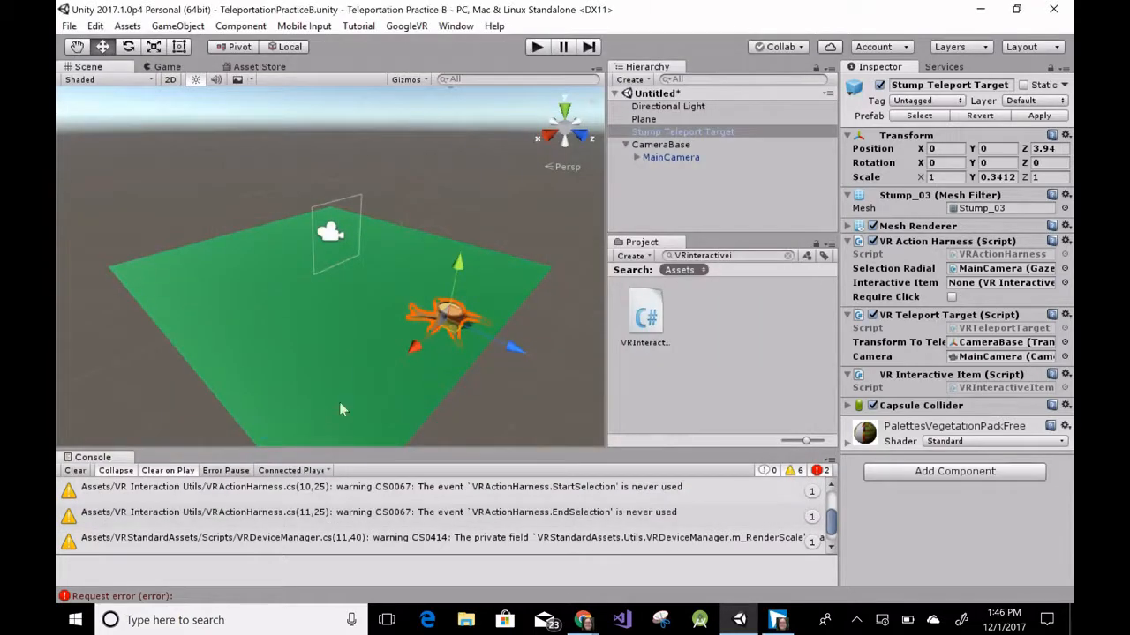
# Run the scene in Play mode and test looking around from the camera toward the stump.
pyautogui.click(537, 48)
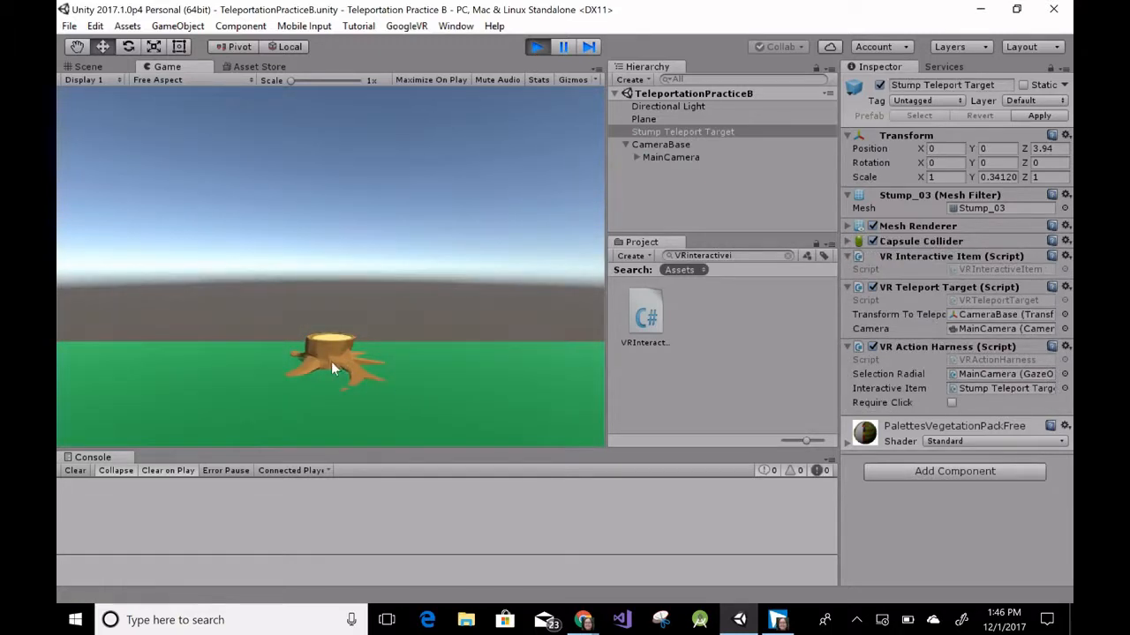
pyautogui.press('alt')
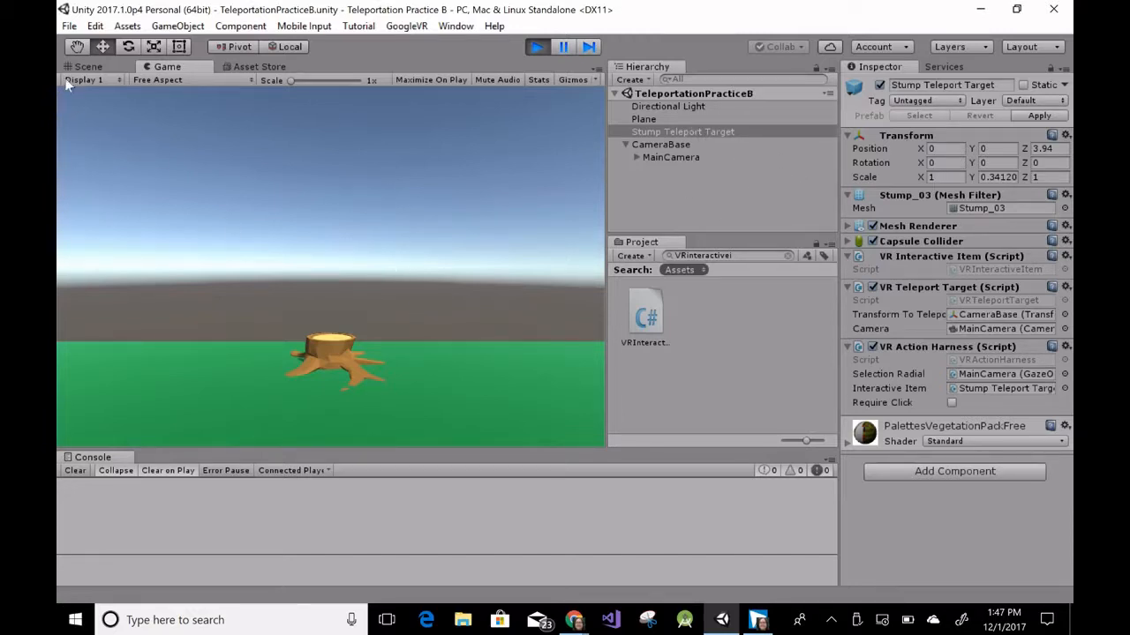
# Exclude all VRSampleScenes scenes from the build and add the open TeleportationPracticeB scene to it.
pyautogui.click(69, 26)
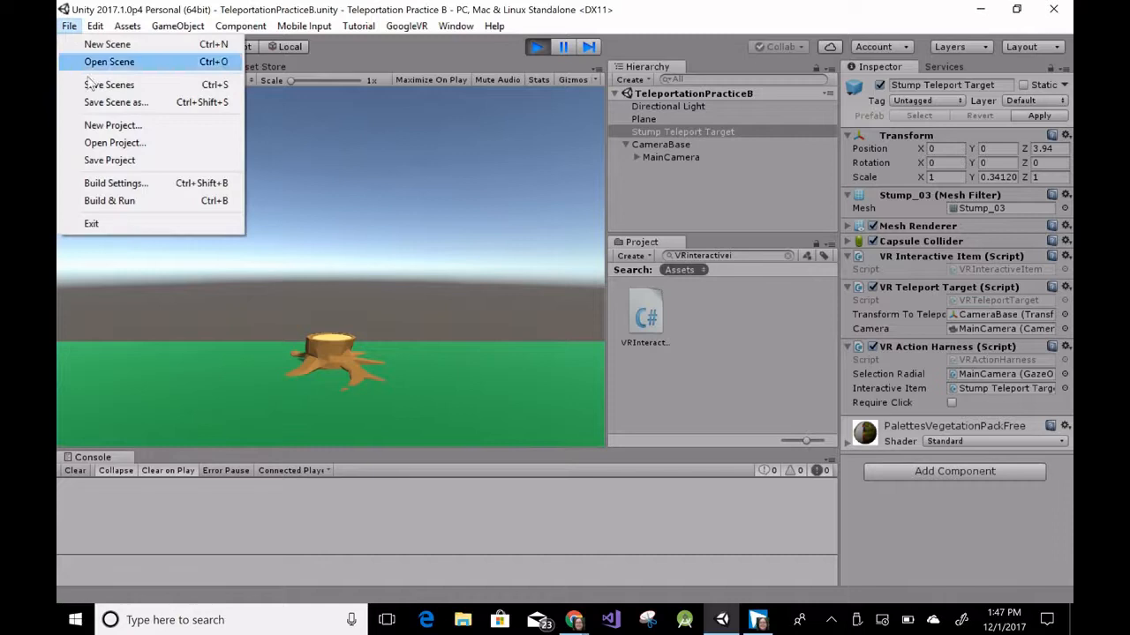
pyautogui.click(114, 183)
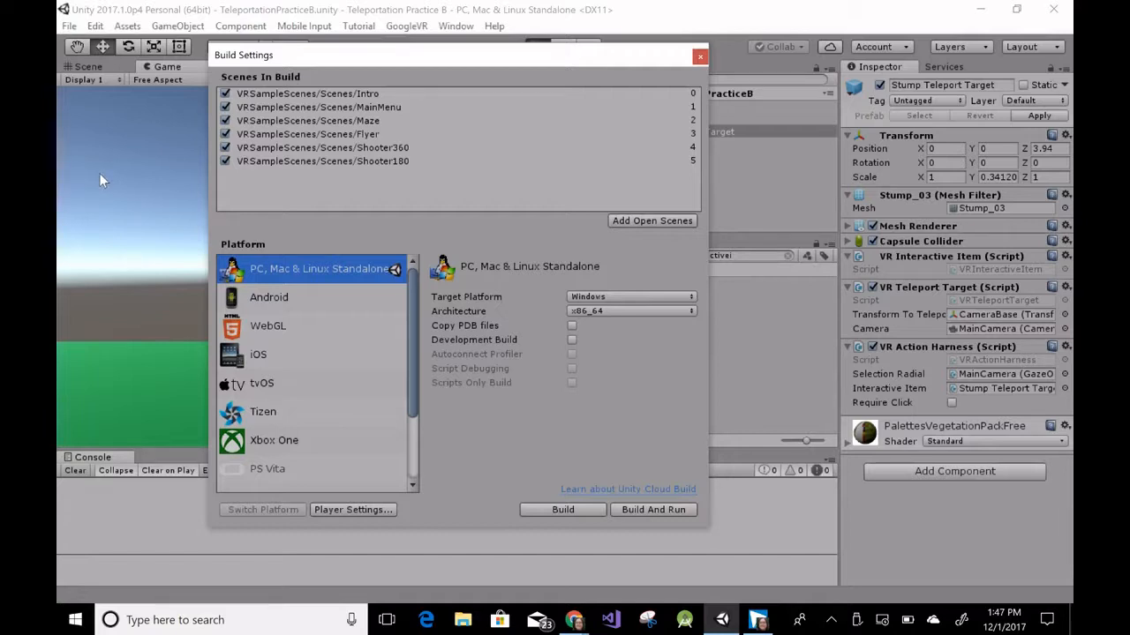
pyautogui.click(226, 94)
pyautogui.click(225, 107)
pyautogui.click(225, 121)
pyautogui.click(226, 134)
pyautogui.click(657, 223)
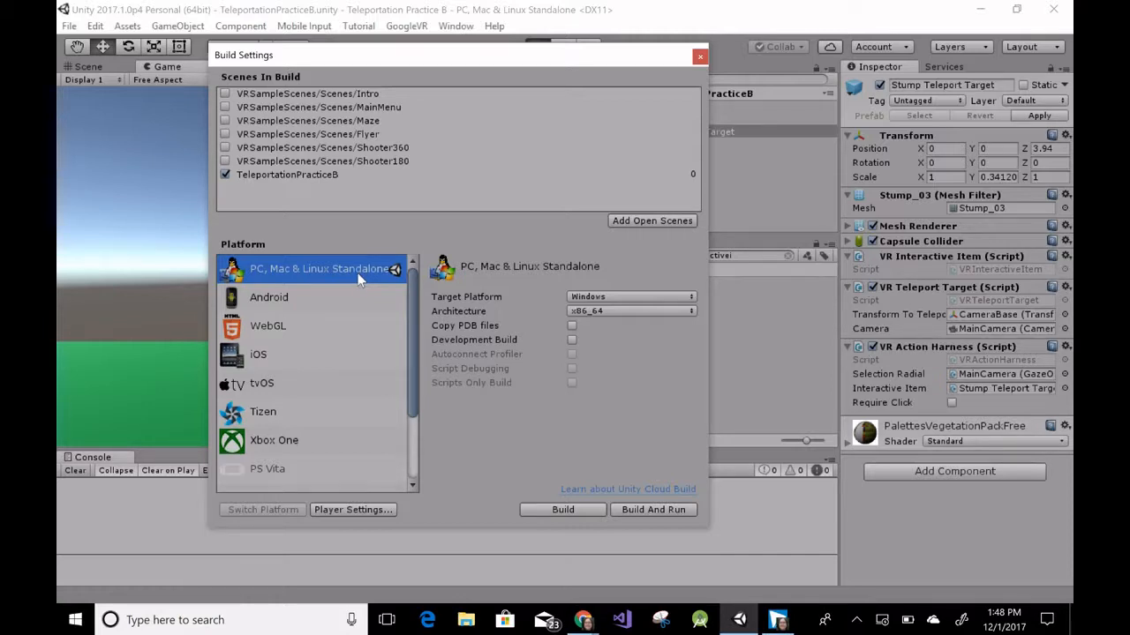
# Switch the build platform to Android and open its player settings.
pyautogui.click(269, 300)
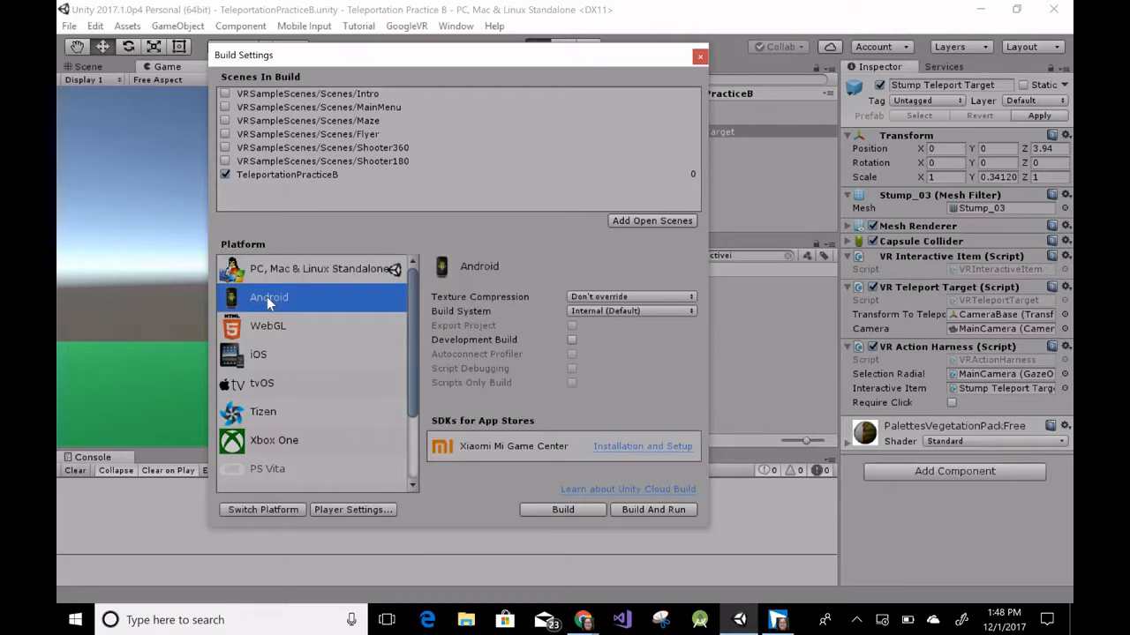
pyautogui.click(261, 510)
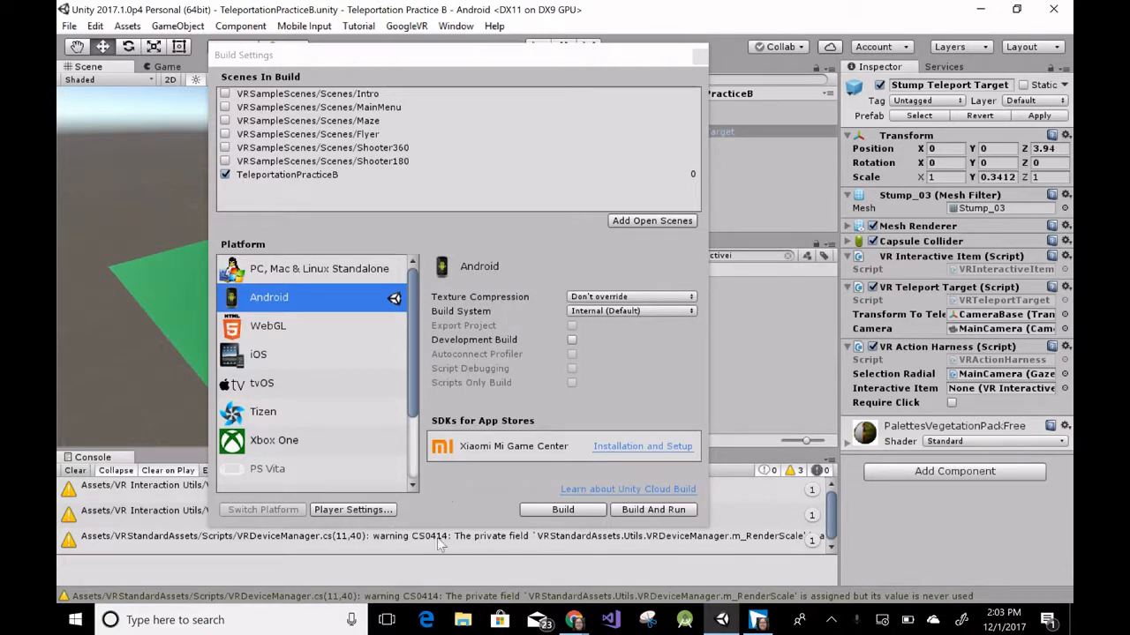
pyautogui.click(354, 511)
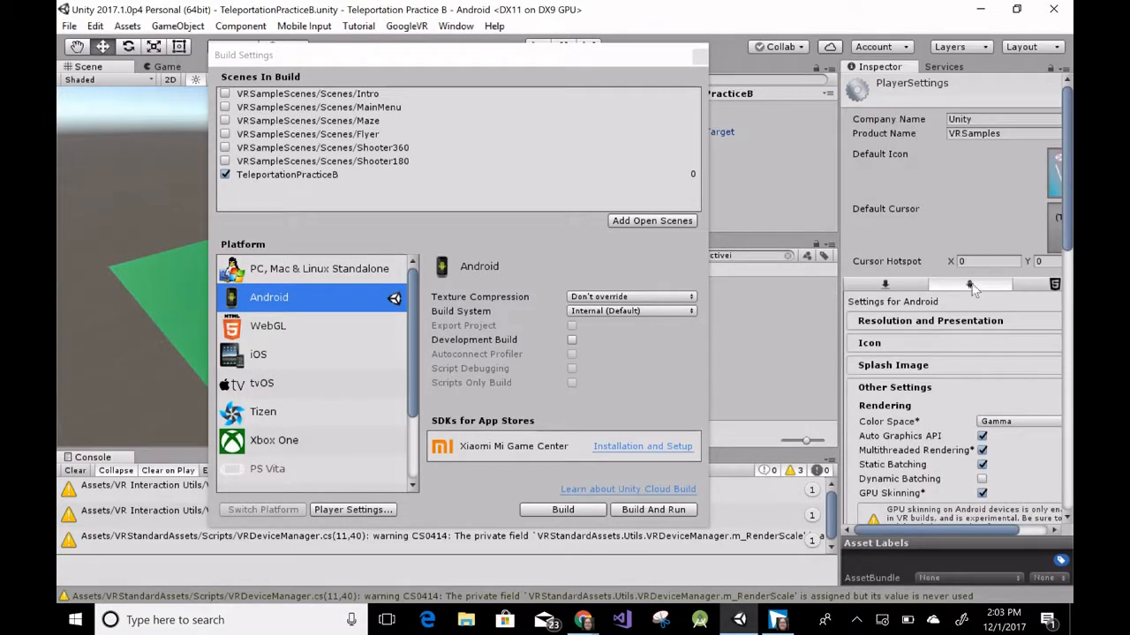
# Replace Oculus with Cardboard as the Virtual Reality SDK in the Android player settings.
pyautogui.scroll(-2, 986, 233)
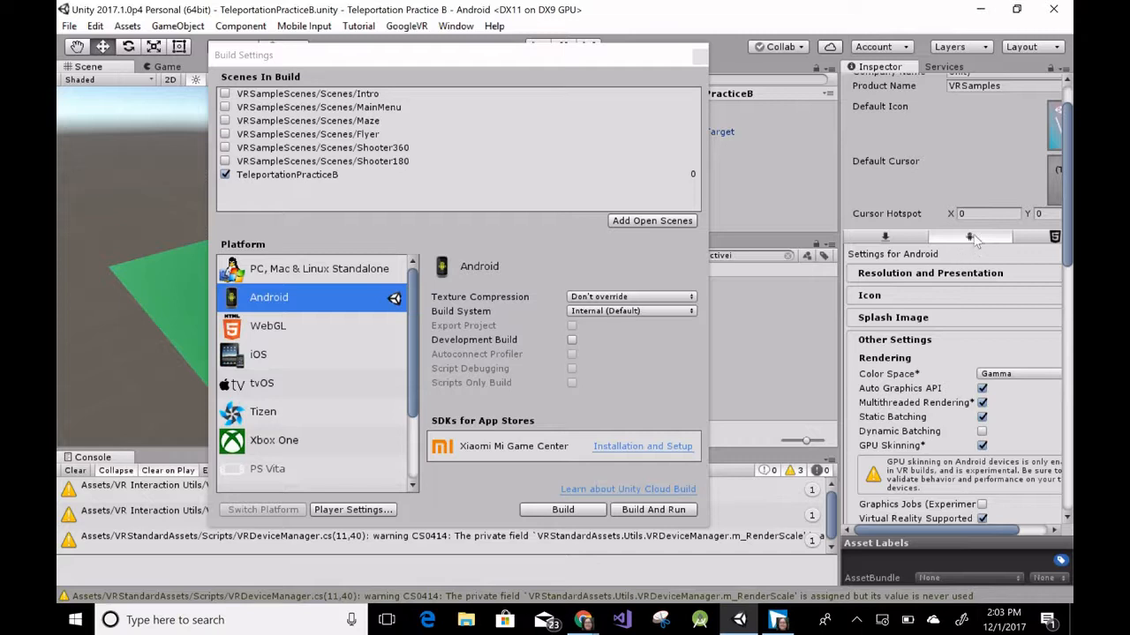
pyautogui.moveTo(840, 249); pyautogui.dragTo(779, 248)
pyautogui.scroll(-4, 911, 286)
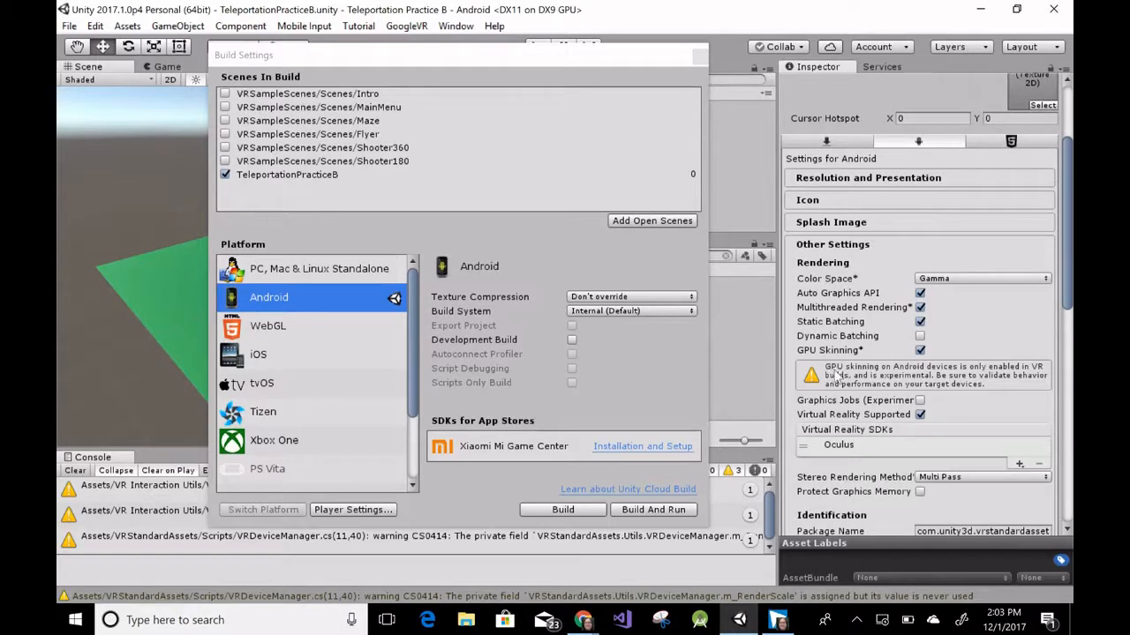
pyautogui.scroll(-2, 816, 371)
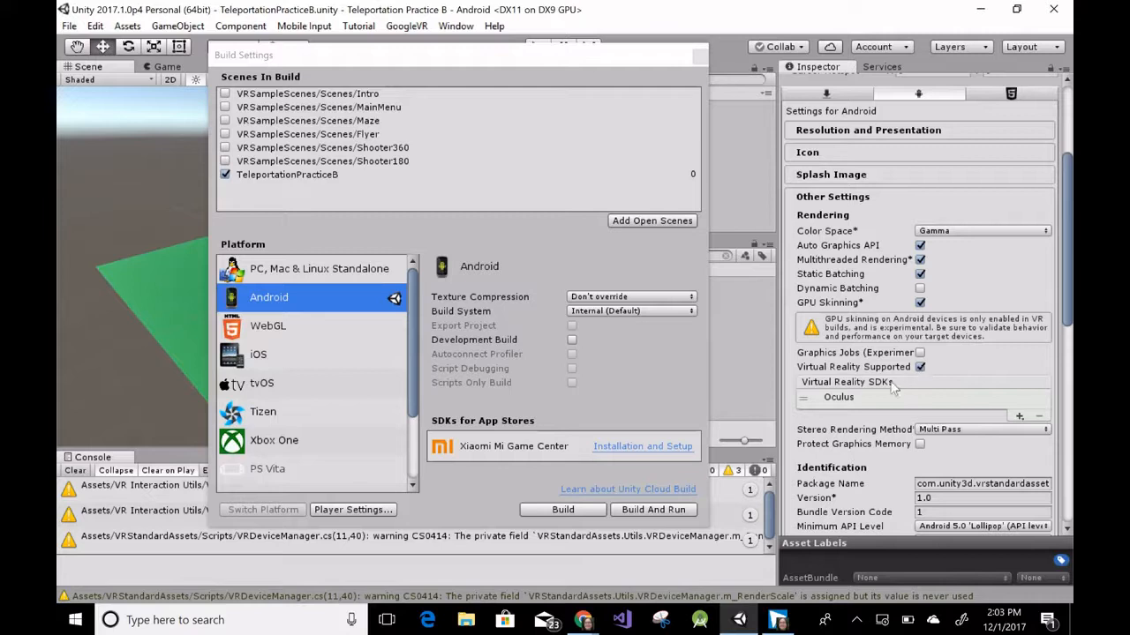
pyautogui.click(841, 402)
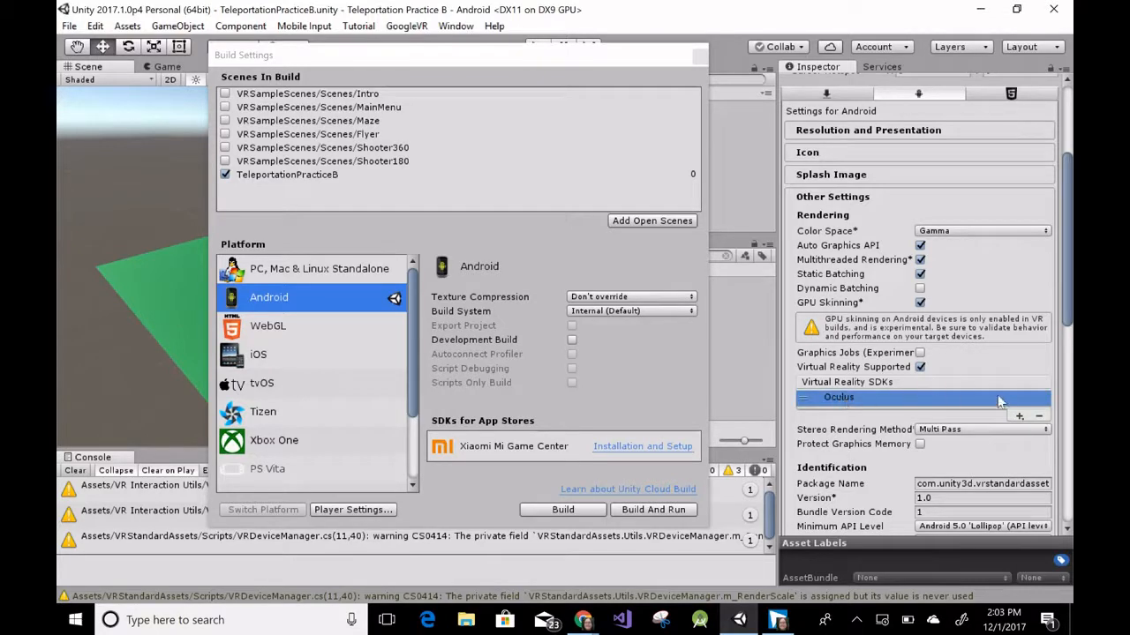
pyautogui.click(1038, 417)
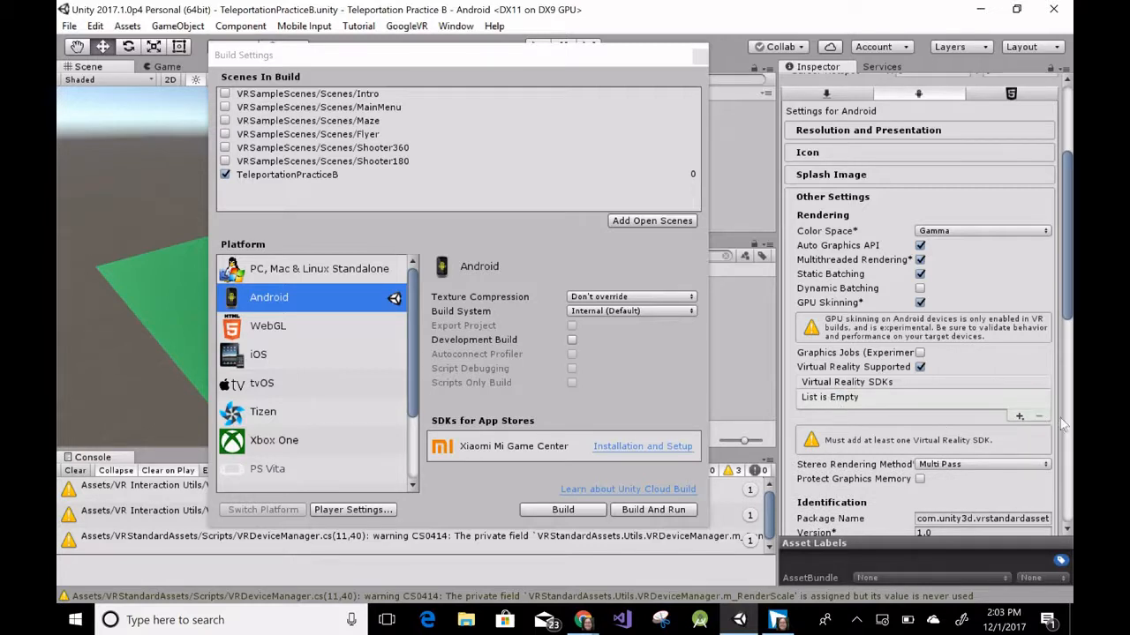
pyautogui.click(1019, 417)
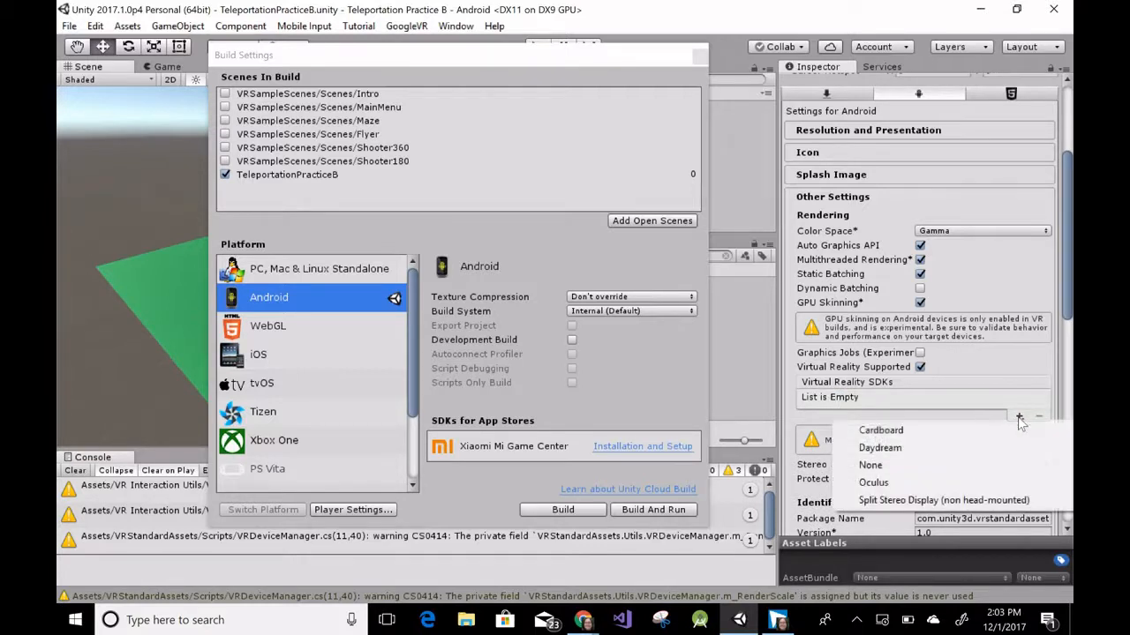
pyautogui.click(891, 432)
# Set the Minimum API Level to Android 4.4 'Kit Kat' (API level 19), review the remaining Android settings and close the build settings.
pyautogui.scroll(-3, 924, 403)
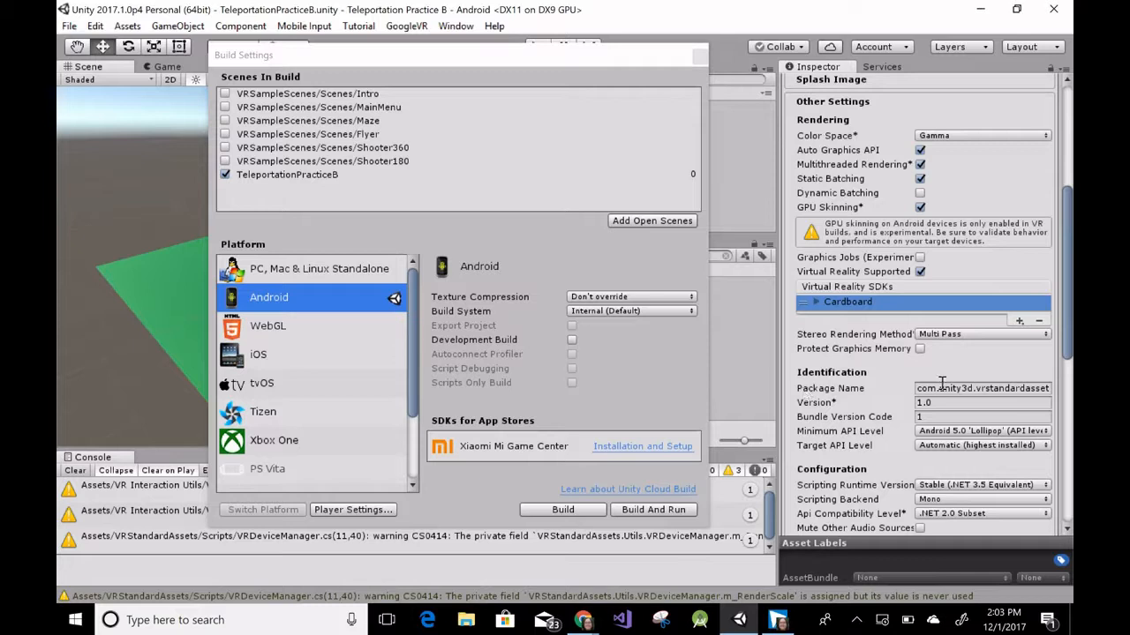
pyautogui.click(971, 388)
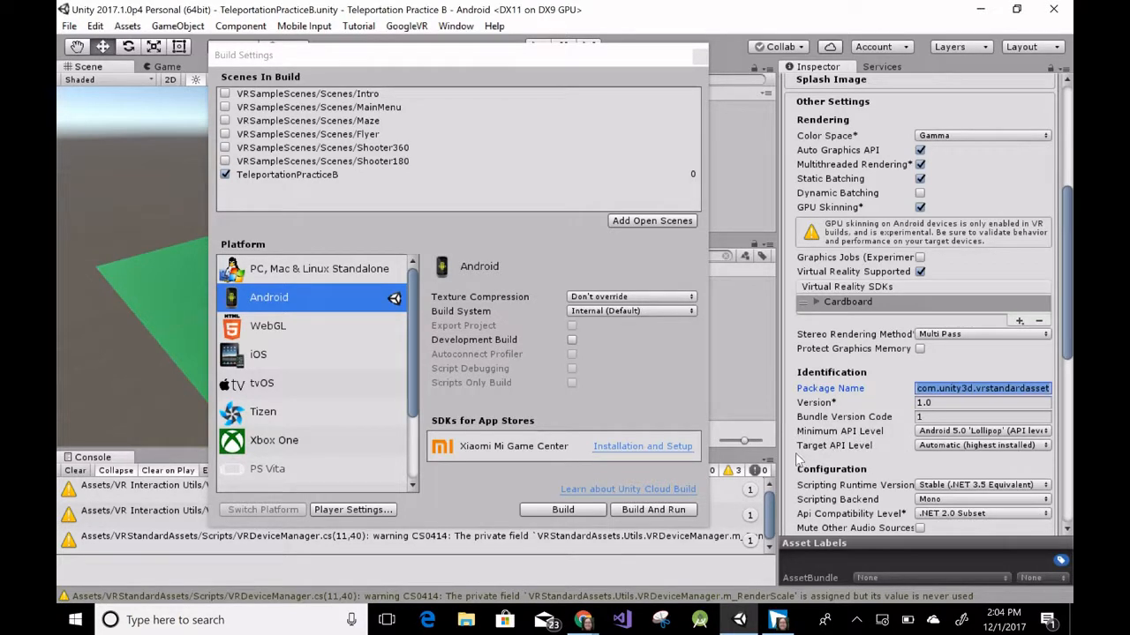
pyautogui.moveTo(780, 454); pyautogui.dragTo(743, 455)
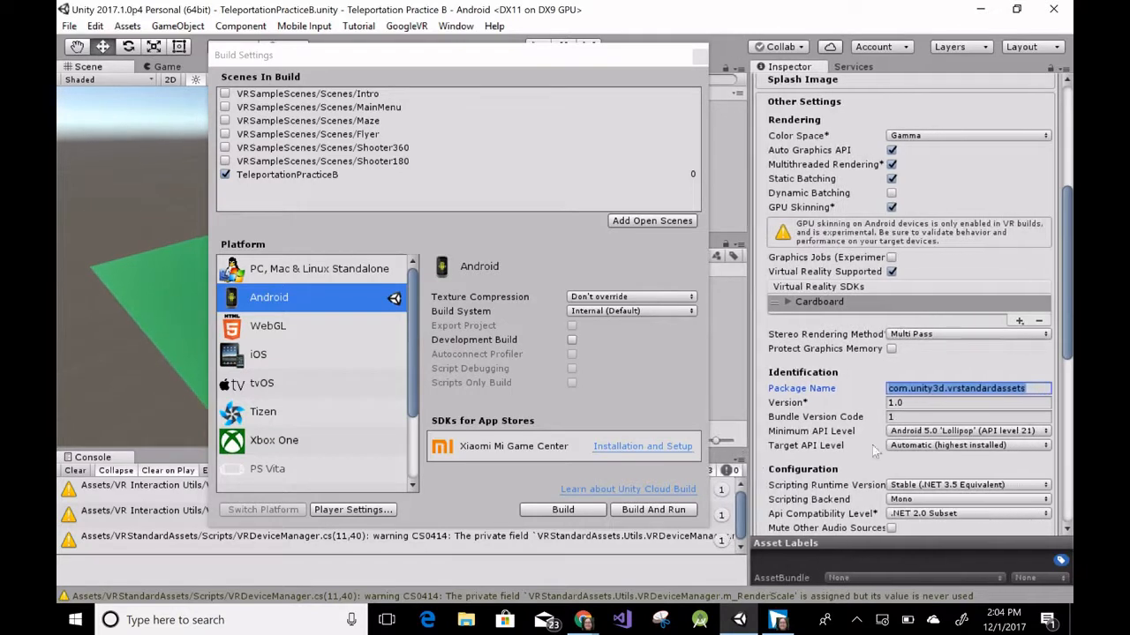
pyautogui.click(1032, 431)
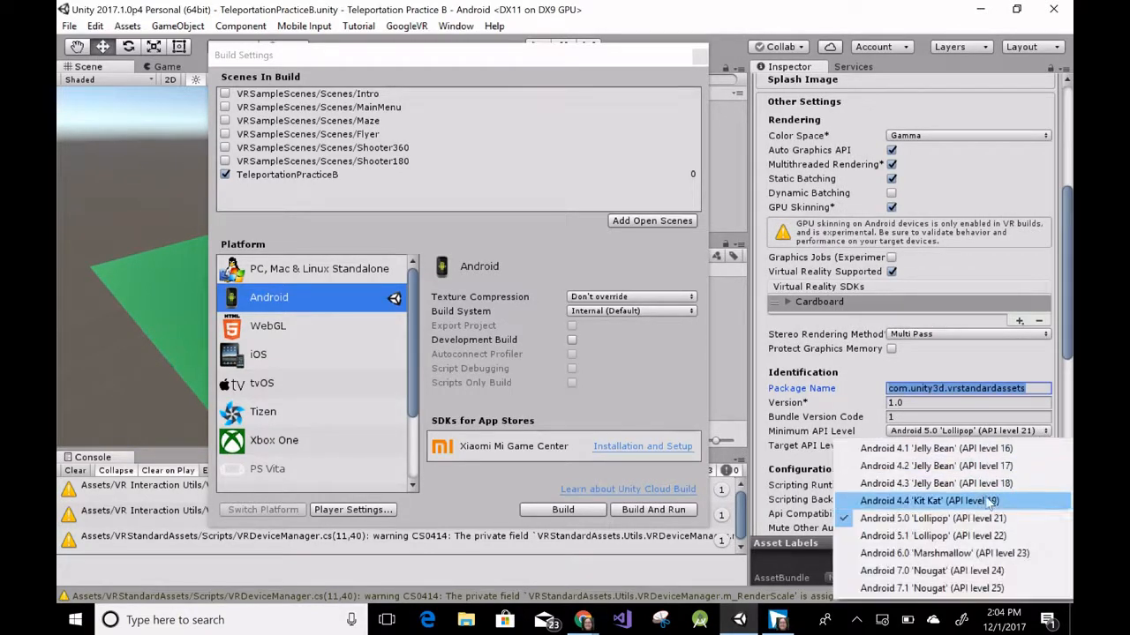
pyautogui.click(983, 502)
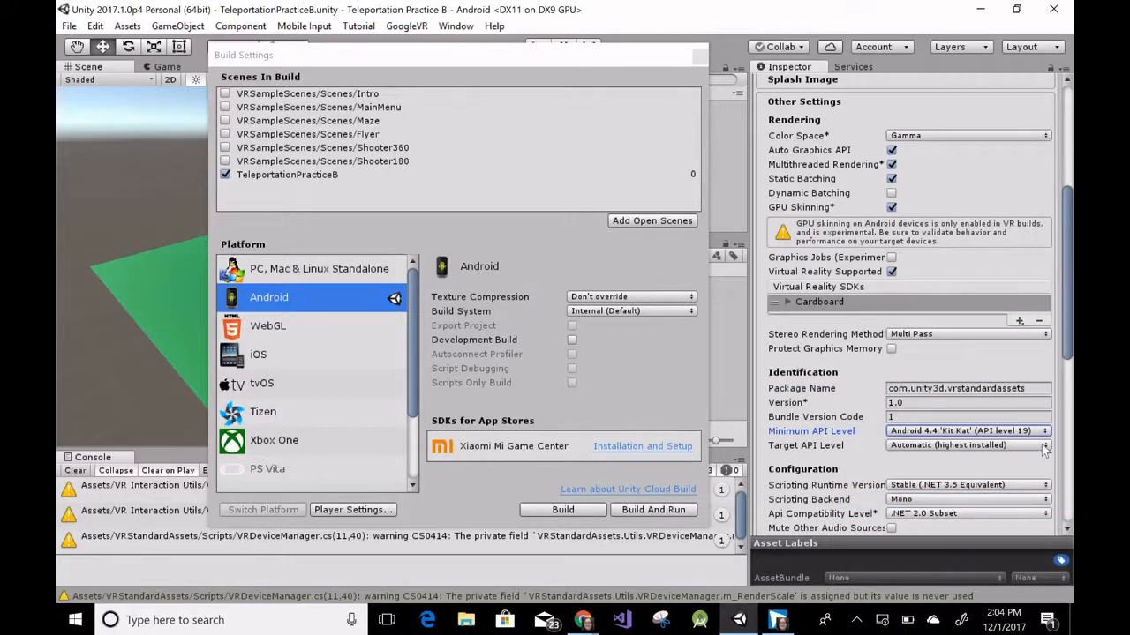
pyautogui.scroll(-1, 1040, 448)
pyautogui.scroll(-3, 1031, 438)
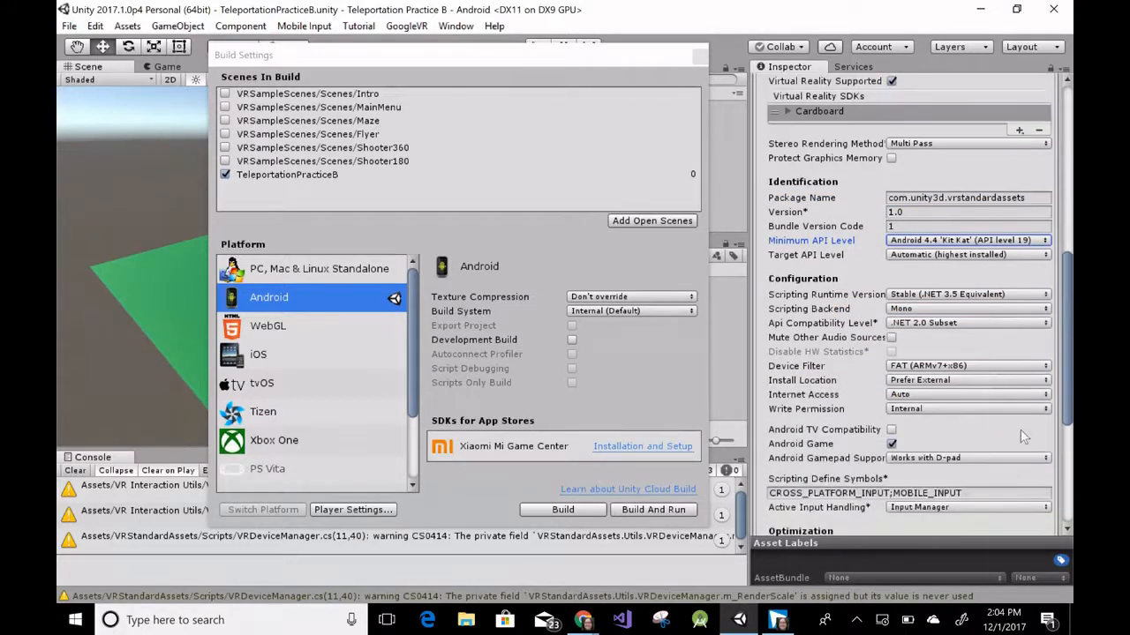
pyautogui.scroll(-6, 1014, 425)
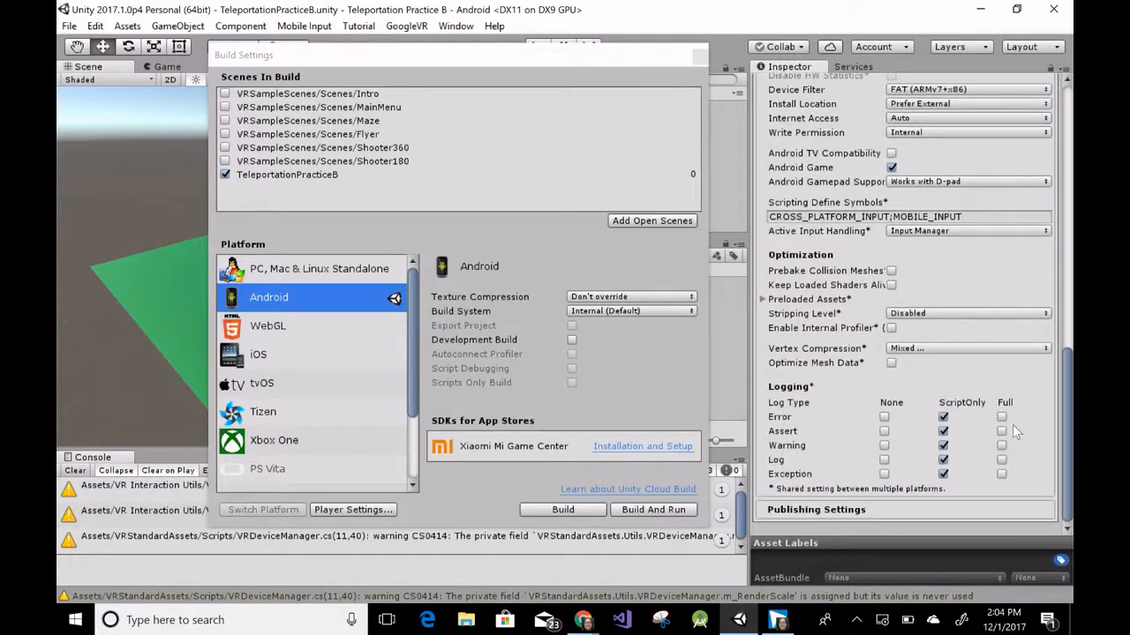
pyautogui.scroll(15, 1013, 424)
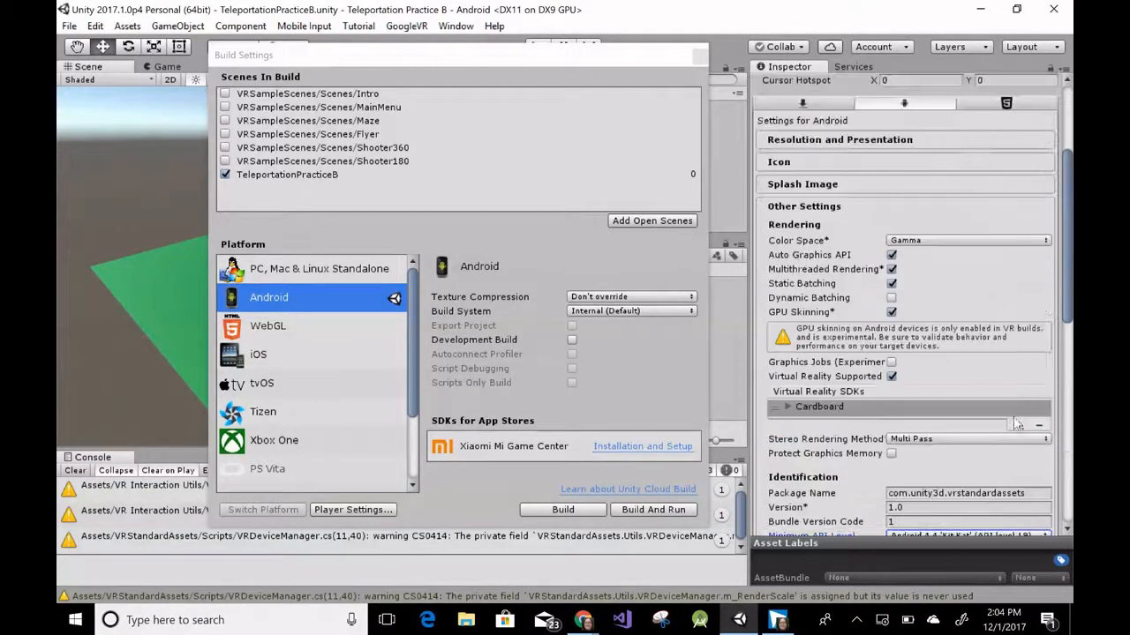
pyautogui.scroll(5, 1016, 425)
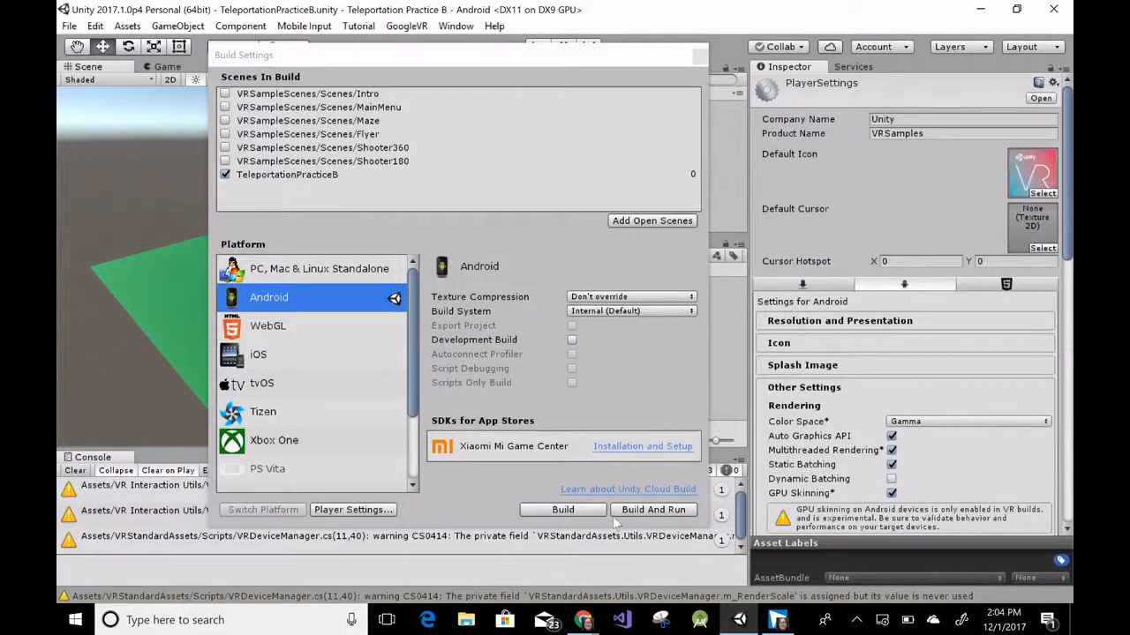
pyautogui.click(702, 58)
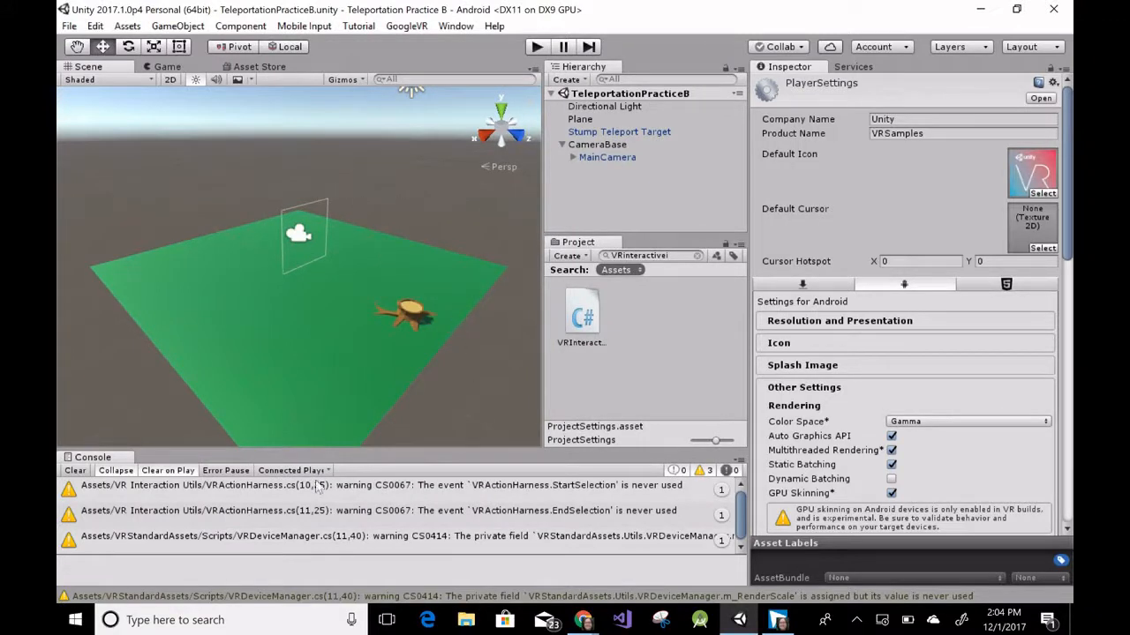
# Disable Anti Aliasing for the Simple level in the project's quality settings.
pyautogui.click(95, 27)
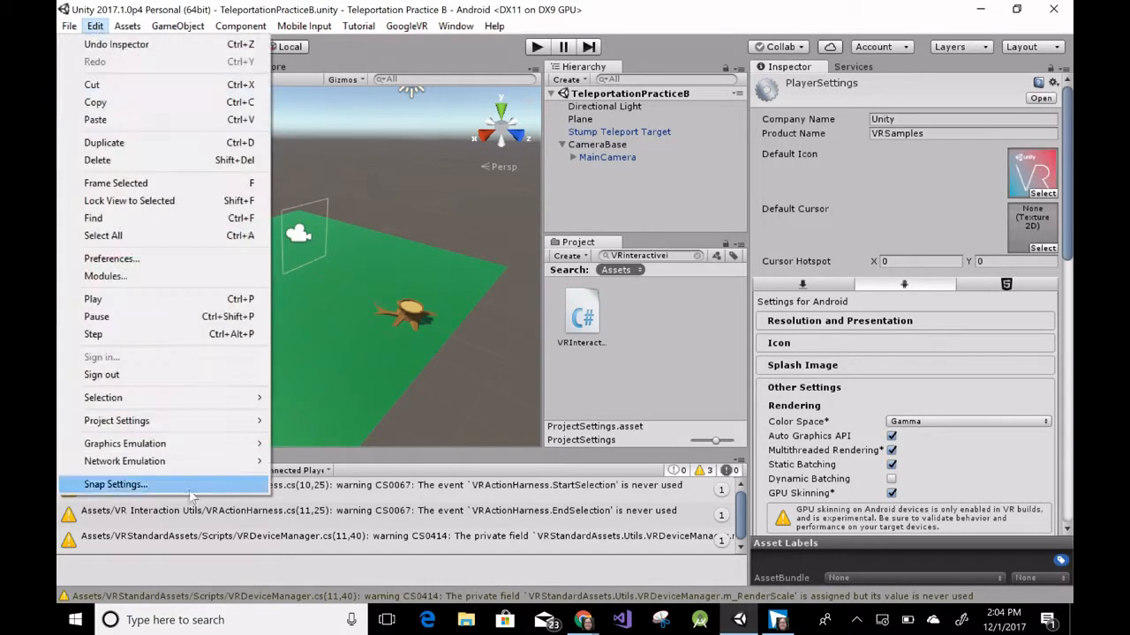
pyautogui.moveTo(108, 424)
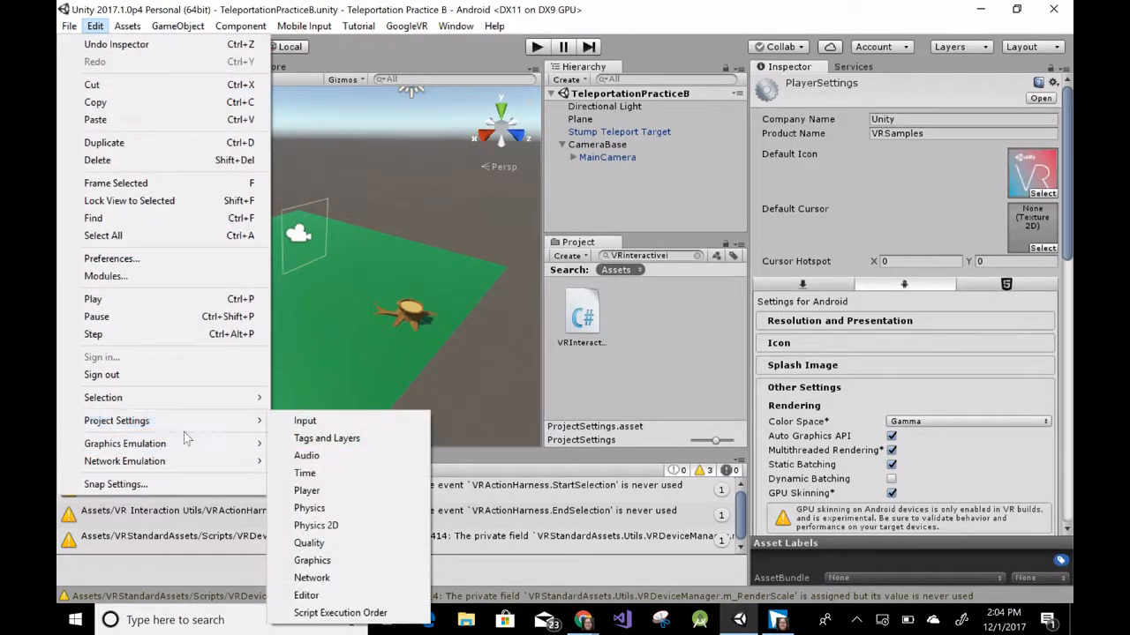
pyautogui.click(310, 545)
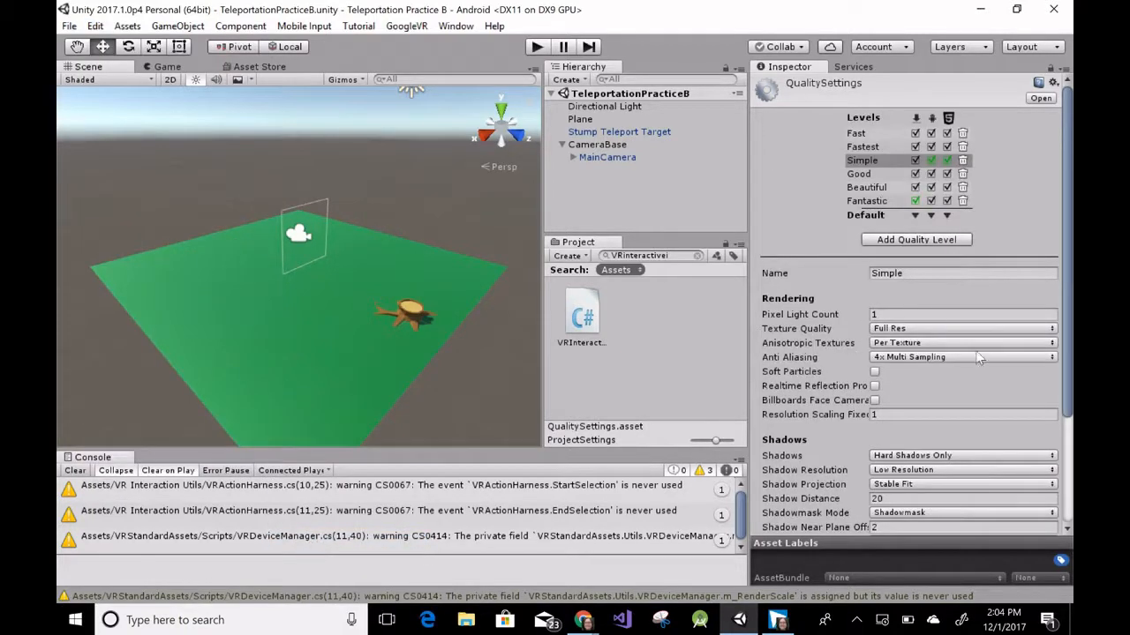
pyautogui.scroll(-3, 980, 370)
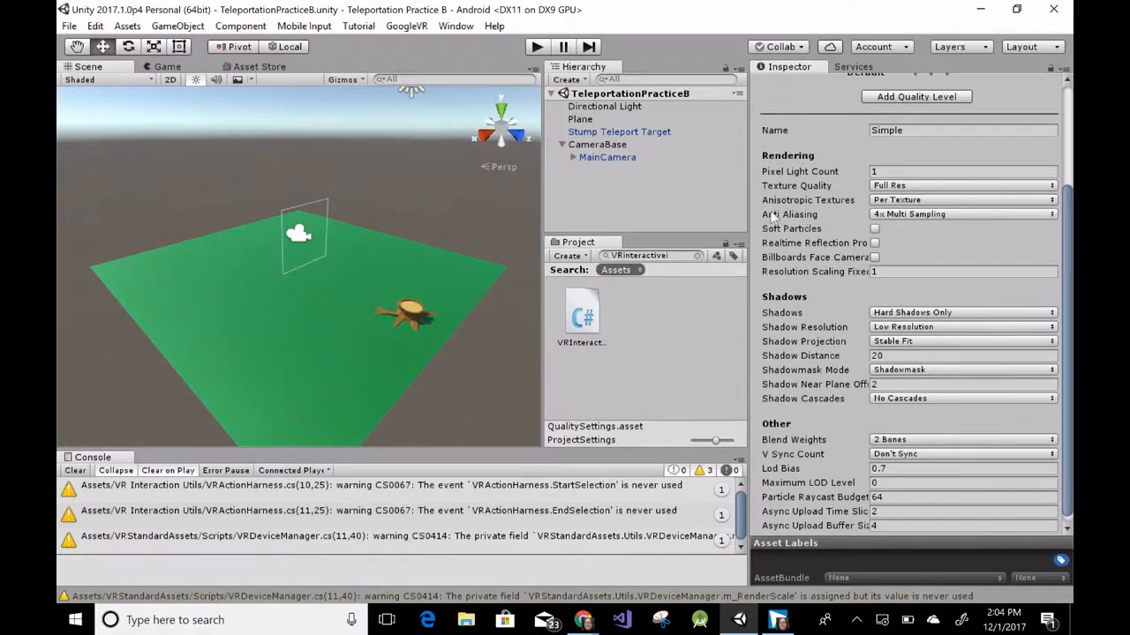
pyautogui.click(928, 216)
pyautogui.click(928, 228)
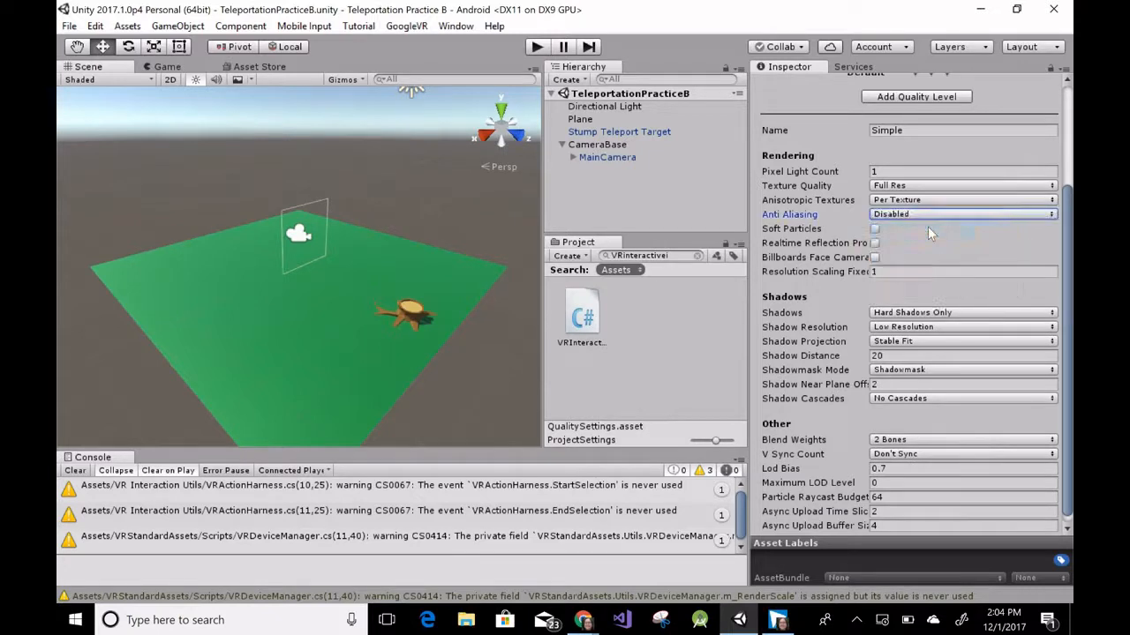
pyautogui.moveTo(746, 103); pyautogui.dragTo(797, 103)
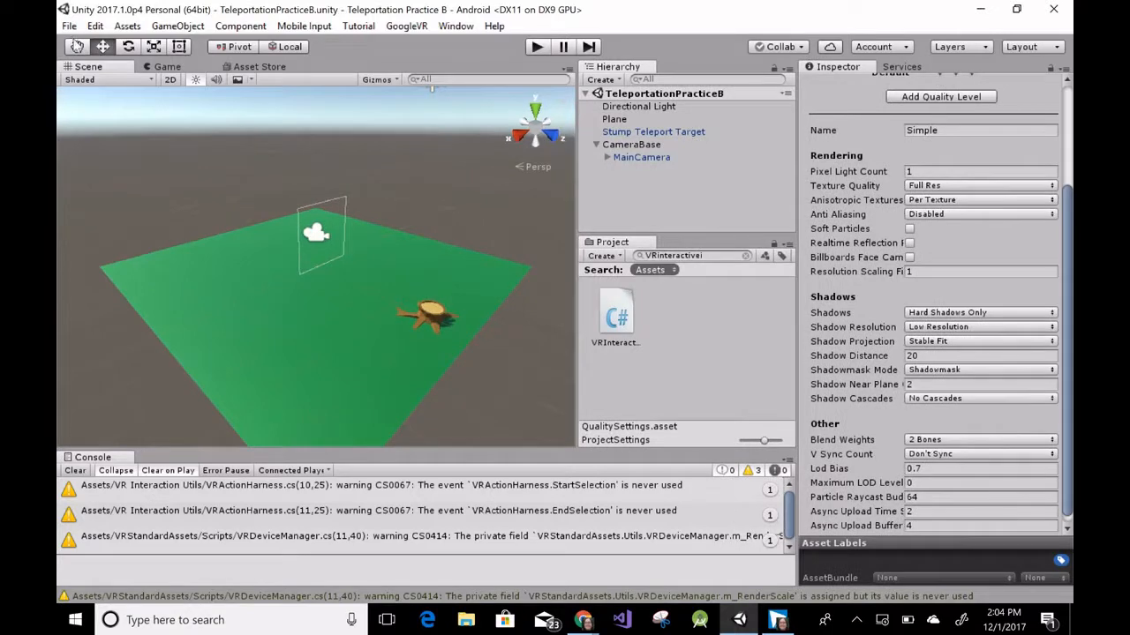
# Start an Android Build And Run and create a folder named Builds in the Teleportation Practice B project folder.
pyautogui.click(70, 27)
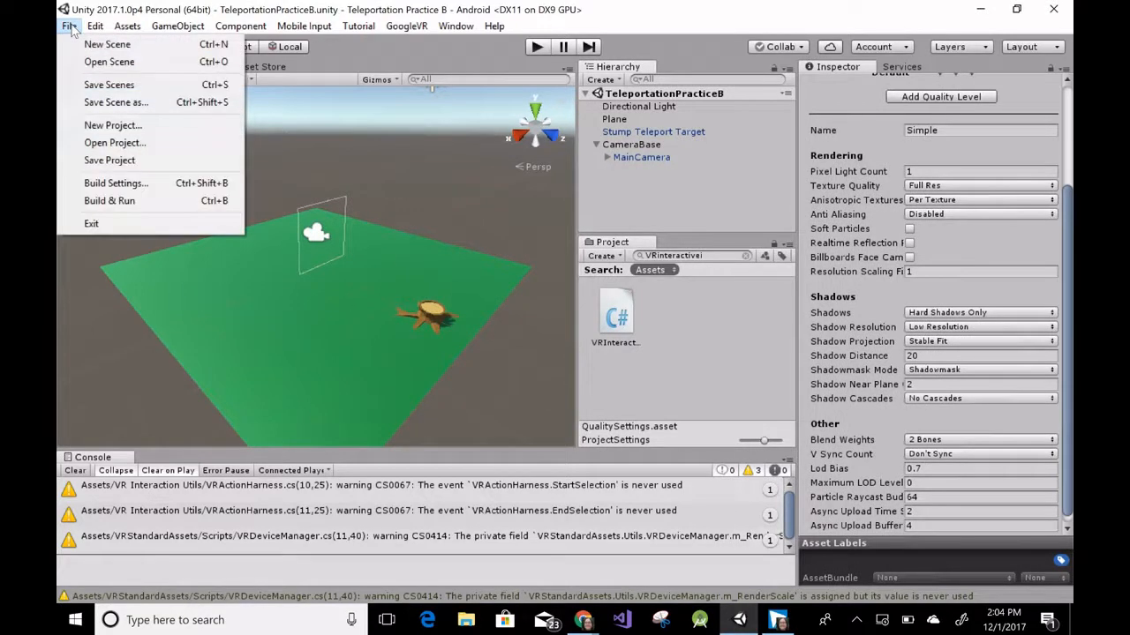
pyautogui.click(115, 184)
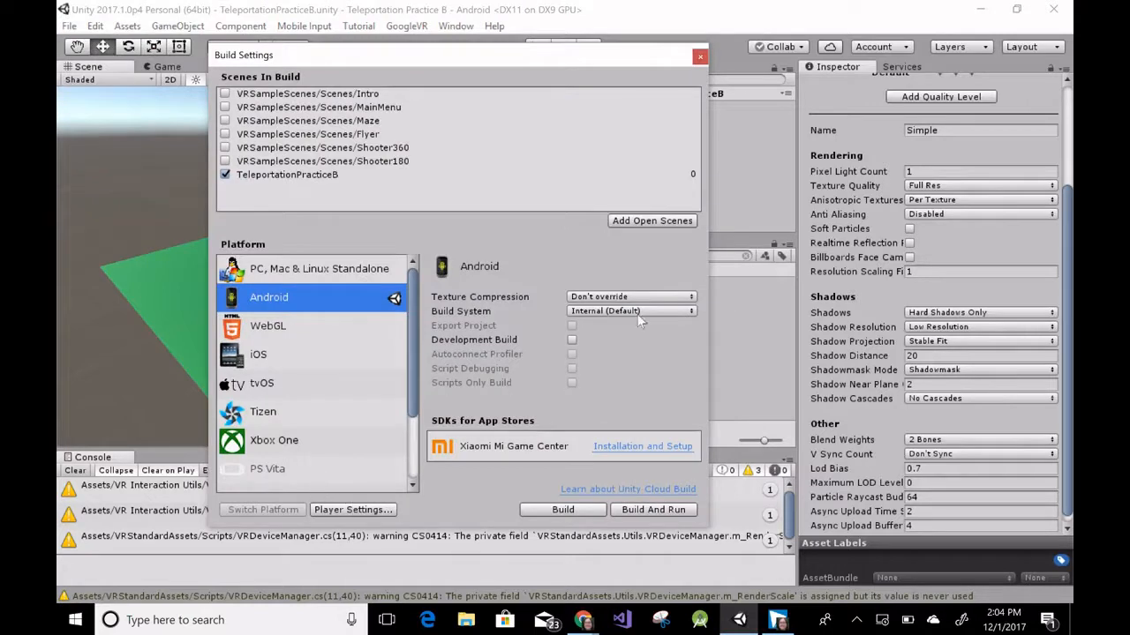
pyautogui.click(651, 510)
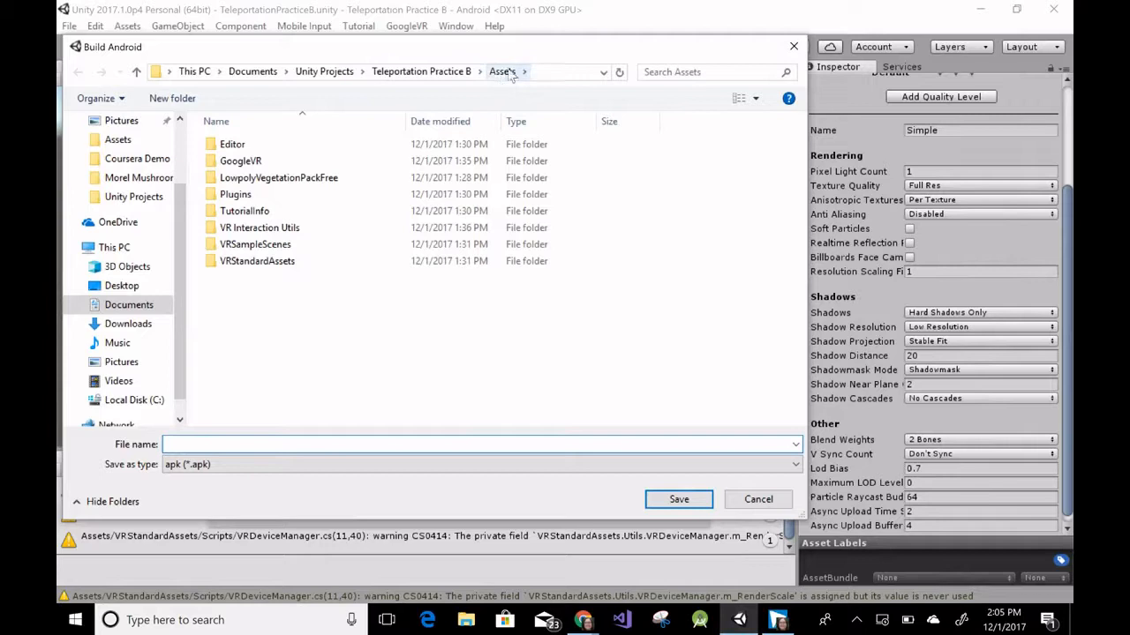
pyautogui.click(421, 72)
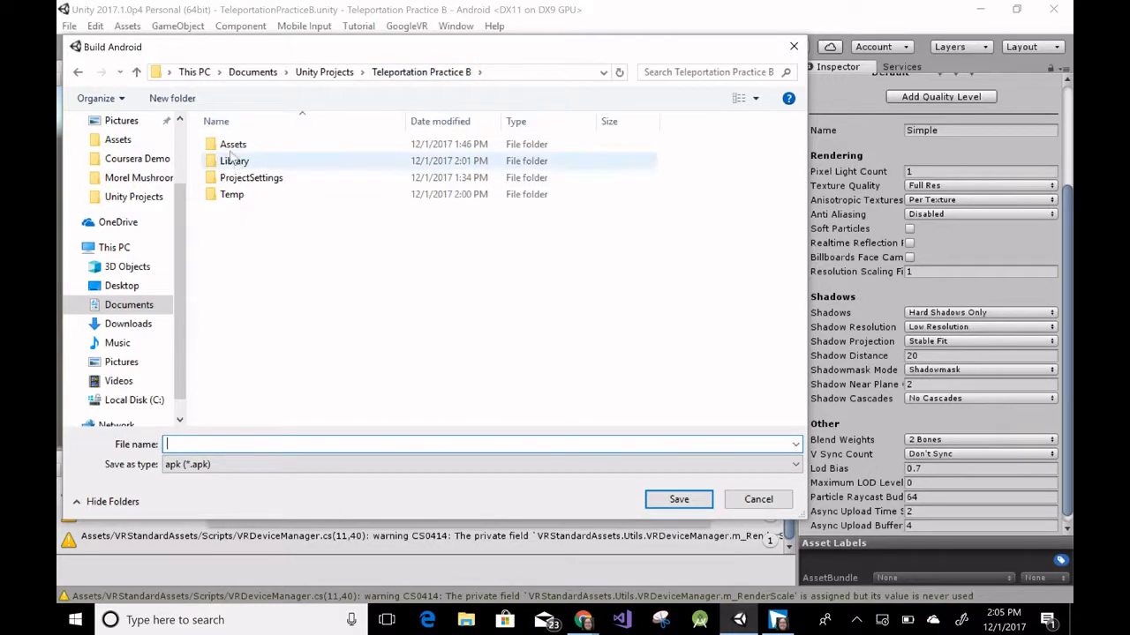
pyautogui.click(173, 99)
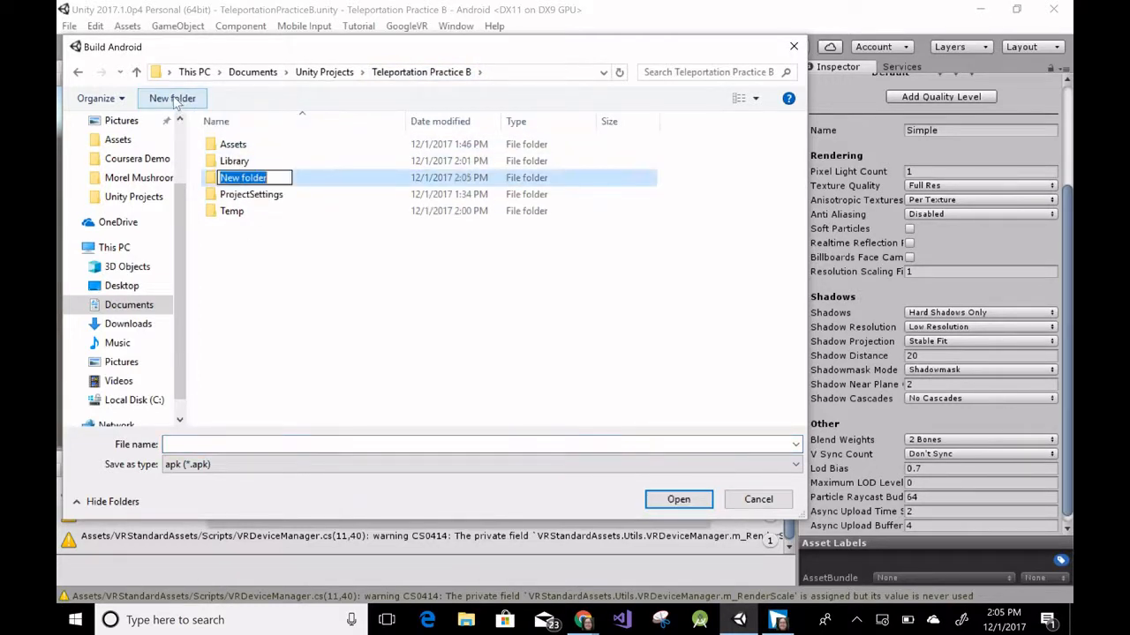
pyautogui.write('Builds')
pyautogui.press('Return')
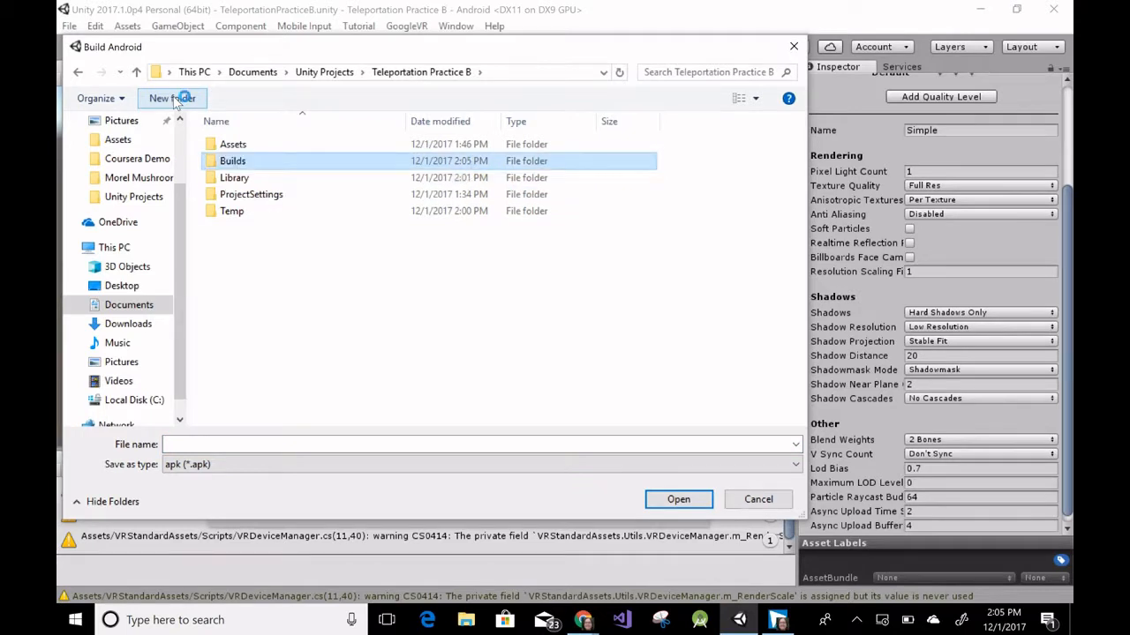
# Save the APK as TeleportationPracticeB in the Builds folder, let the build finish and close the build settings.
pyautogui.doubleClick(233, 162)
pyautogui.click(260, 444)
pyautogui.write('Teleporat')
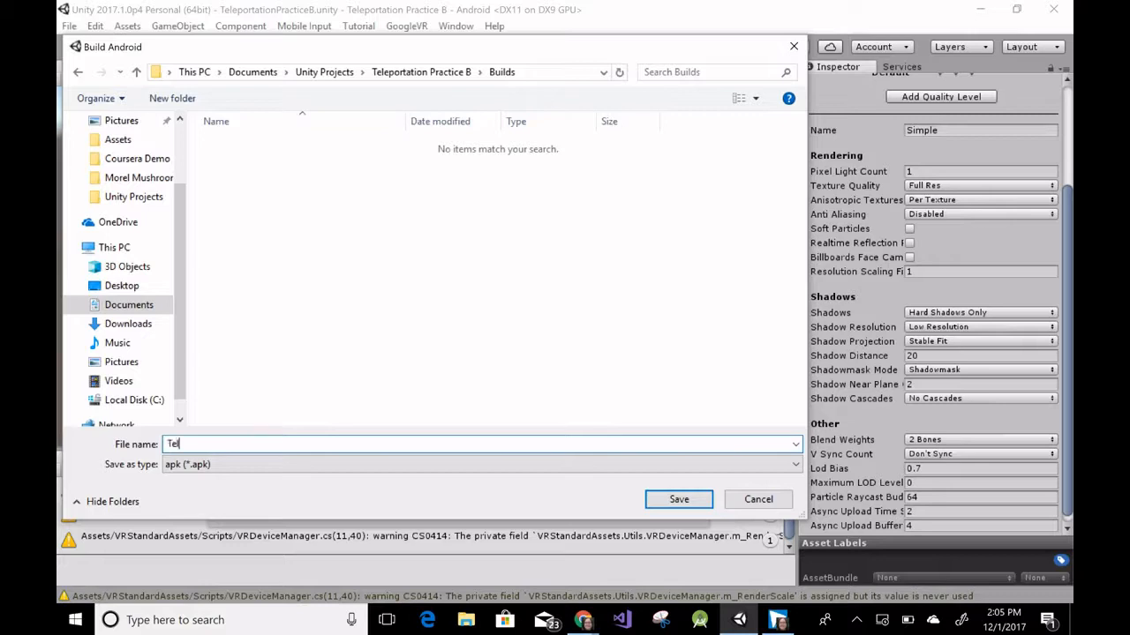
pyautogui.press('BackSpace')
pyautogui.press('BackSpace')
pyautogui.write('tationPar')
pyautogui.press('BackSpace')
pyautogui.press('BackSpace')
pyautogui.write('racticeB')
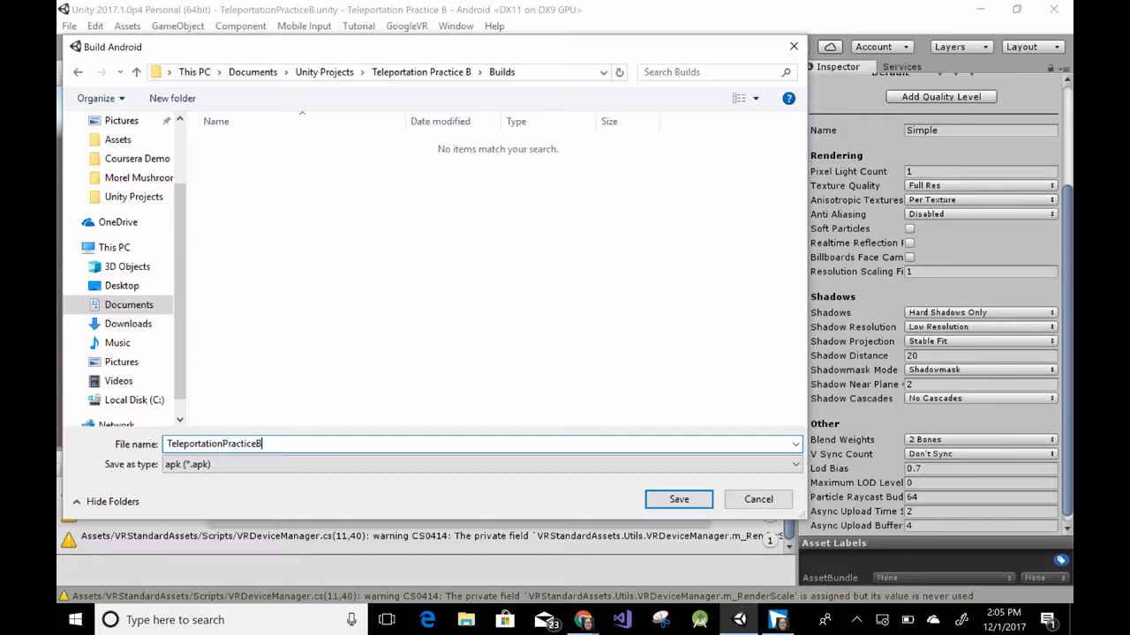
pyautogui.click(678, 500)
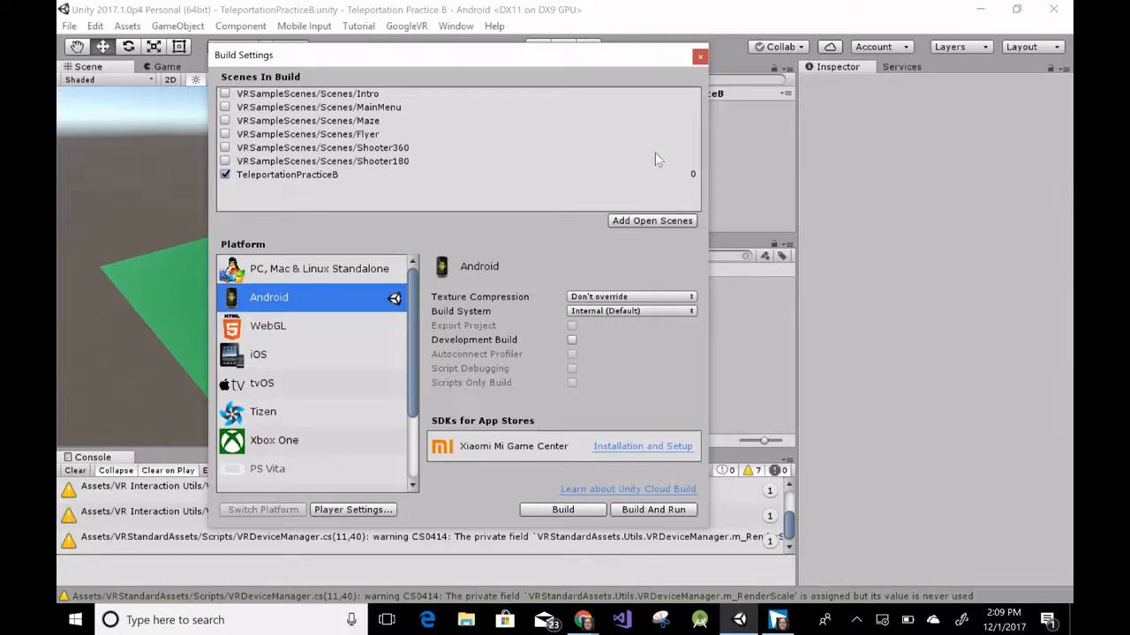
pyautogui.click(700, 55)
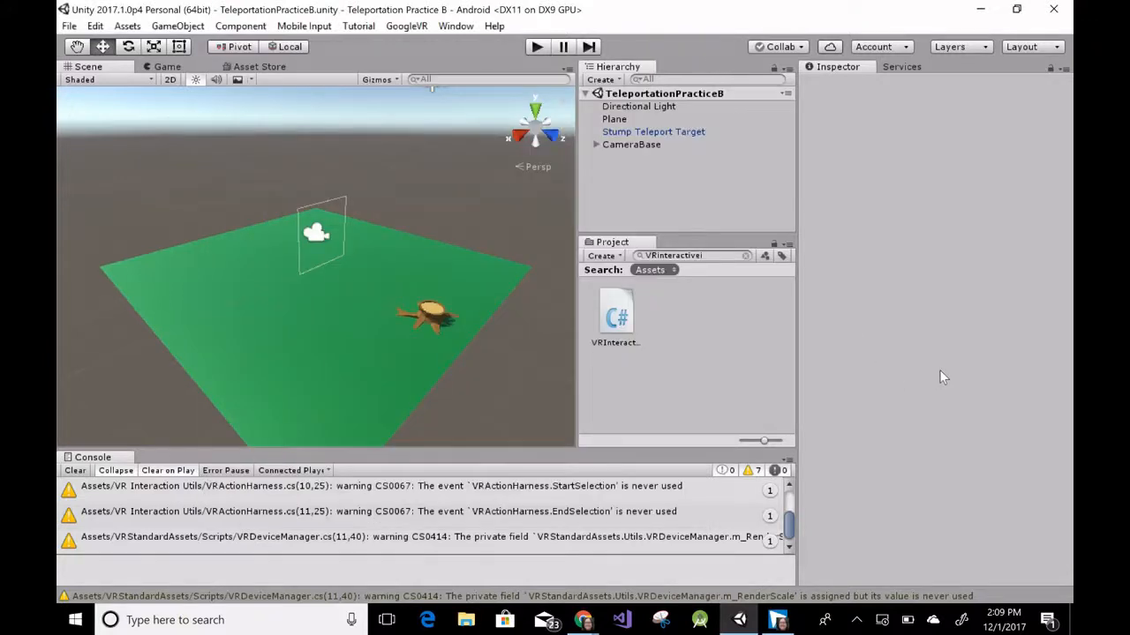